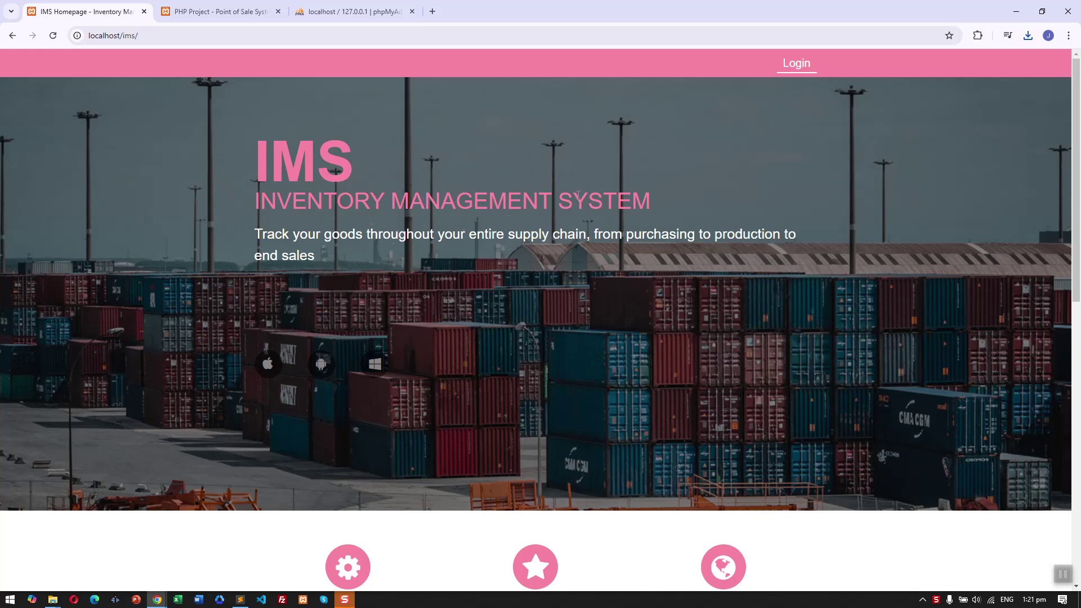
Scroll the IMS homepage down and back up to look it over.
scroll(578, 195, "down", 5)
scroll(583, 197, "up", 5)
Check the empty $0.00 cart on the Point of Sale page, then return to the IMS Homepage.
left_click(227, 13)
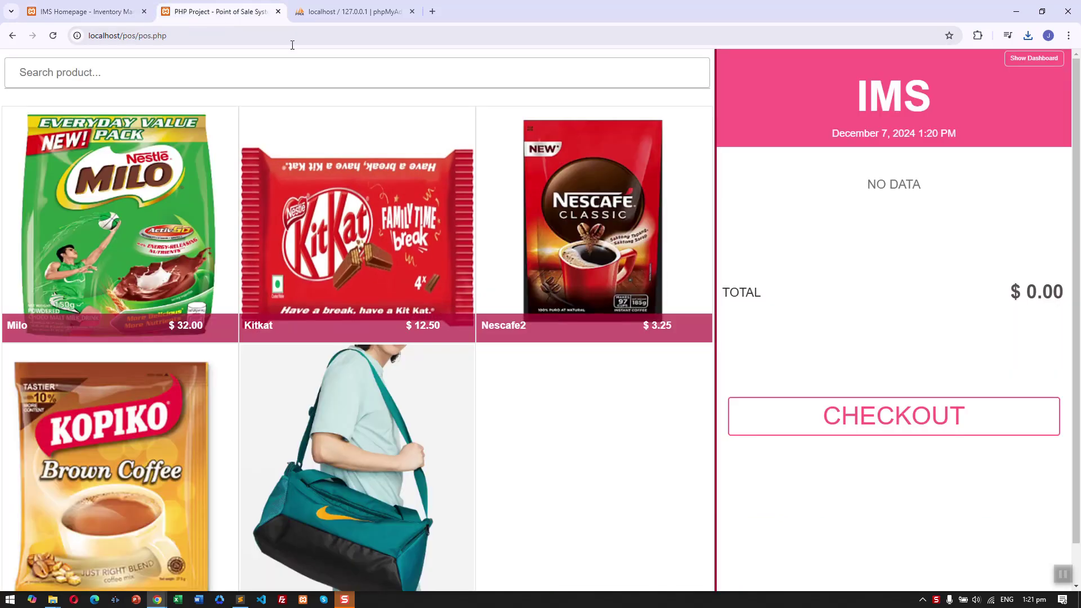
scroll(977, 224, "down", 1)
scroll(981, 227, "up", 1)
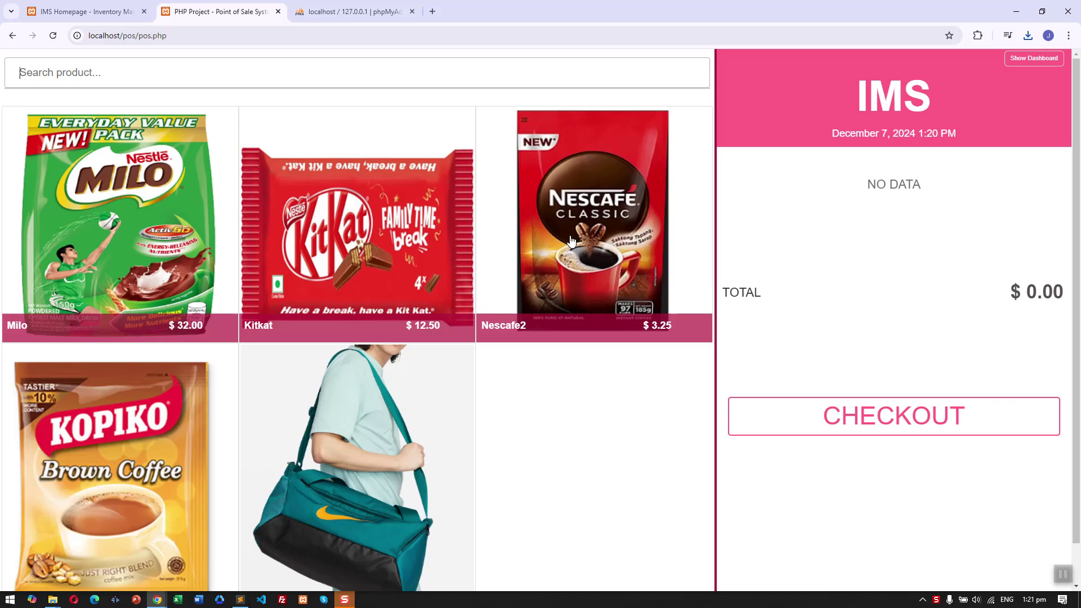
left_click(87, 7)
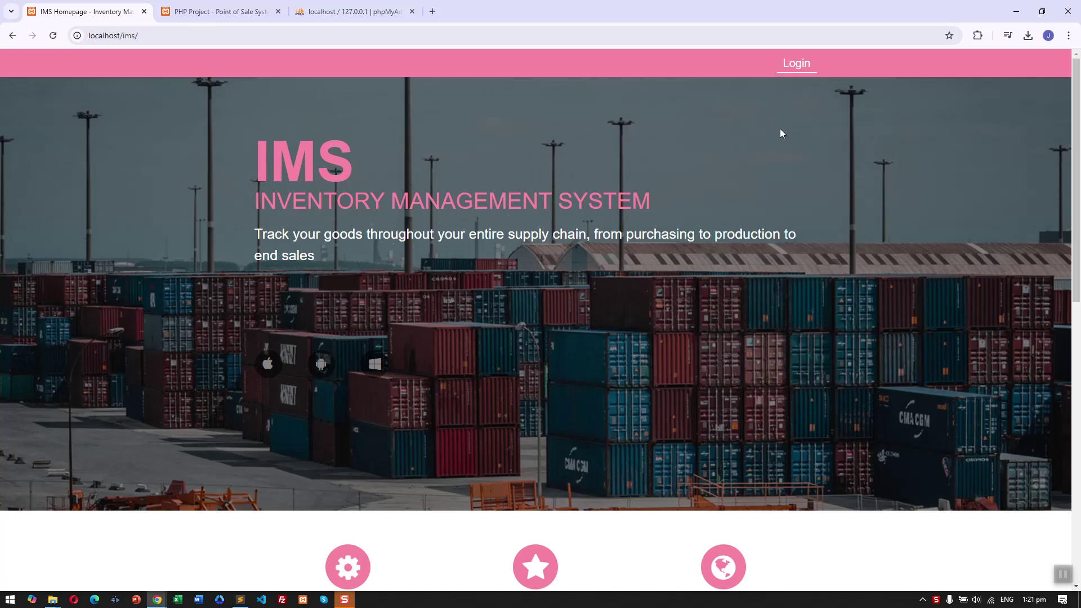
Log in to IMS as admin using the browser's autofilled credentials.
scroll(1080, 303, "down", 5)
scroll(1080, 303, "down", 5)
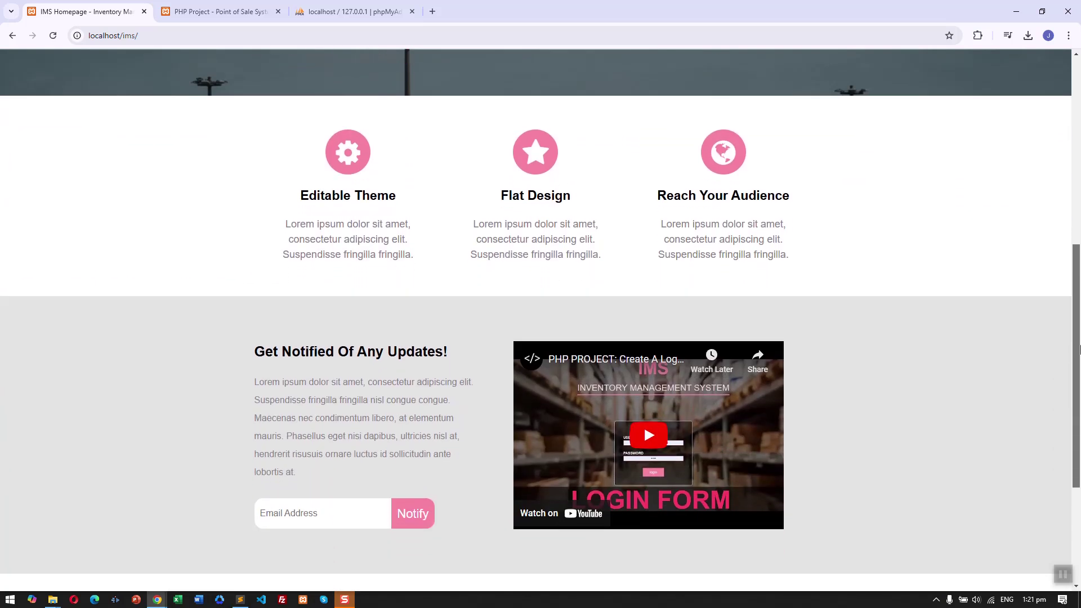
scroll(1080, 253, "up", 6)
scroll(1079, 254, "up", 5)
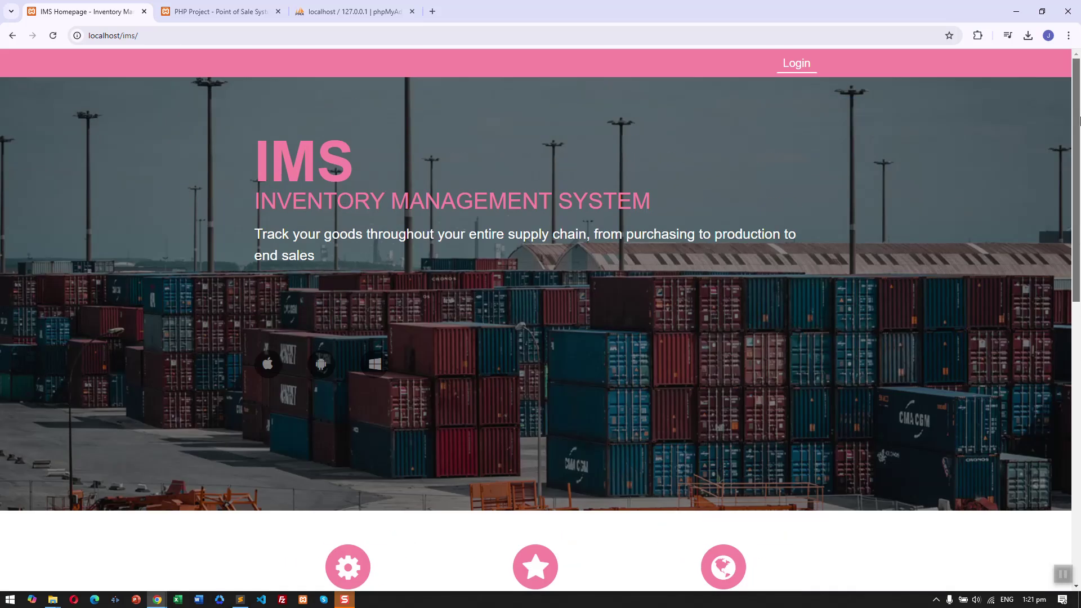
left_click(803, 63)
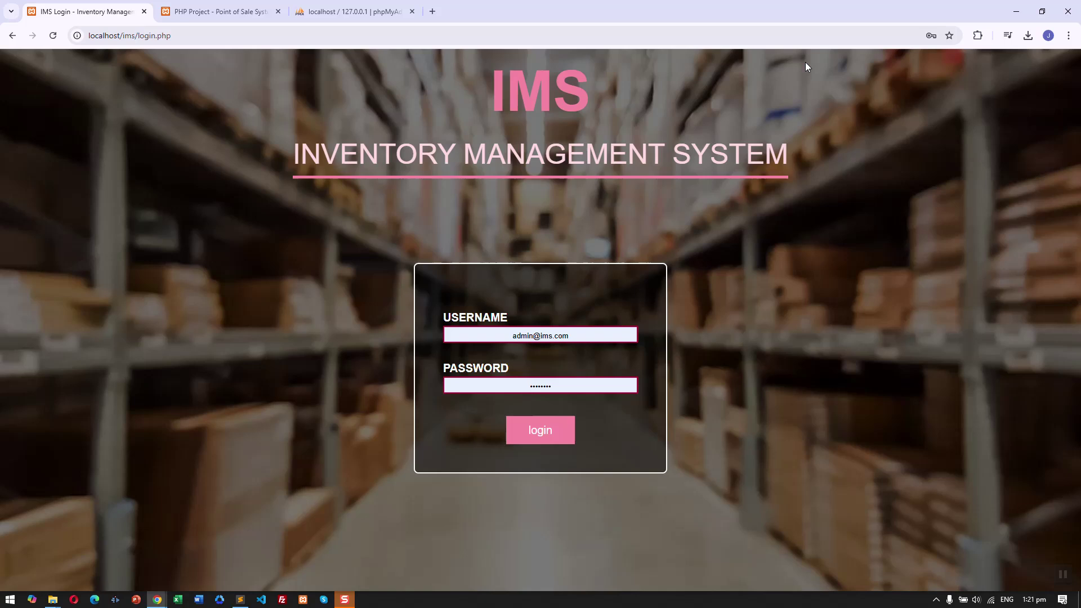
double_click(753, 135)
left_click(739, 237)
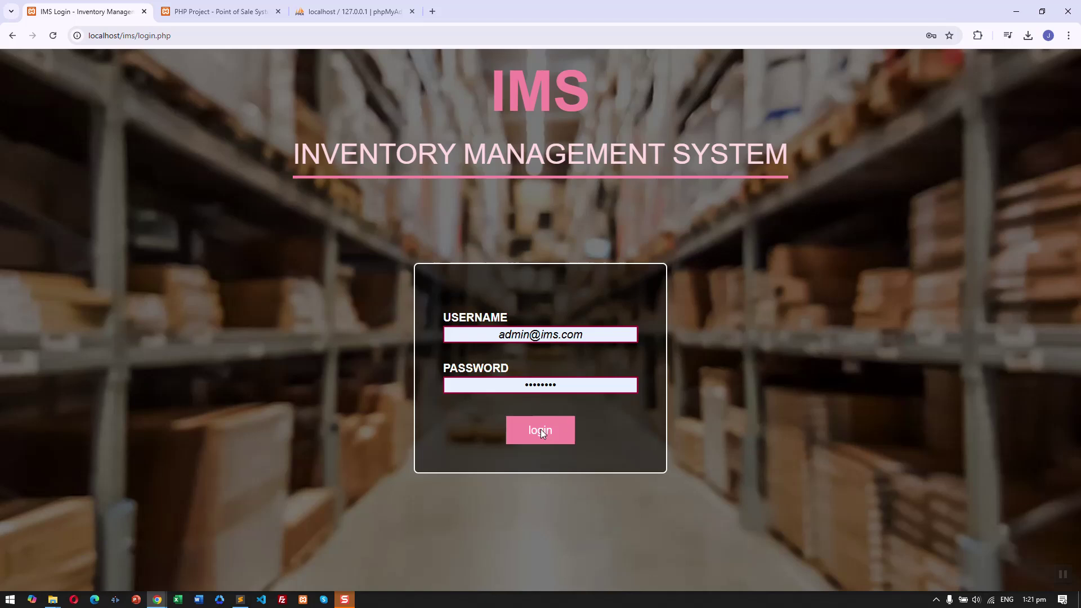
left_click(525, 440)
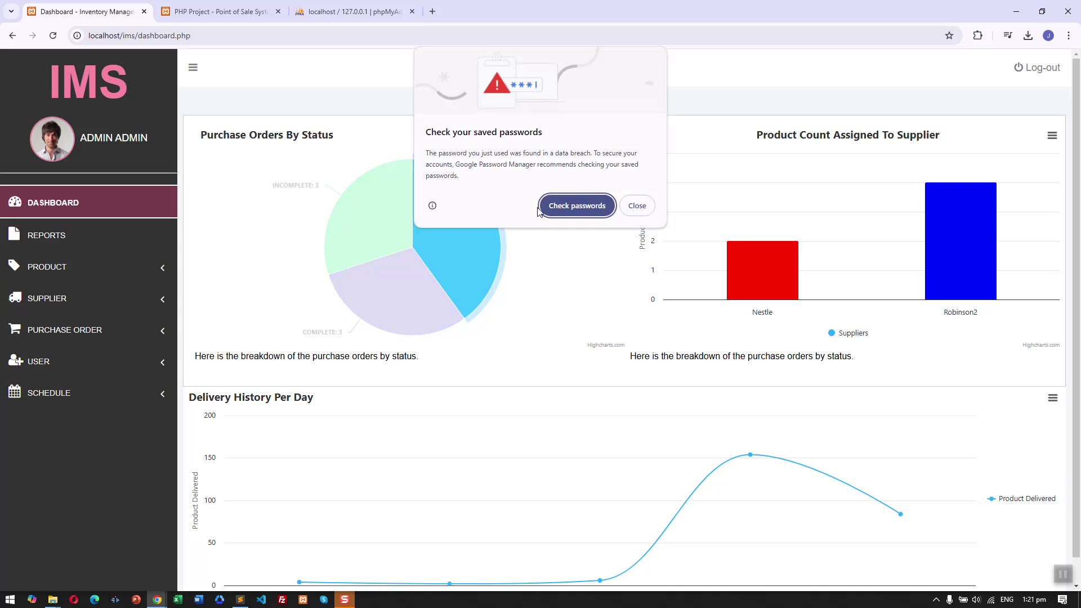
Close Chrome's password popup and read the dashboard charts: 4 pending, 3 complete, 3 incomplete orders.
left_click(634, 206)
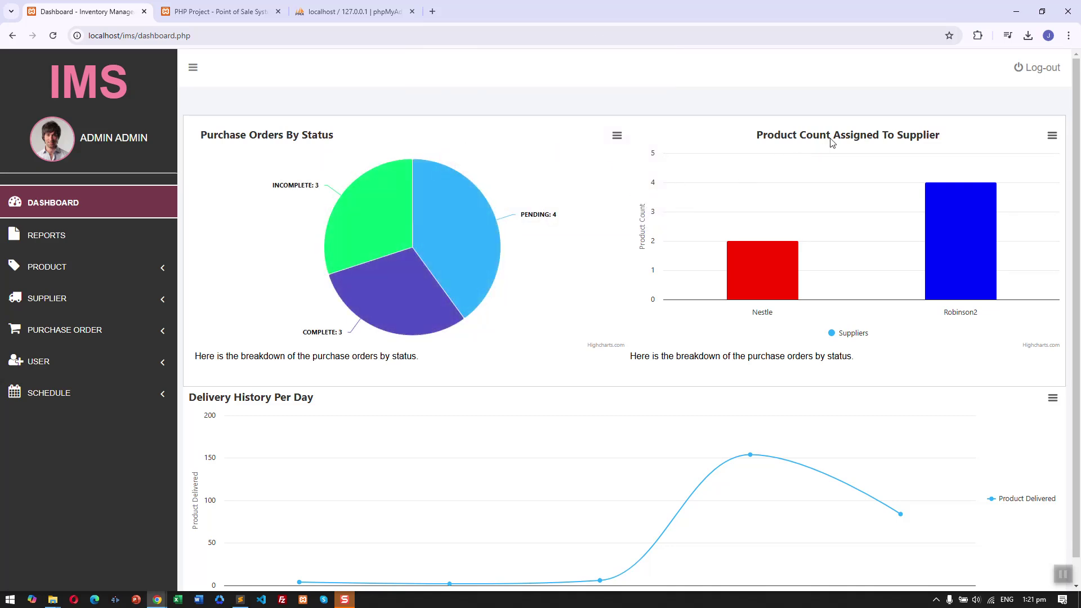
mouse_move(833, 275)
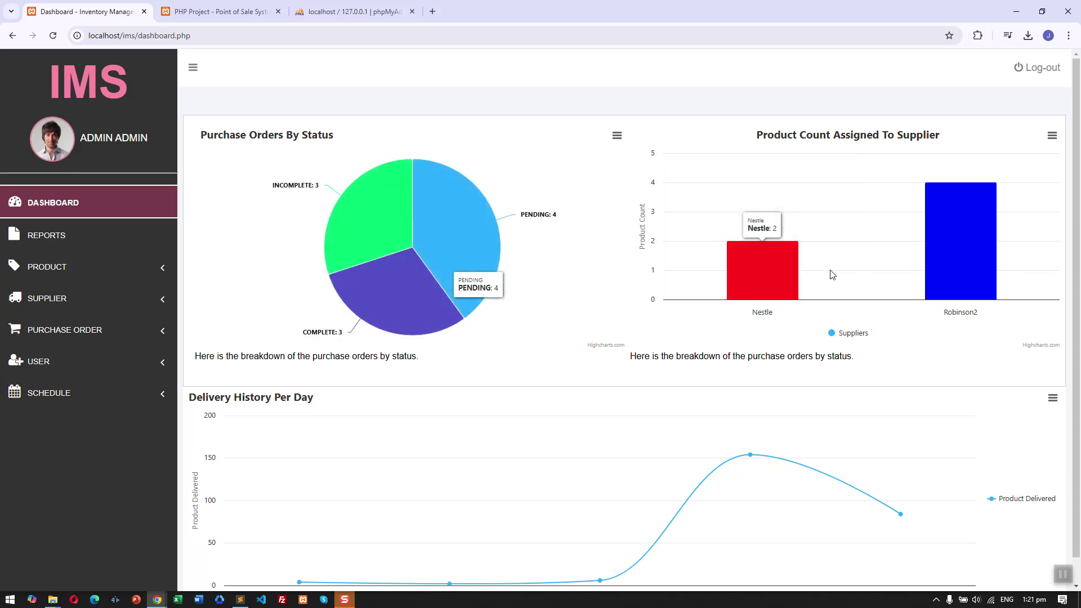
scroll(939, 270, "down", 1)
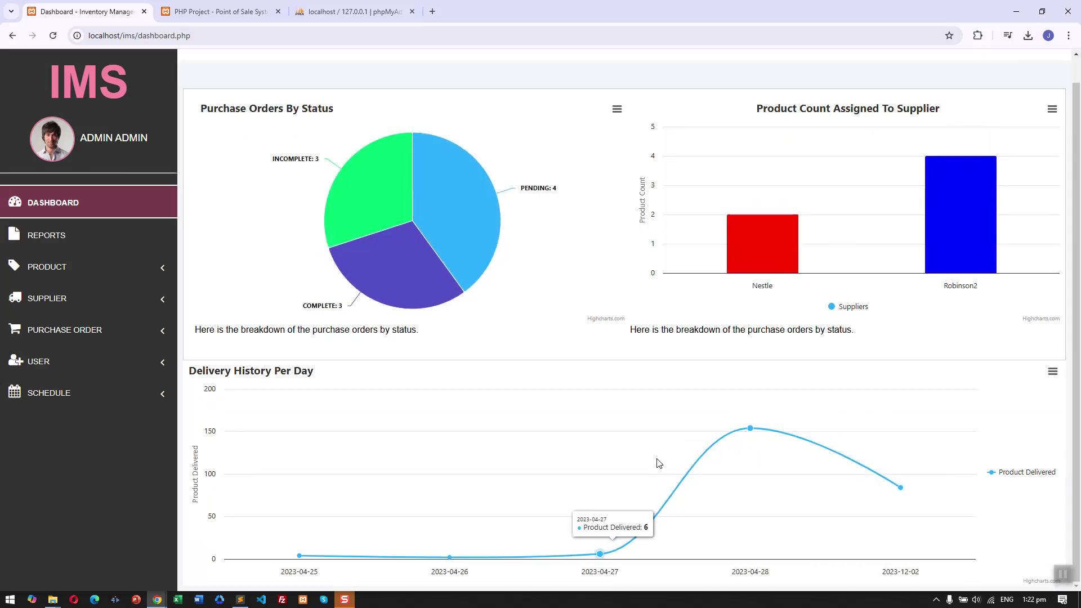
scroll(1073, 293, "up", 1)
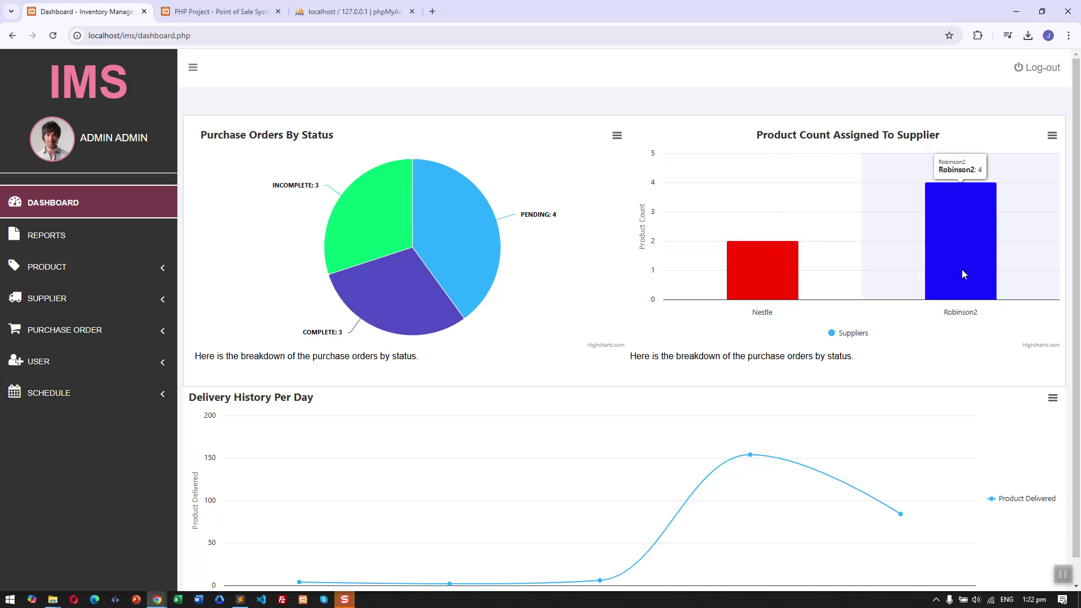
scroll(983, 262, "down", 1)
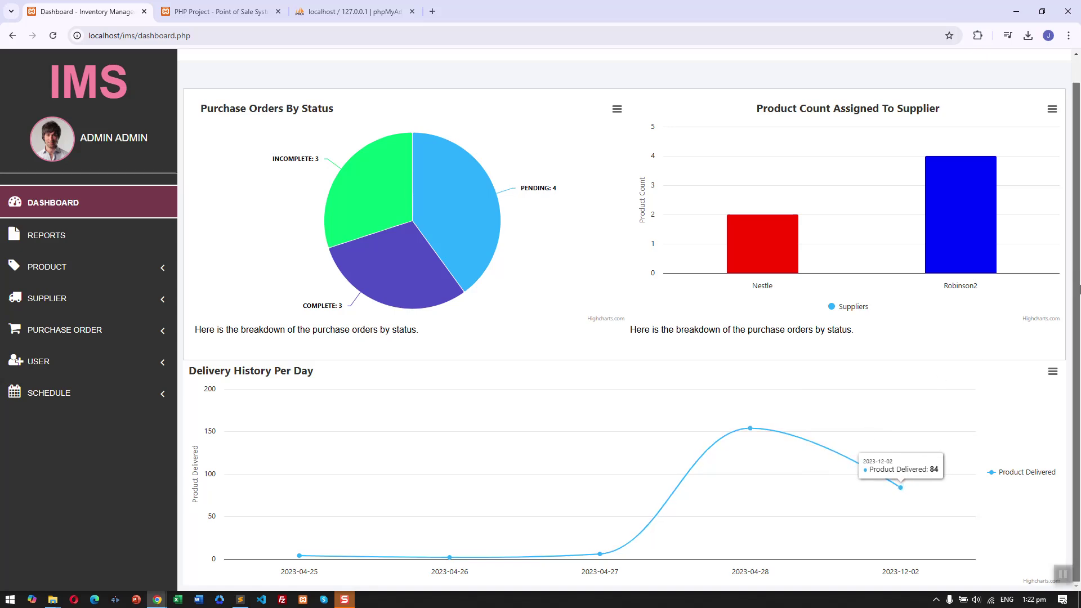
On the Reports page, export the product list to Excel and PDF, then close the PDF.
left_click(90, 250)
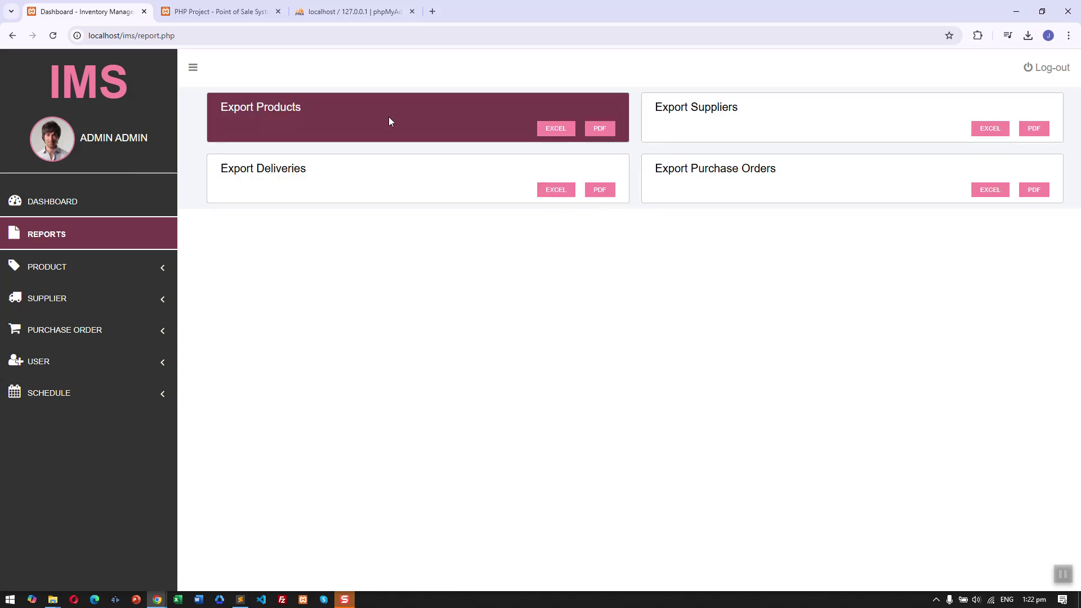
left_click(560, 128)
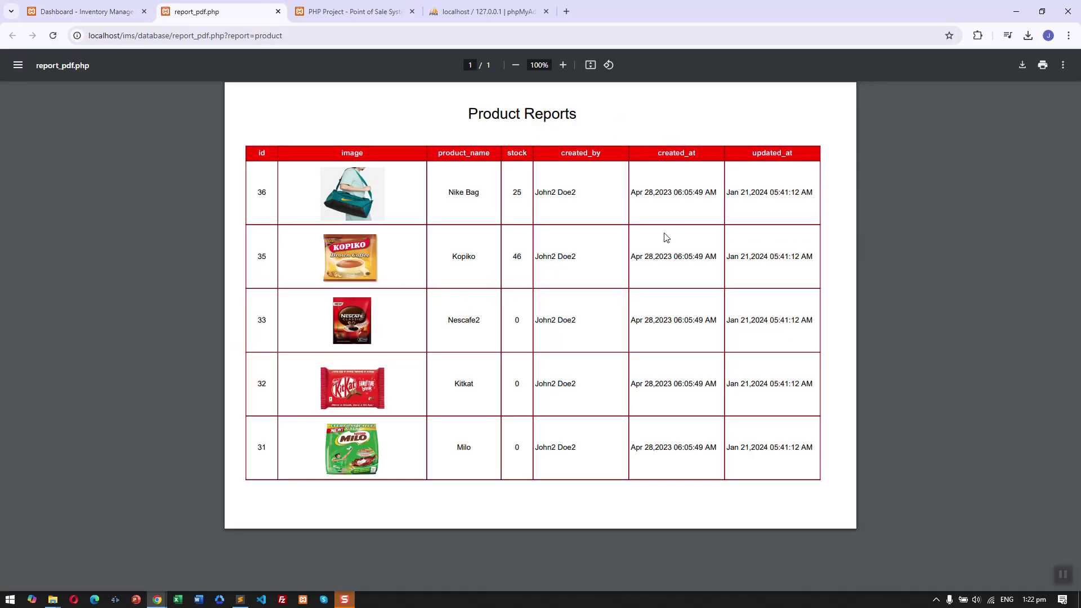
left_click_drag(675, 248, 725, 430)
left_click(731, 432)
left_click(278, 11)
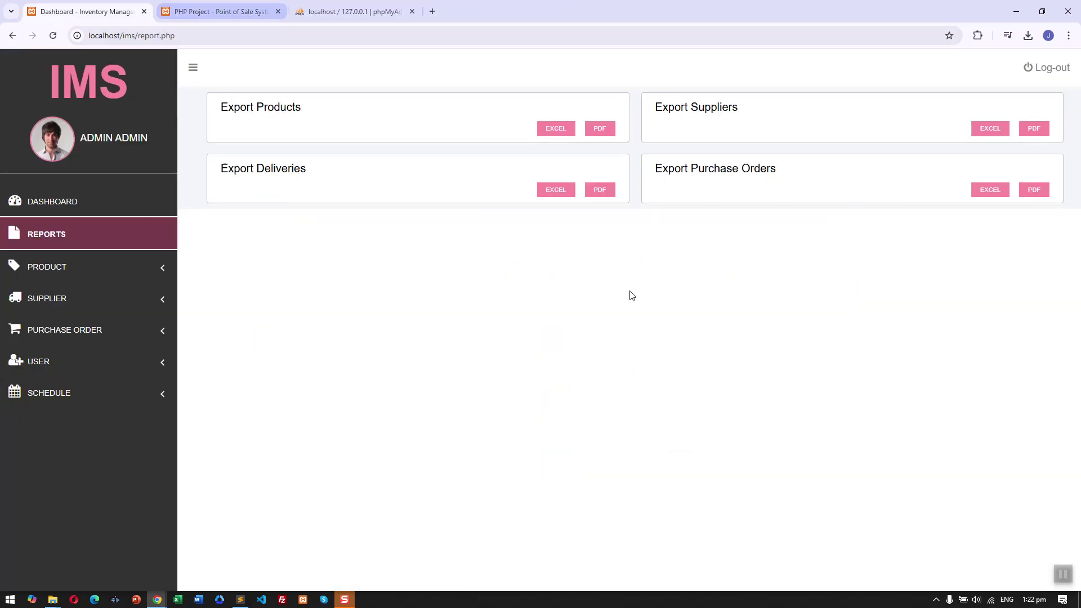
Open the List of Products and inspect Nike Bag's supplier Robinson2, creator and creation date.
left_click(105, 268)
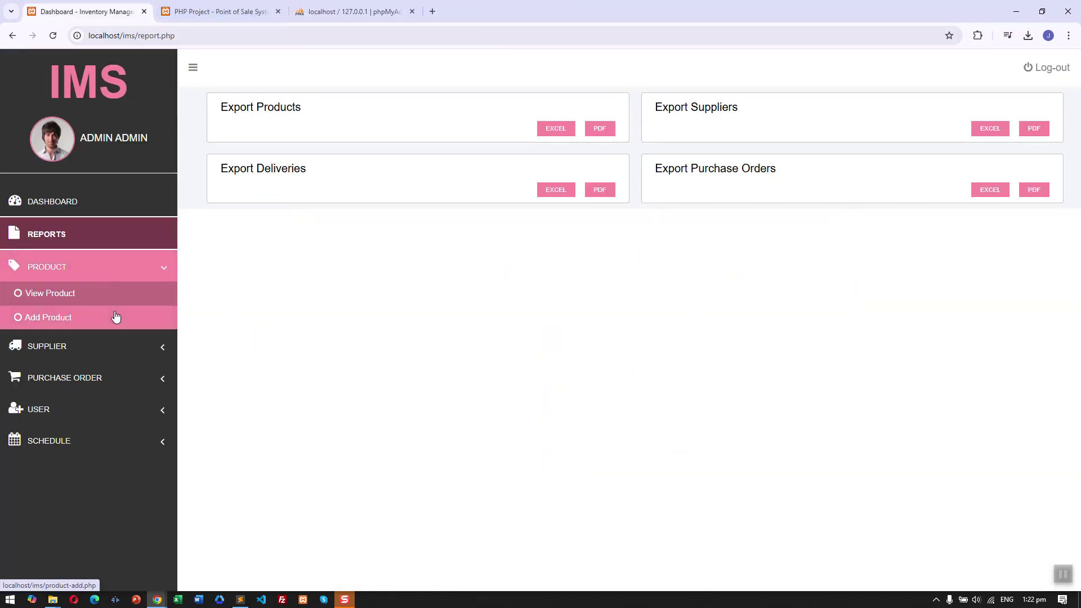
left_click(139, 304)
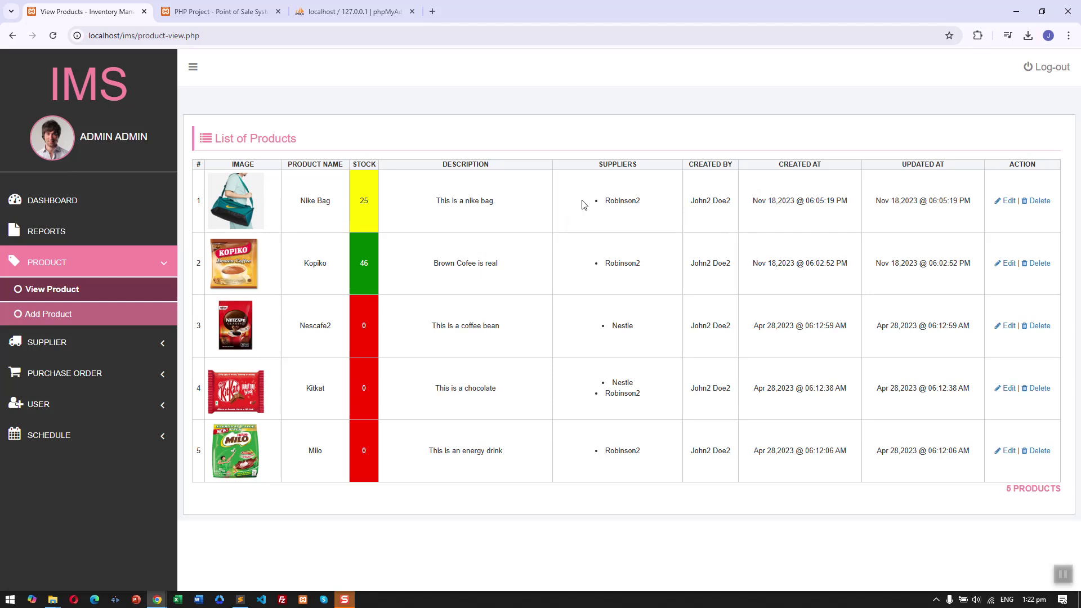
double_click(607, 202)
left_click(623, 243)
triple_click(711, 211)
left_click(771, 212)
double_click(791, 201)
left_click(953, 227)
Bring up Nike Bag's edit form and delete prompt, cancelling both without changes.
left_click(1007, 202)
left_click(518, 125)
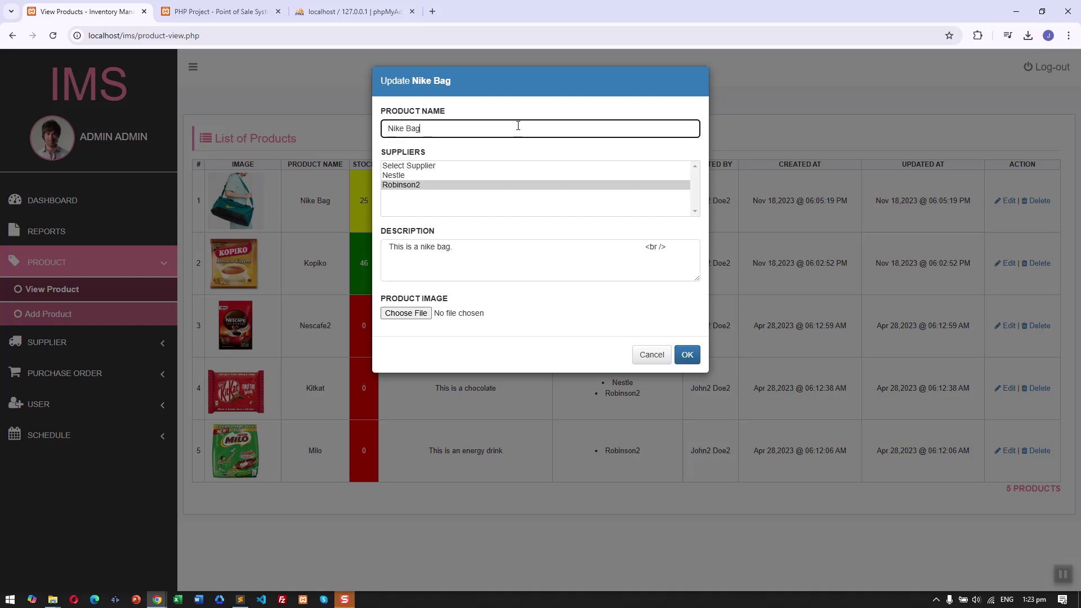
left_click(652, 354)
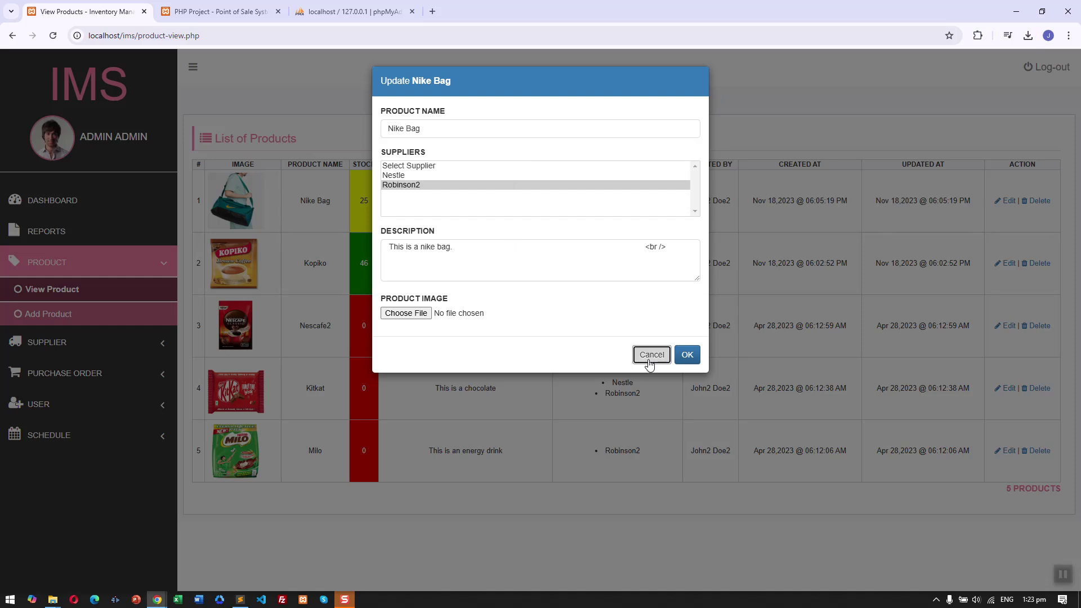
left_click(1039, 201)
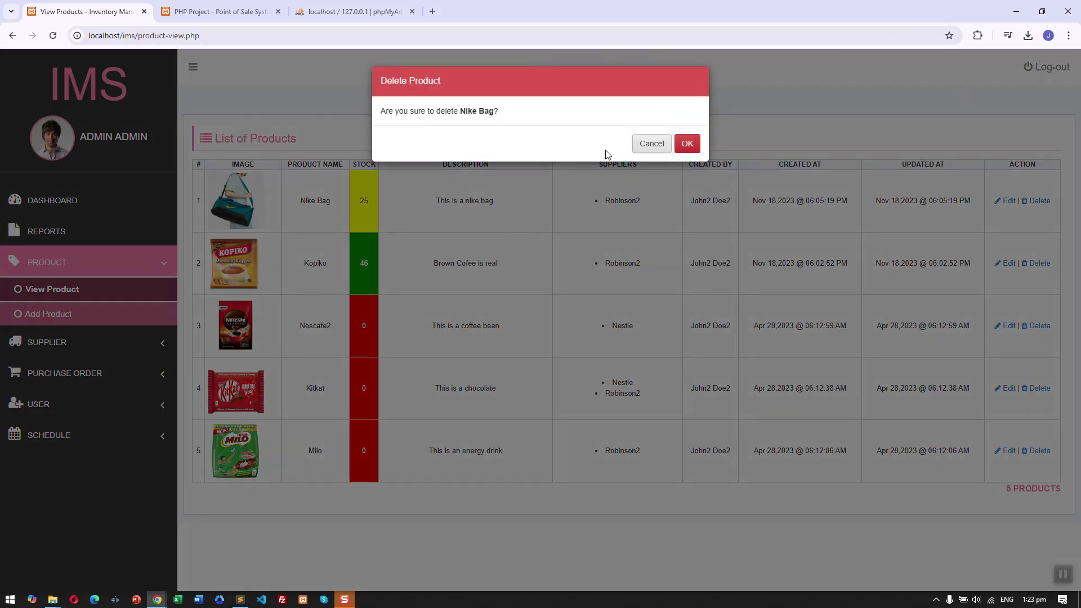
left_click(652, 144)
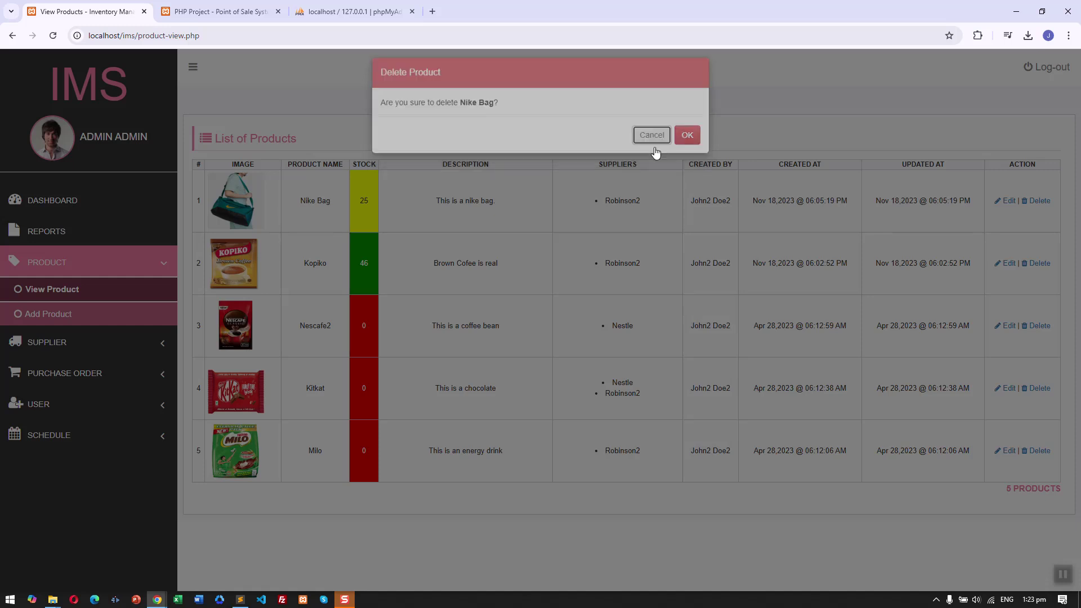
Fill the Create Product form with name Test Product and description 'test description'.
left_click(98, 327)
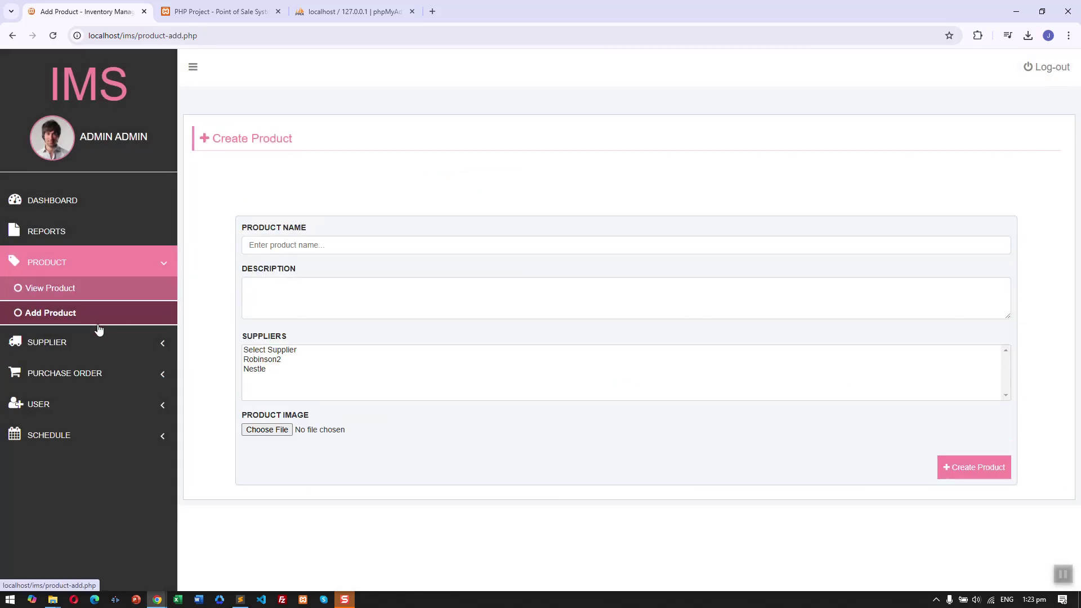
left_click(316, 245)
left_click(502, 184)
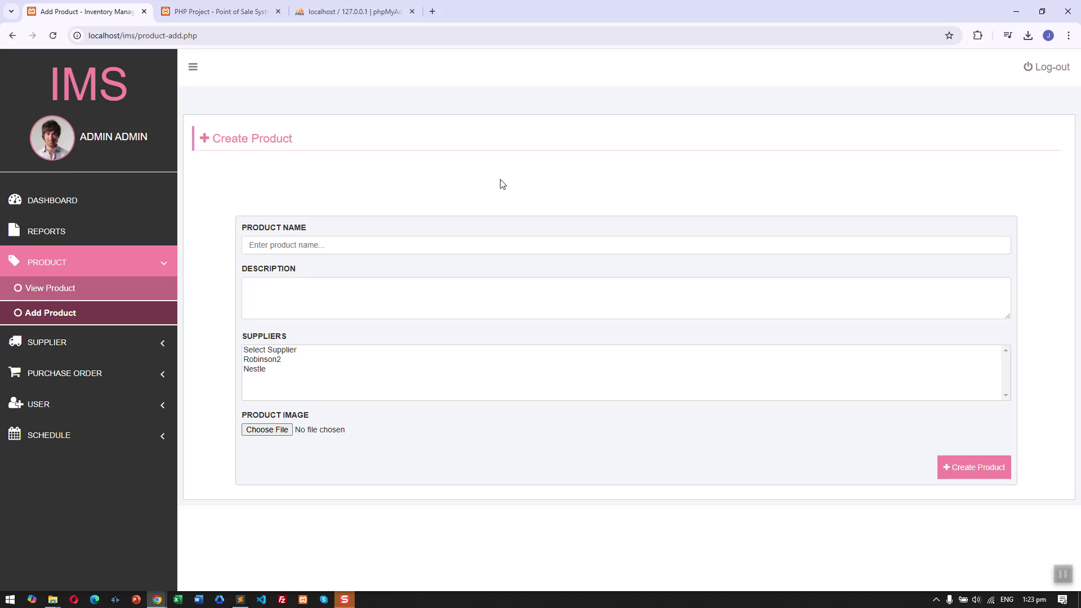
left_click(513, 245)
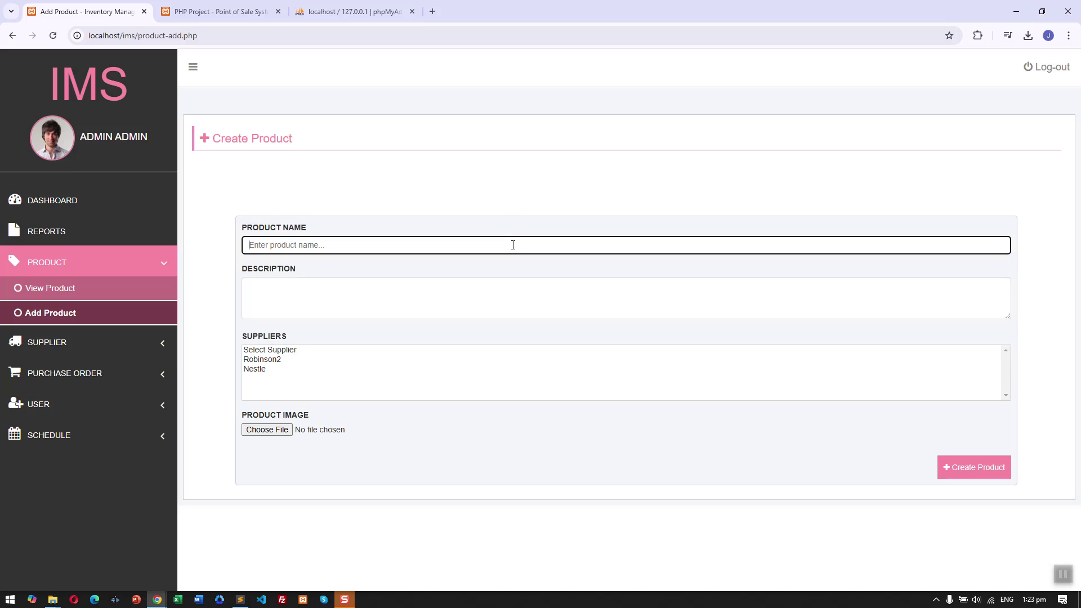
type("T")
key("BackSpace")
type("Test Product")
left_click(424, 305)
key("ctrl+a")
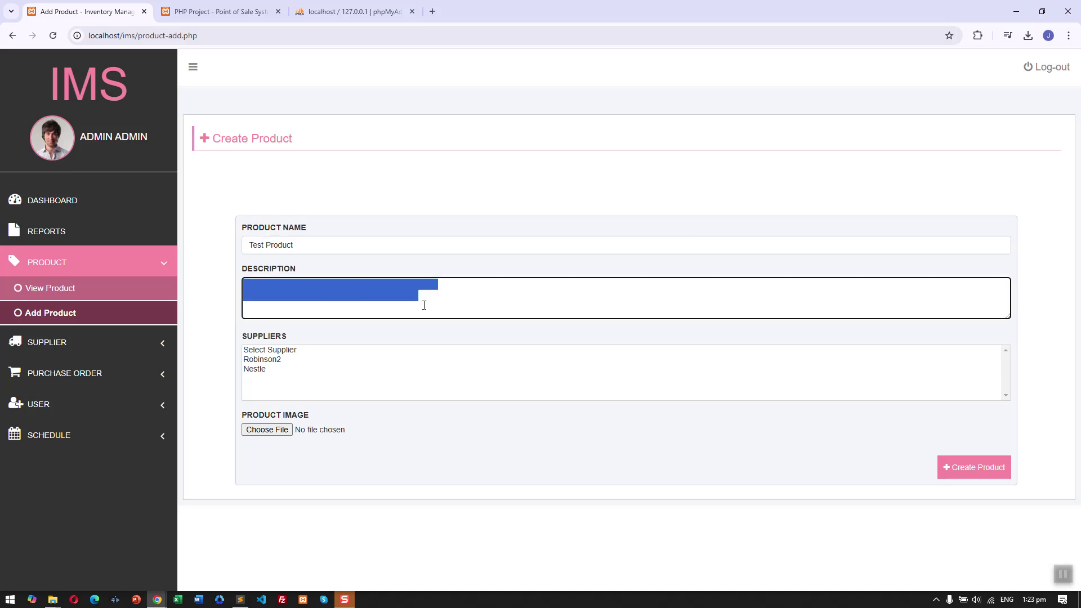
key("BackSpace")
type("test description")
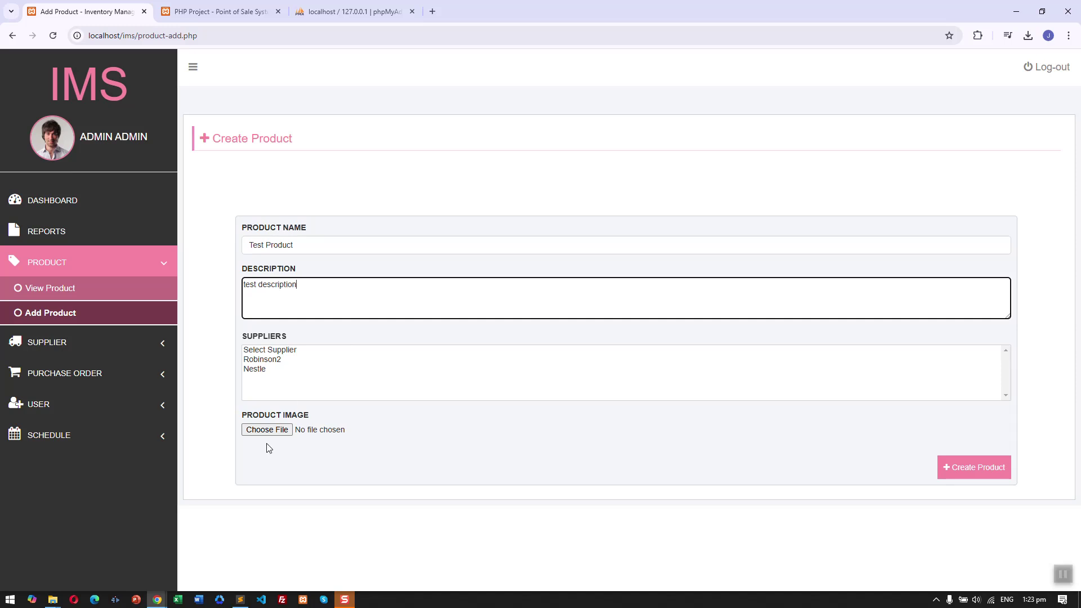
Attach prod.jpg from the Desktop, create the product, and view the product list.
left_click(273, 433)
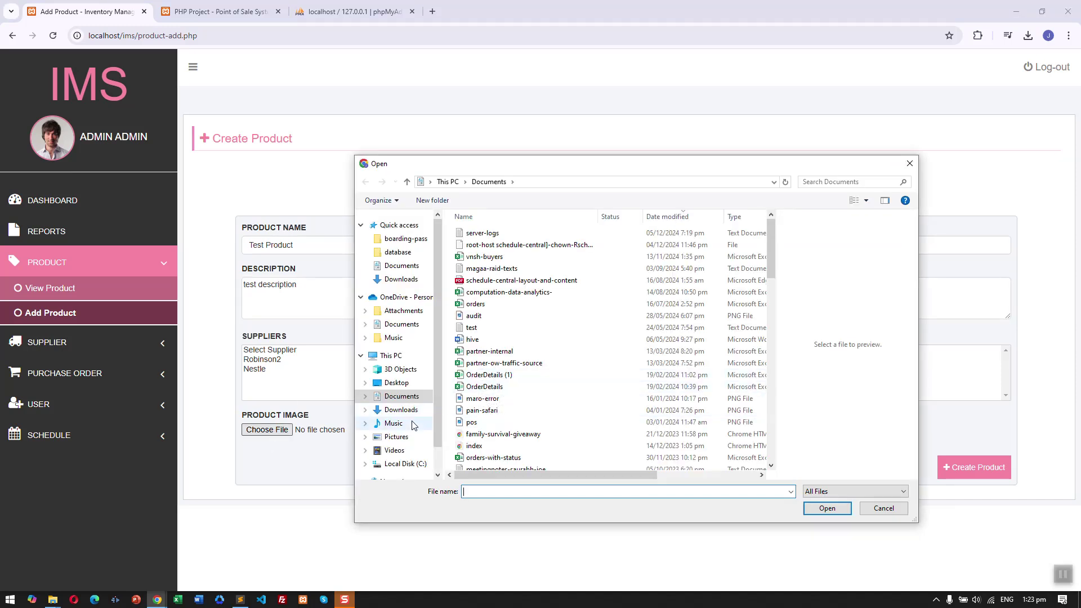
left_click(407, 382)
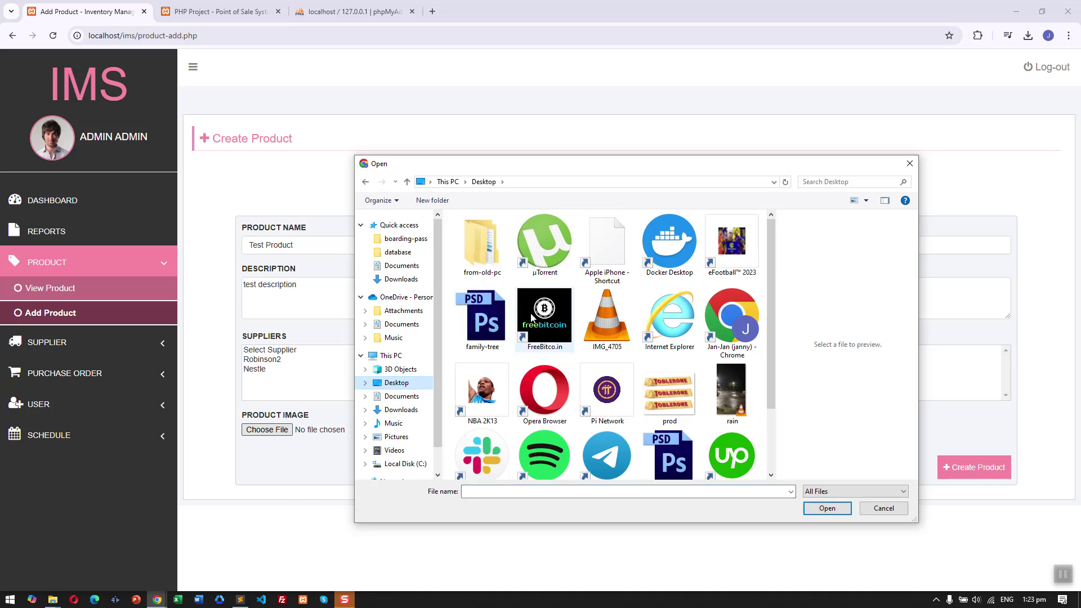
double_click(673, 391)
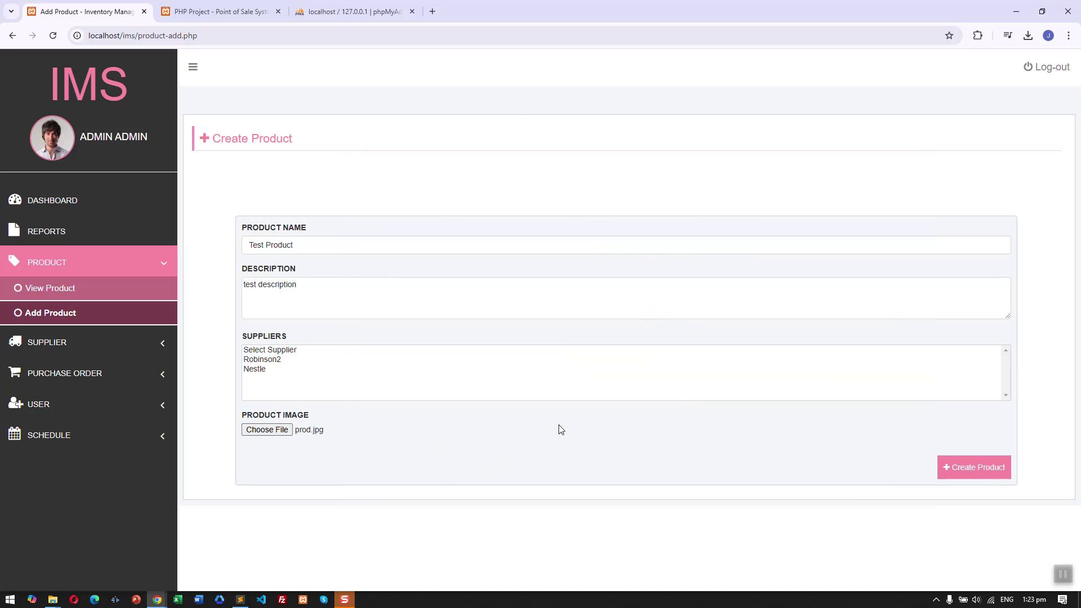
left_click(965, 469)
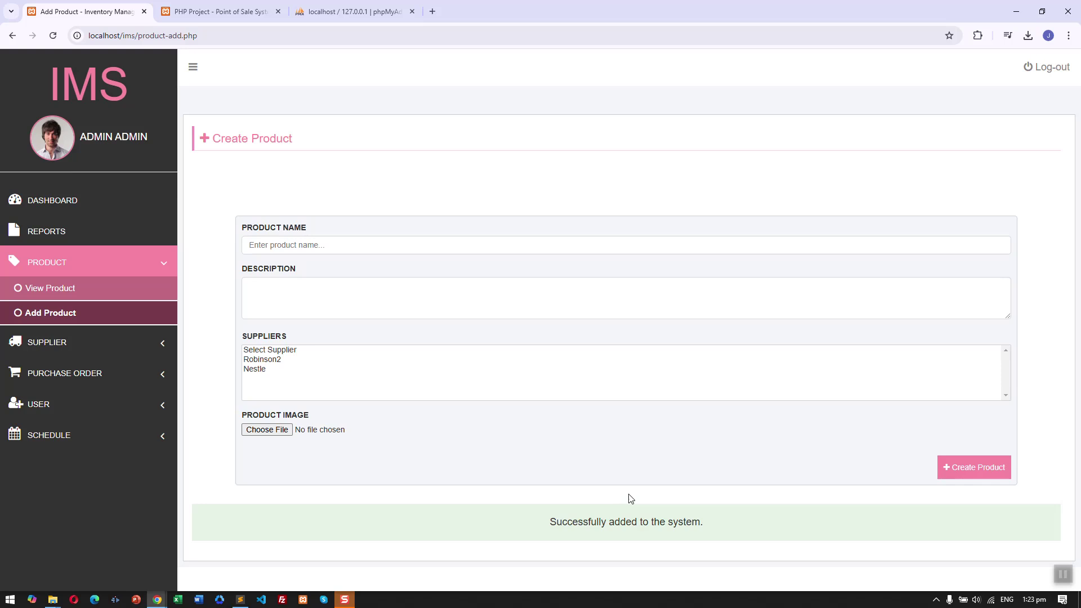
triple_click(577, 524)
left_click(127, 294)
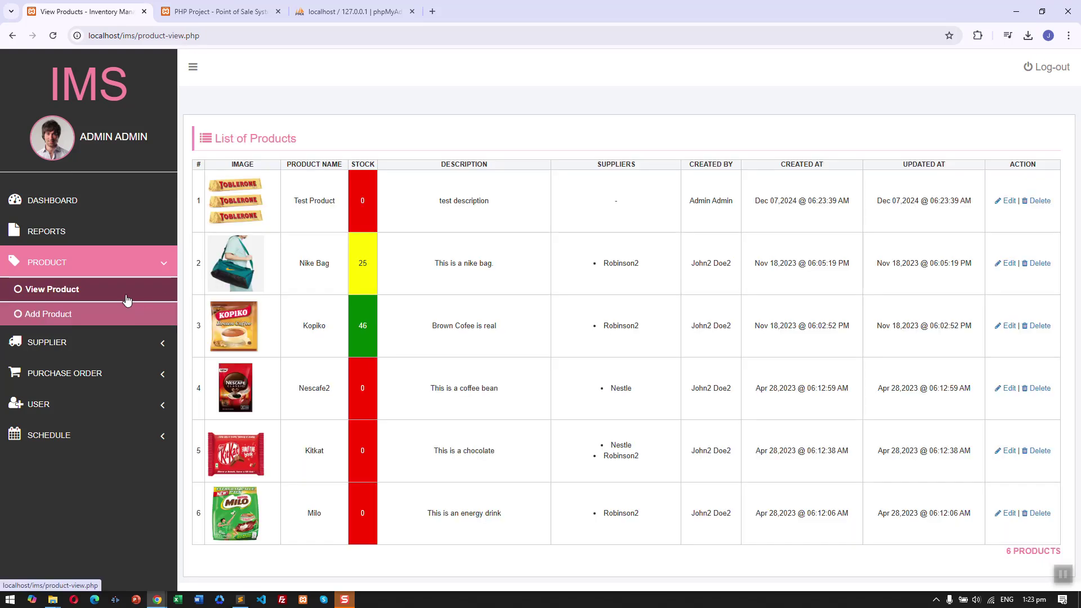
triple_click(307, 200)
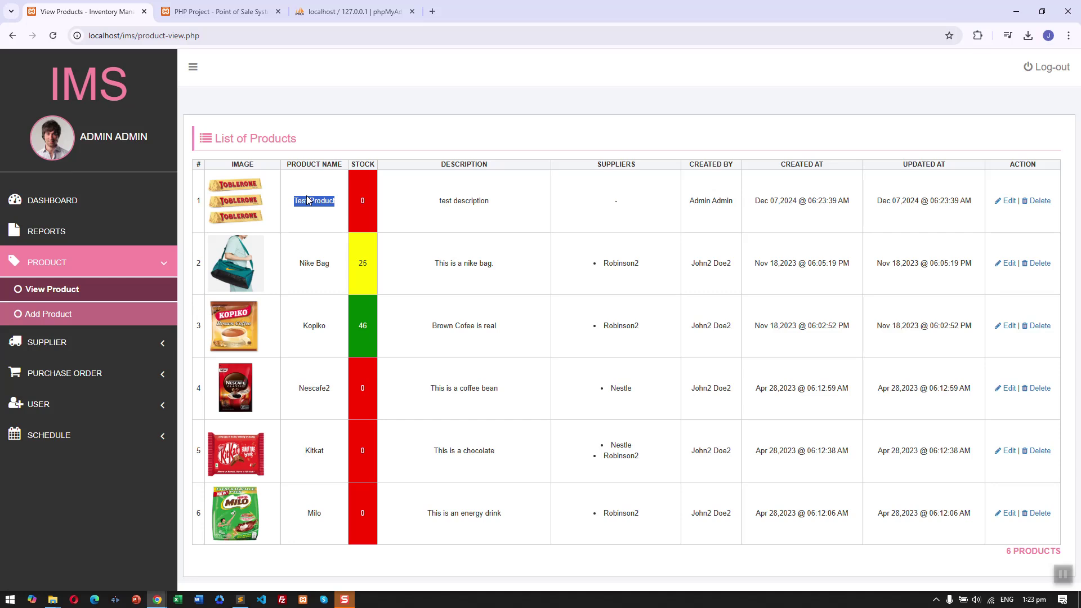
double_click(319, 199)
double_click(363, 202)
left_click(137, 379)
left_click(133, 350)
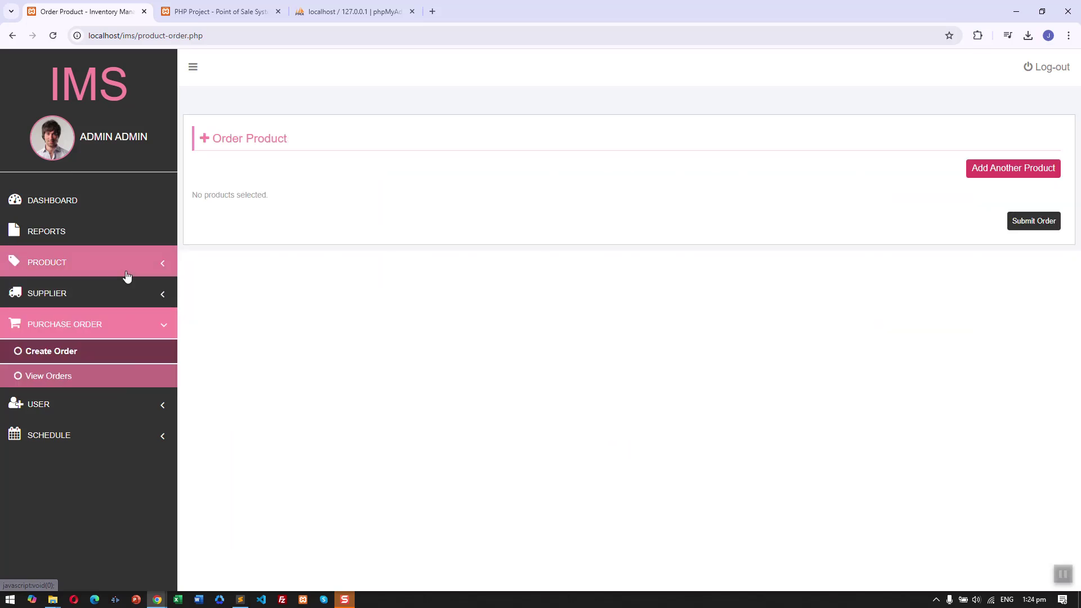
left_click(126, 263)
left_click(130, 291)
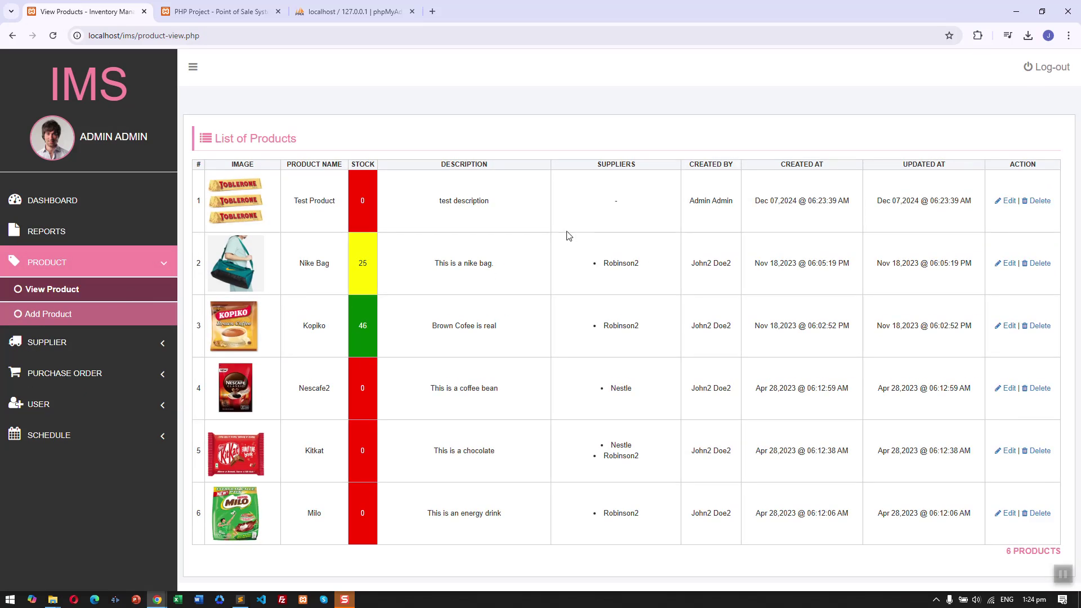
left_click(133, 341)
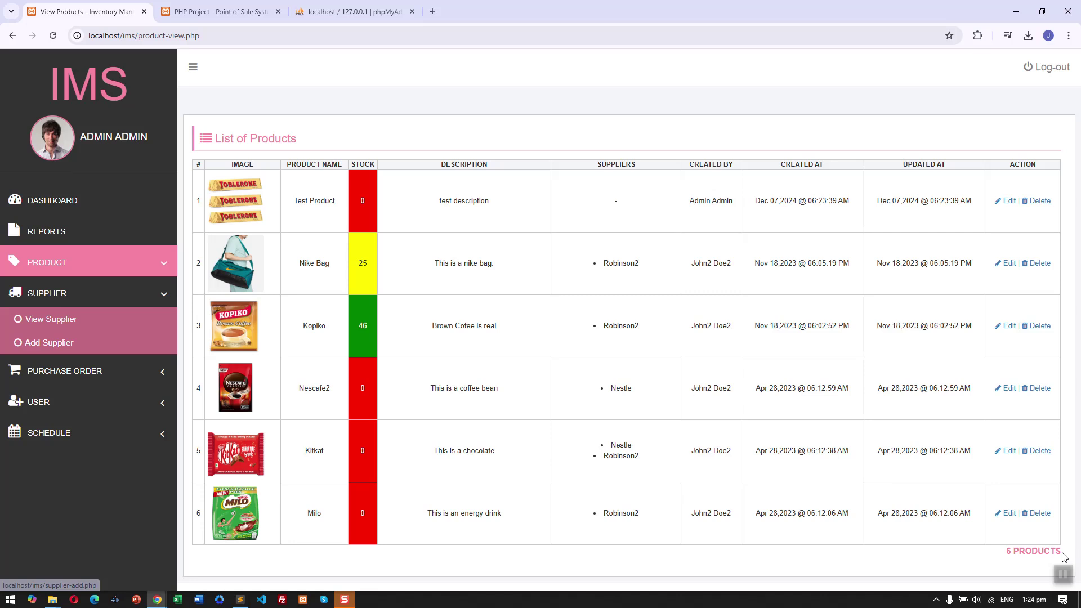
key("alt+Left")
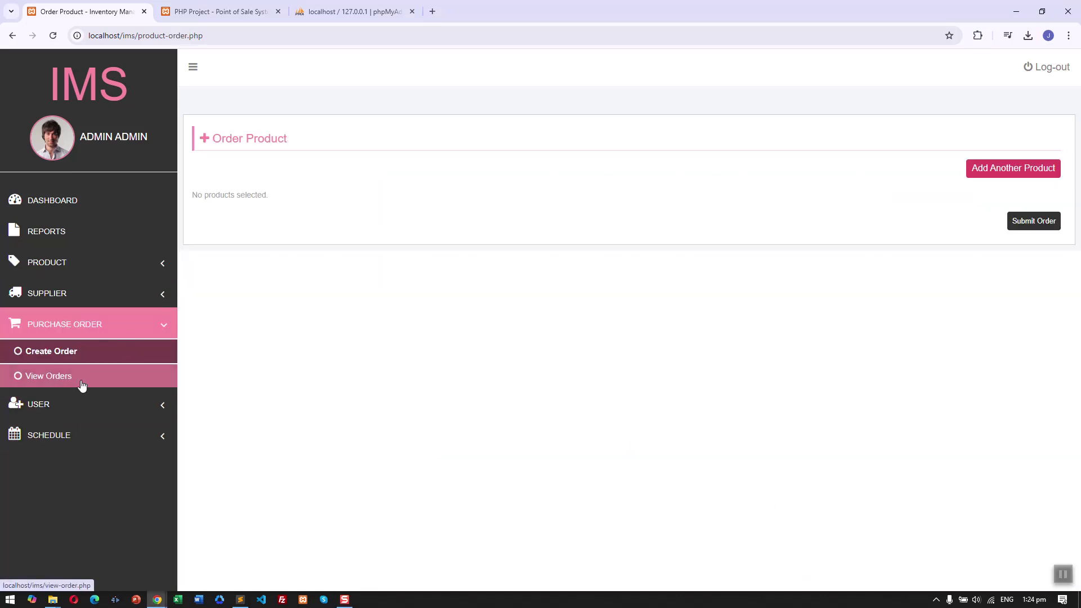
left_click(150, 264)
left_click(153, 291)
double_click(615, 201)
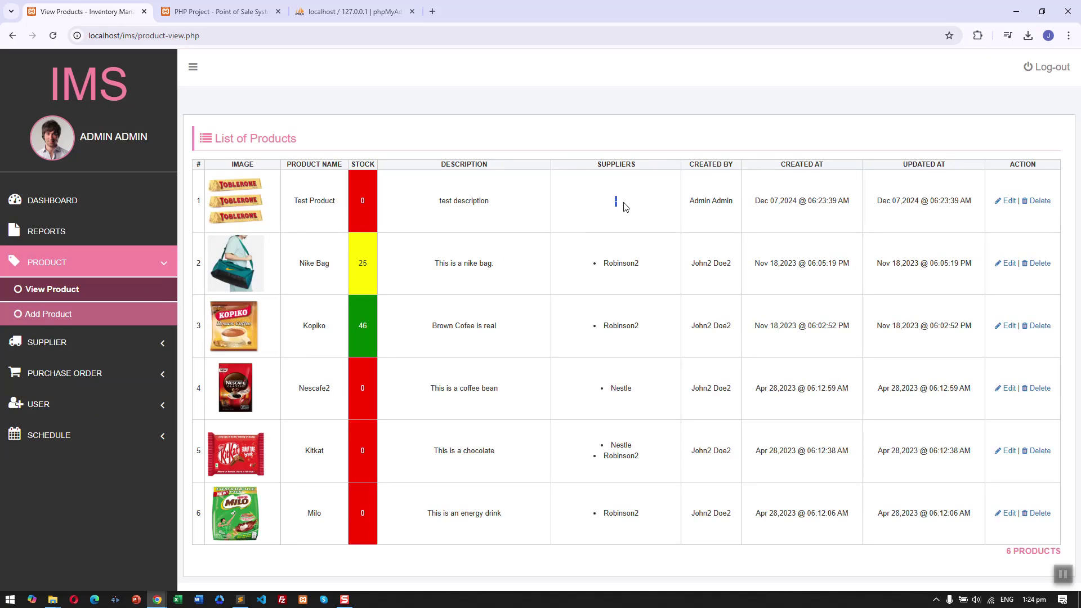
Edit Test Product to use supplier Robinson2 with image prod.jpg, and confirm the update.
left_click(1007, 203)
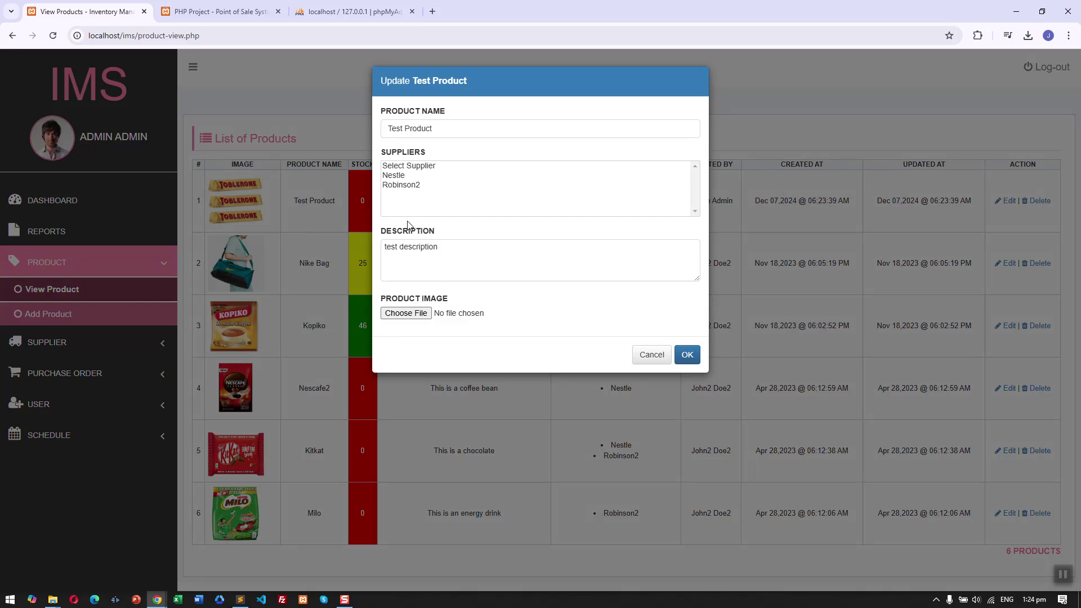
left_click(404, 185)
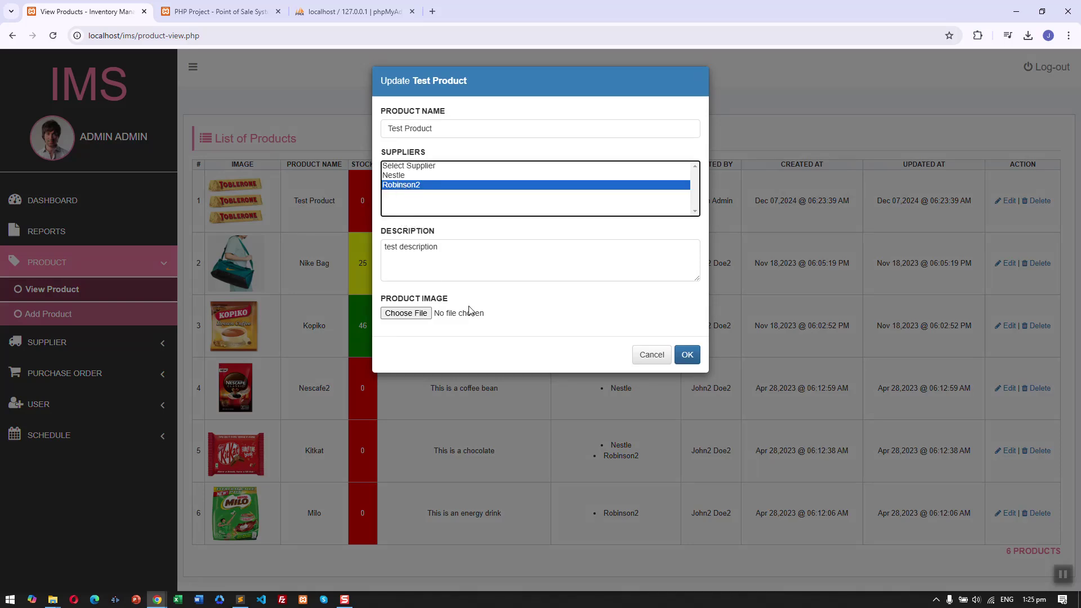
left_click(407, 316)
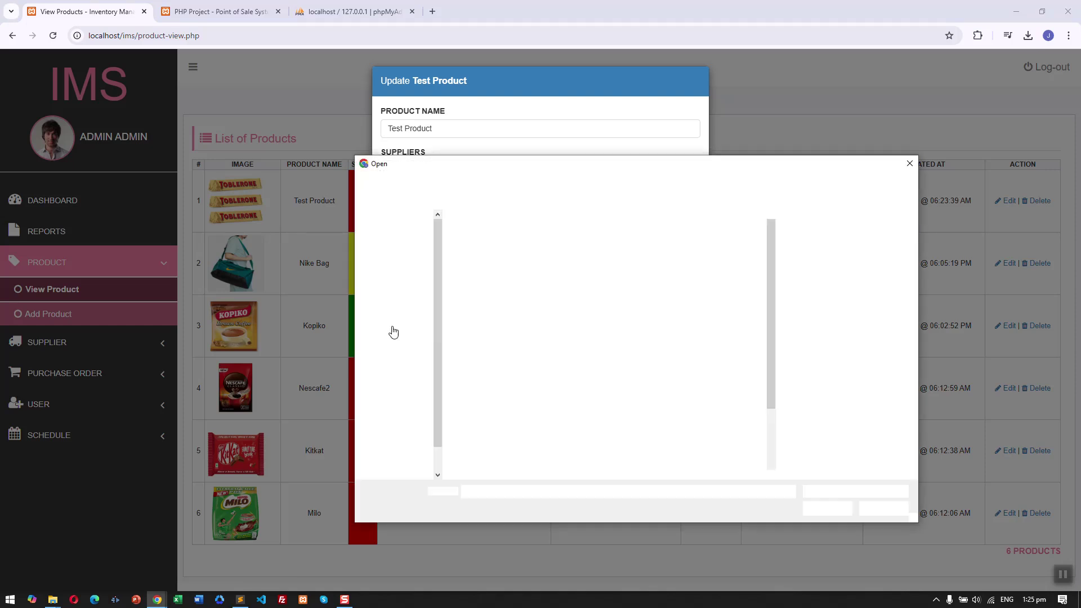
double_click(669, 381)
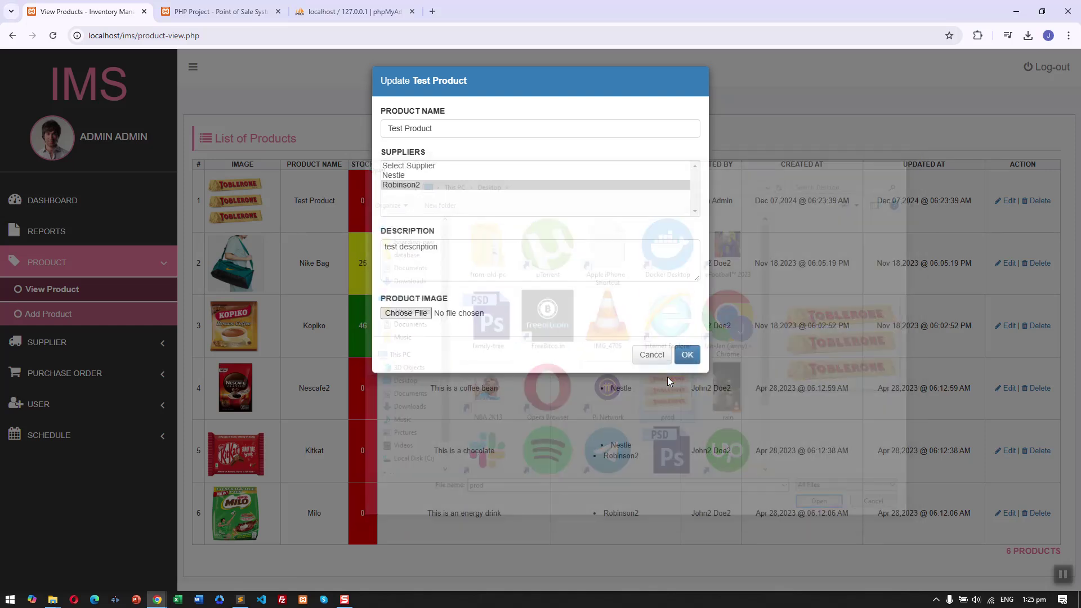
left_click(688, 354)
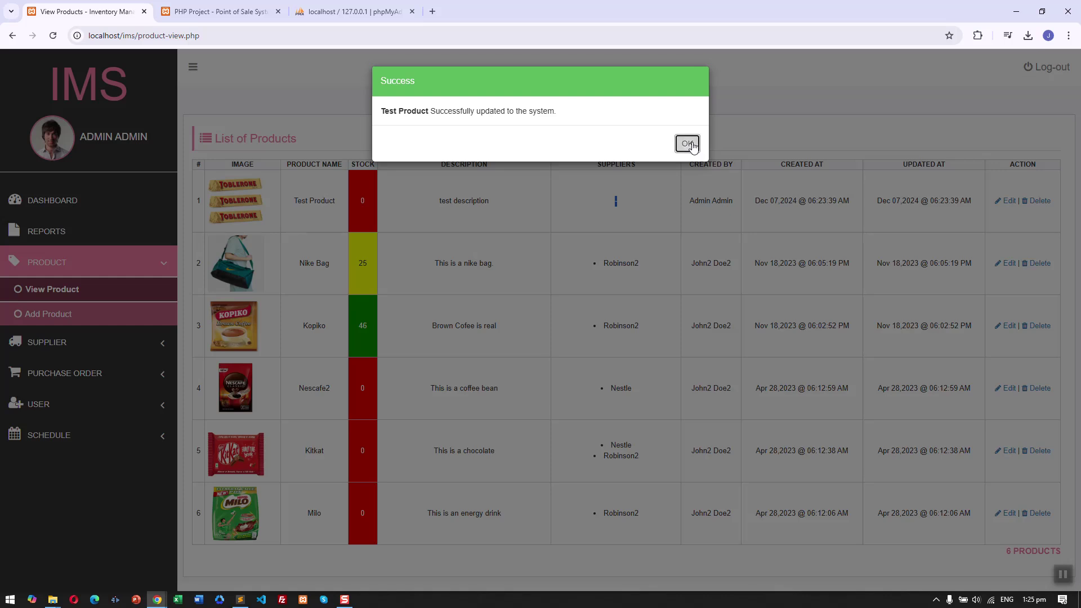
left_click(688, 144)
left_click_drag(603, 213, 639, 212)
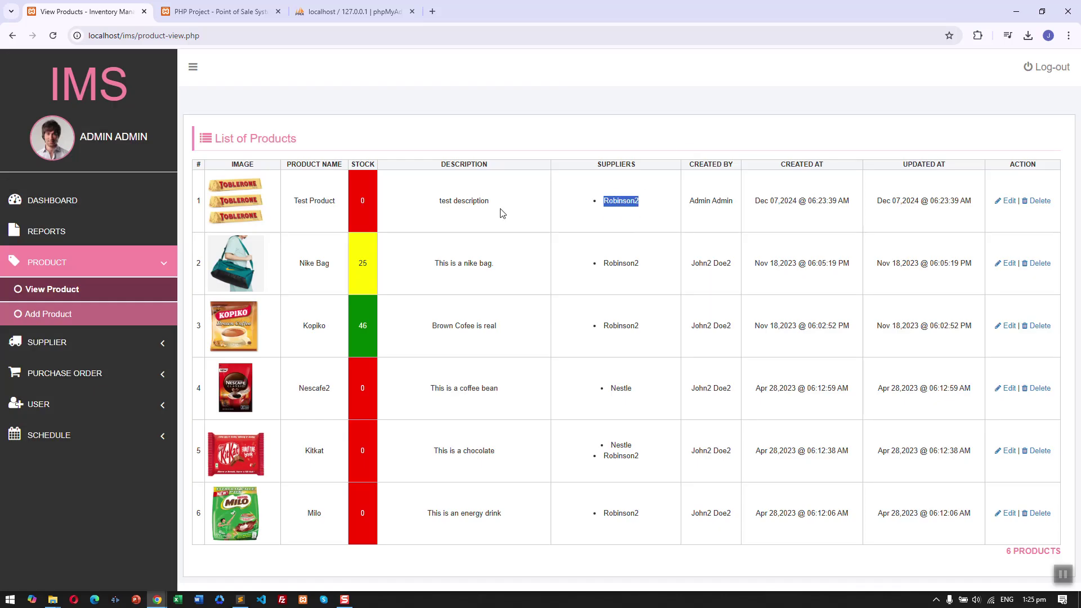
left_click(131, 342)
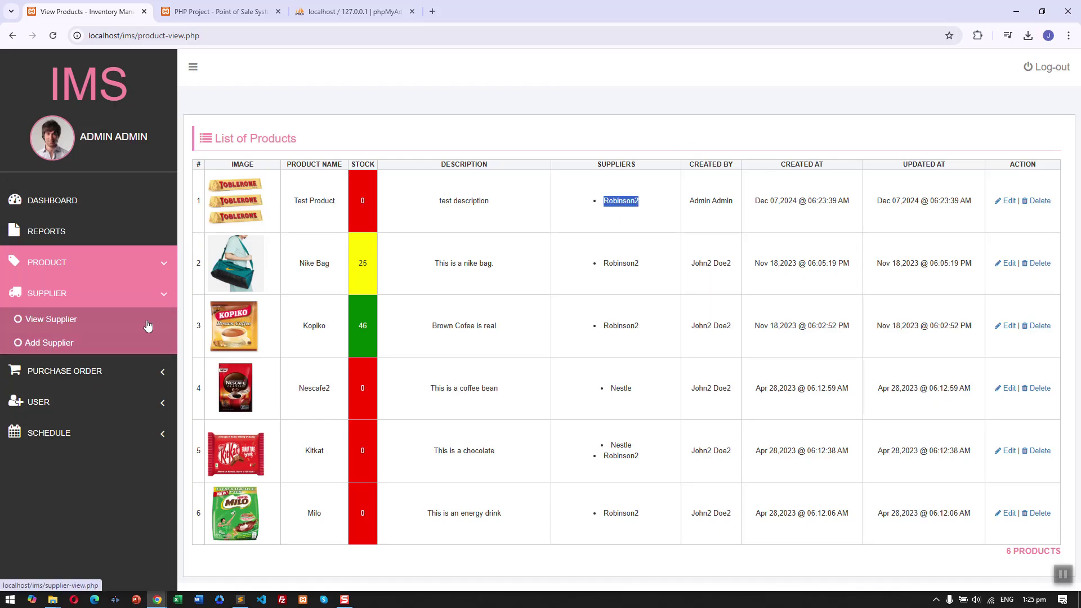
Start a new purchase order and add a Test Product line to it.
left_click(151, 370)
left_click(140, 353)
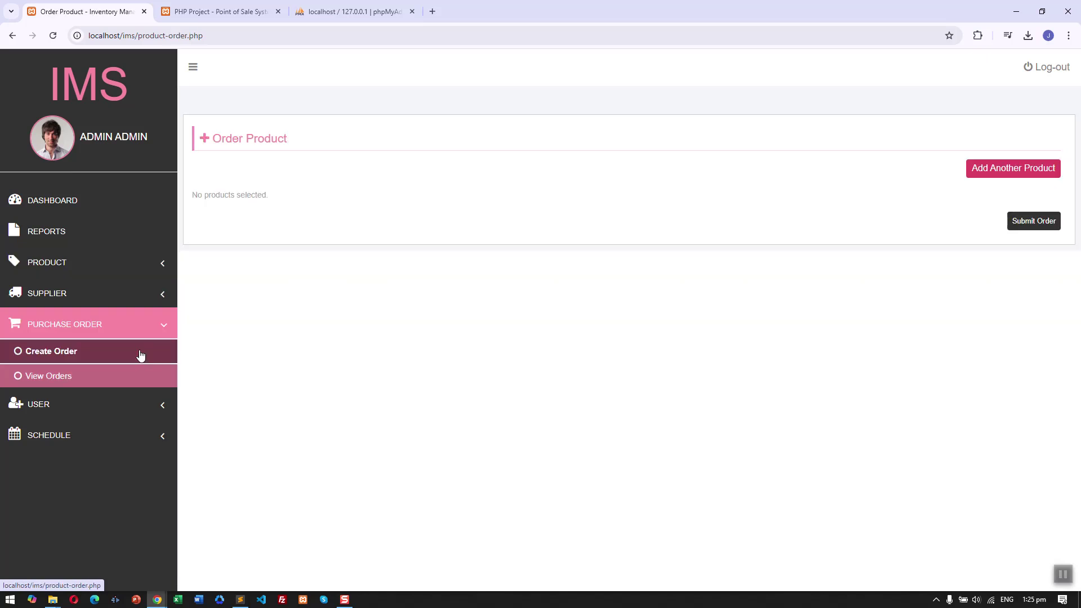
left_click(1025, 170)
left_click(328, 212)
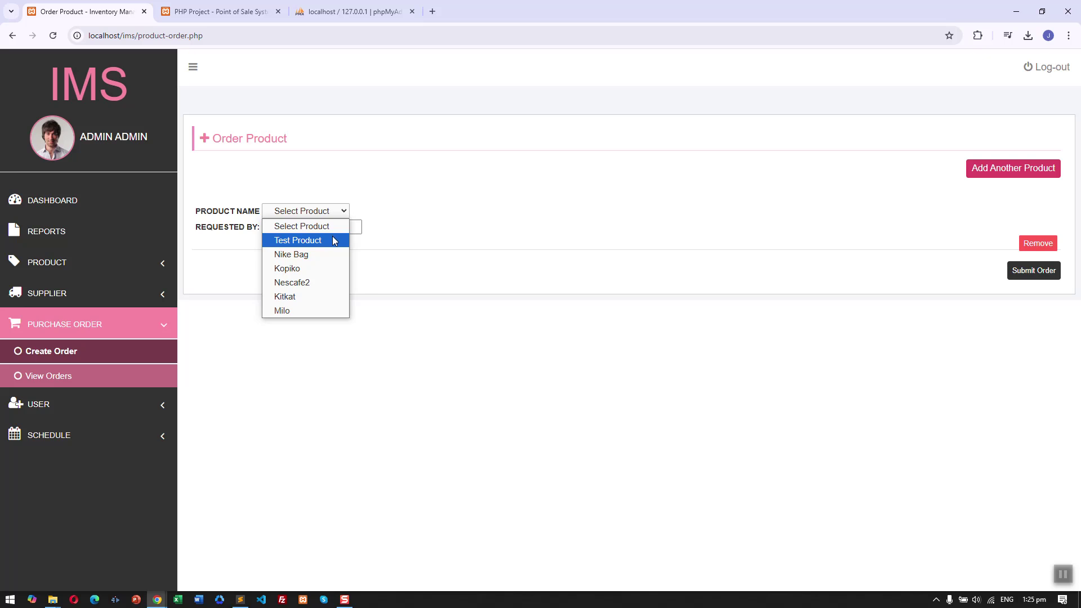
left_click(333, 239)
Enter quantity 32 for Test Product from ROBINSON2 and submit the order.
triple_click(559, 198)
left_click(214, 282)
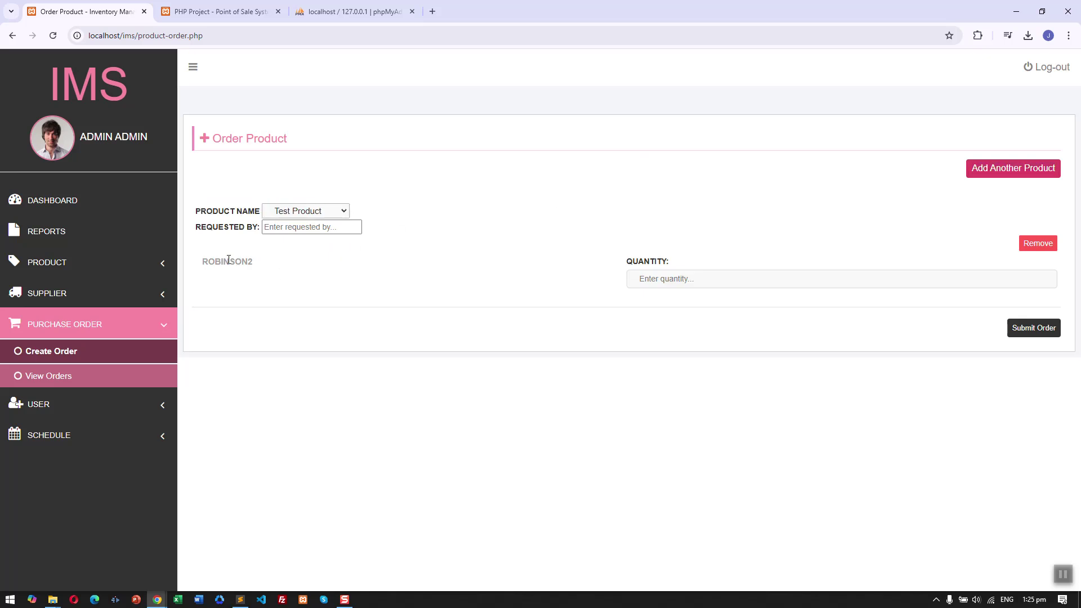
double_click(228, 261)
left_click(232, 265)
double_click(231, 266)
left_click(717, 282)
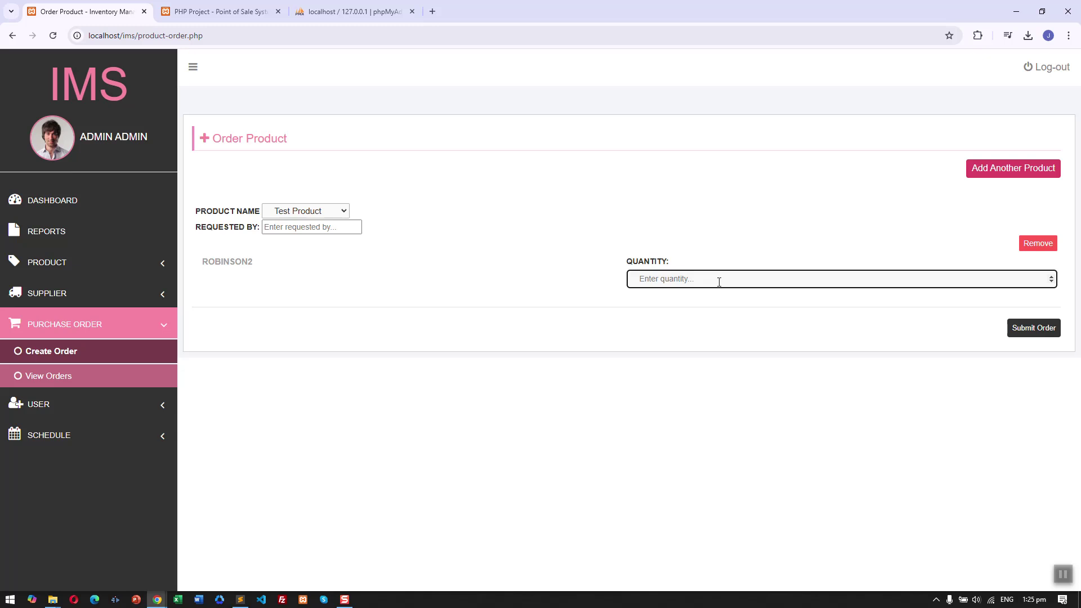
type("32")
left_click(1040, 330)
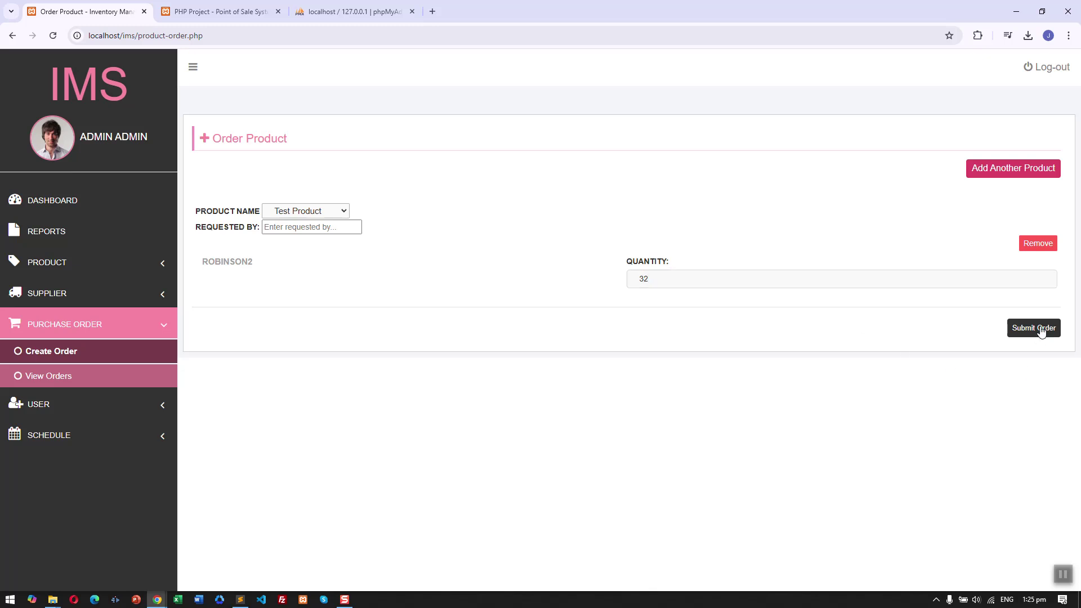
In the purchase order list, check the new order's delivery history, which is still empty.
left_click(102, 385)
left_click_drag(260, 229, 400, 235)
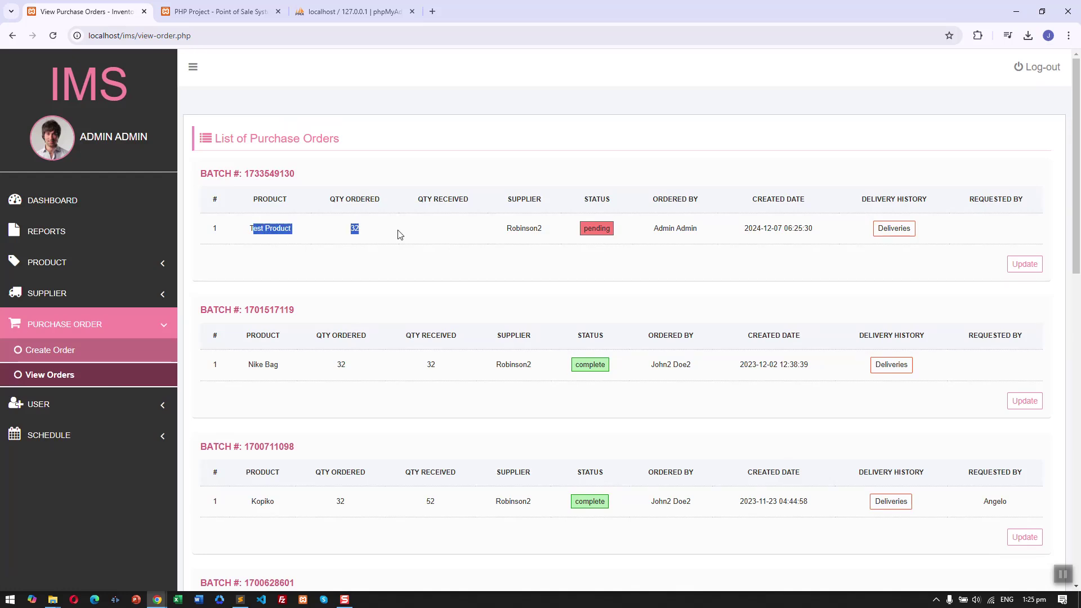
left_click(401, 235)
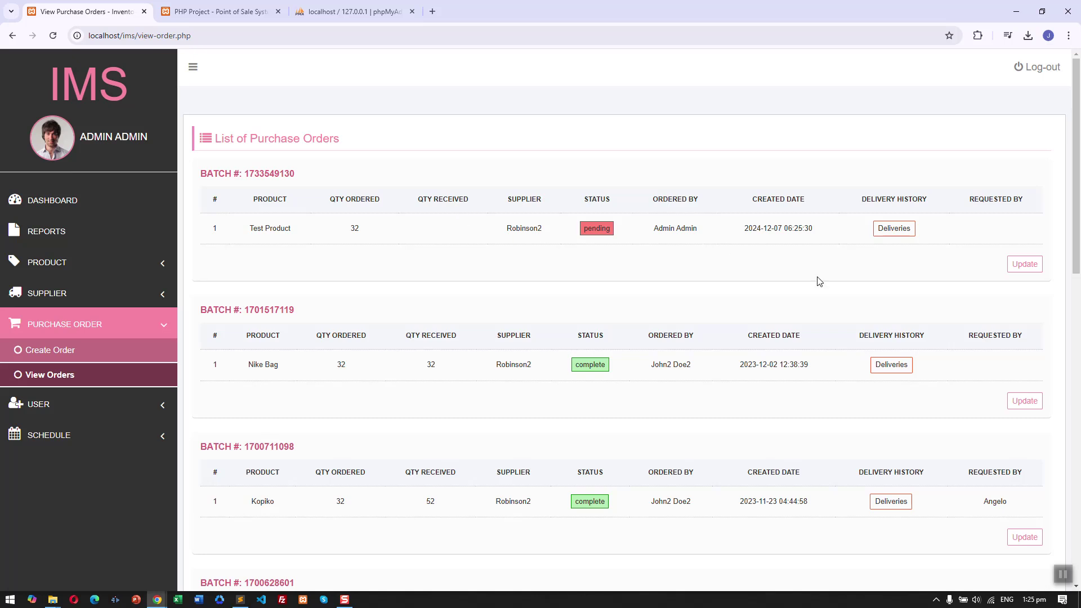
left_click(904, 234)
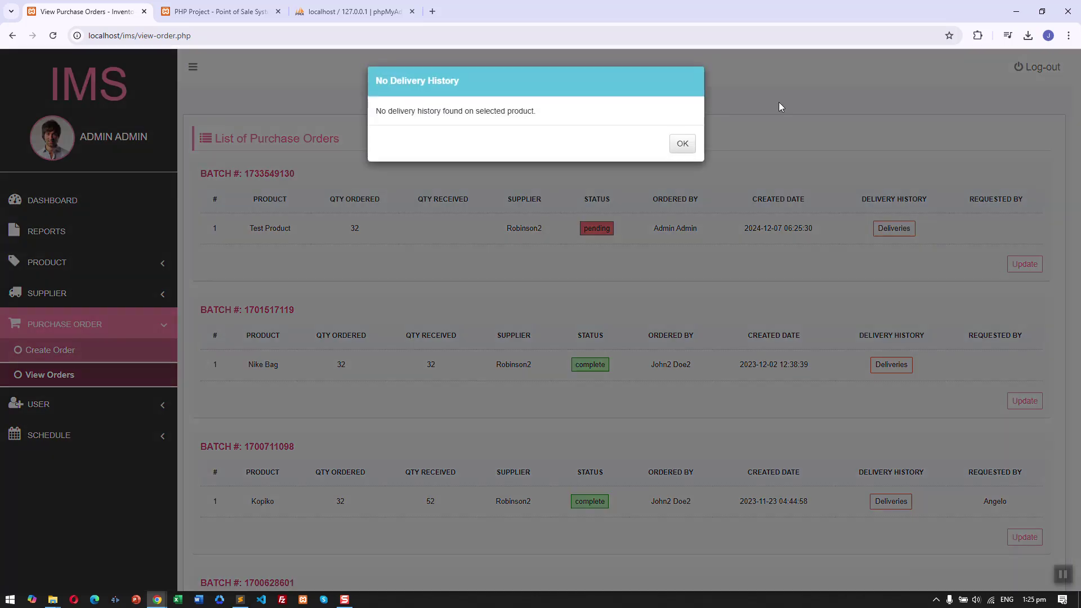
left_click_drag(518, 113, 681, 145)
left_click(681, 143)
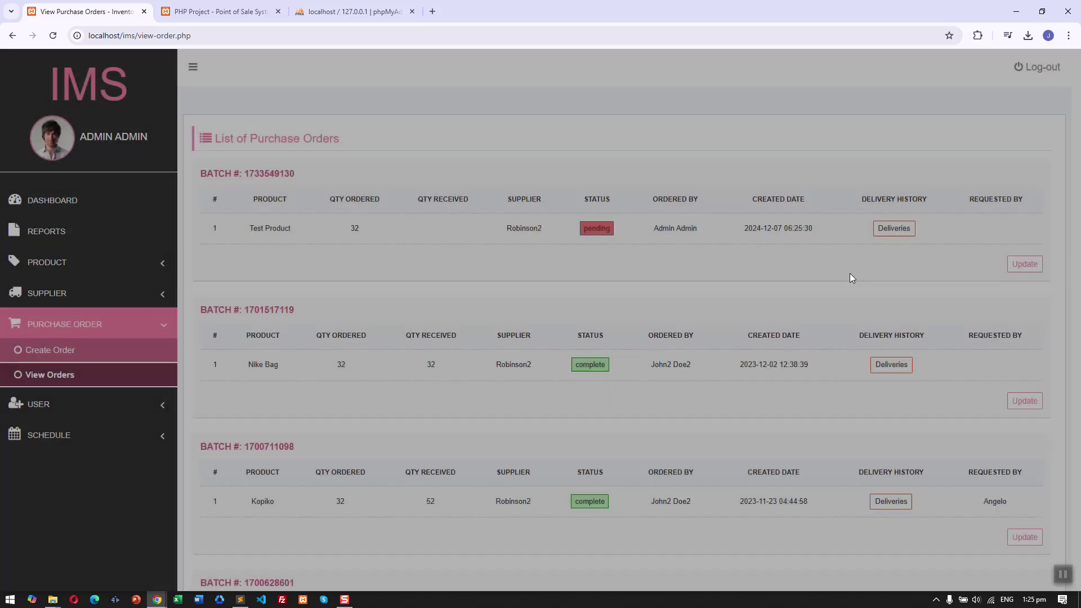
left_click_drag(850, 273, 1038, 276)
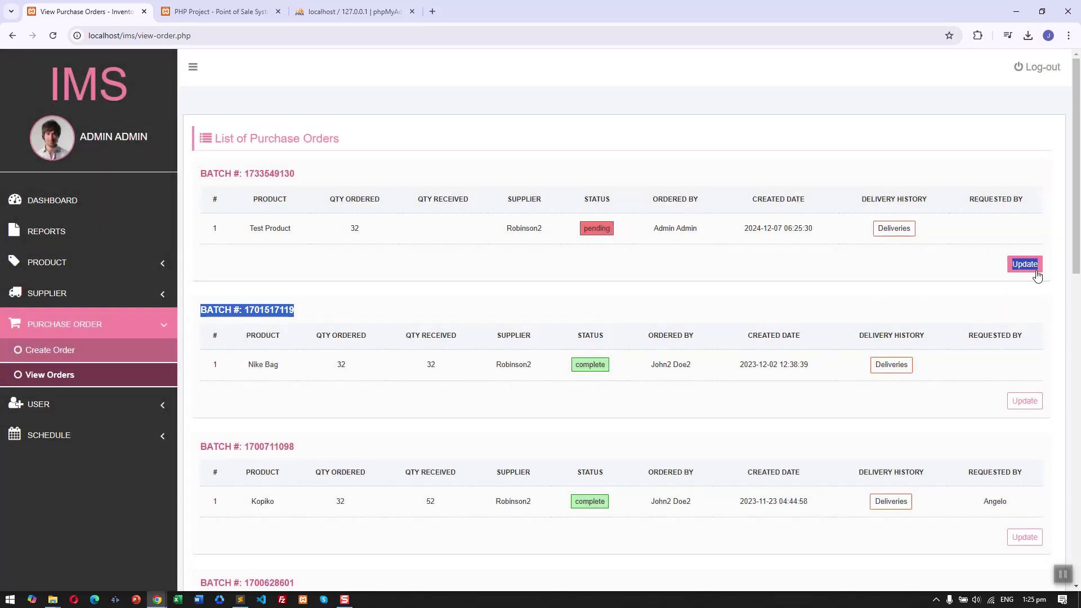
left_click(1037, 270)
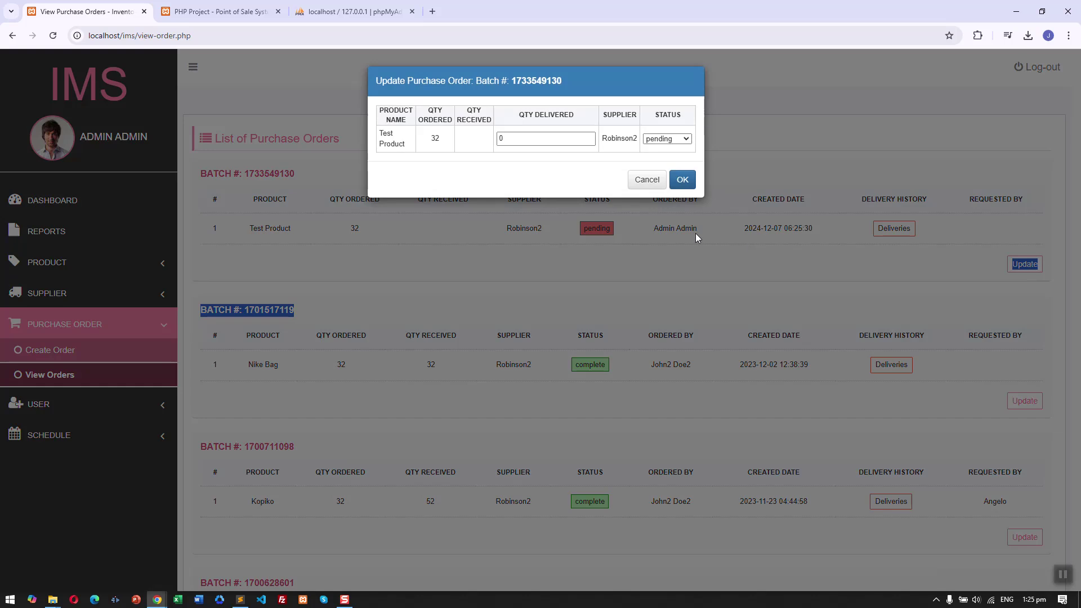
left_click(545, 137)
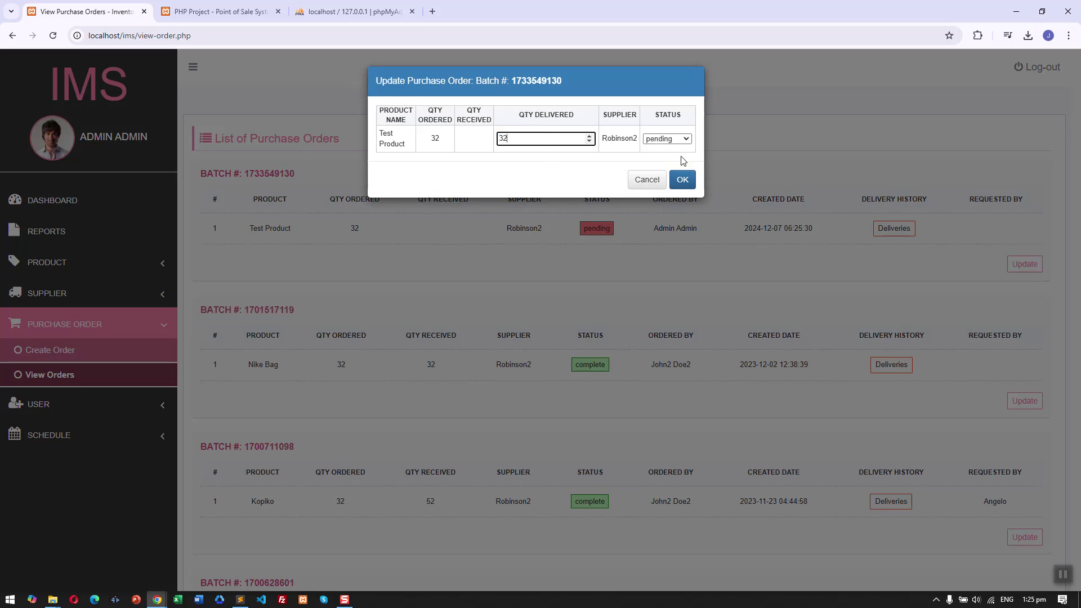
left_click(683, 142)
left_click(658, 180)
left_click(681, 182)
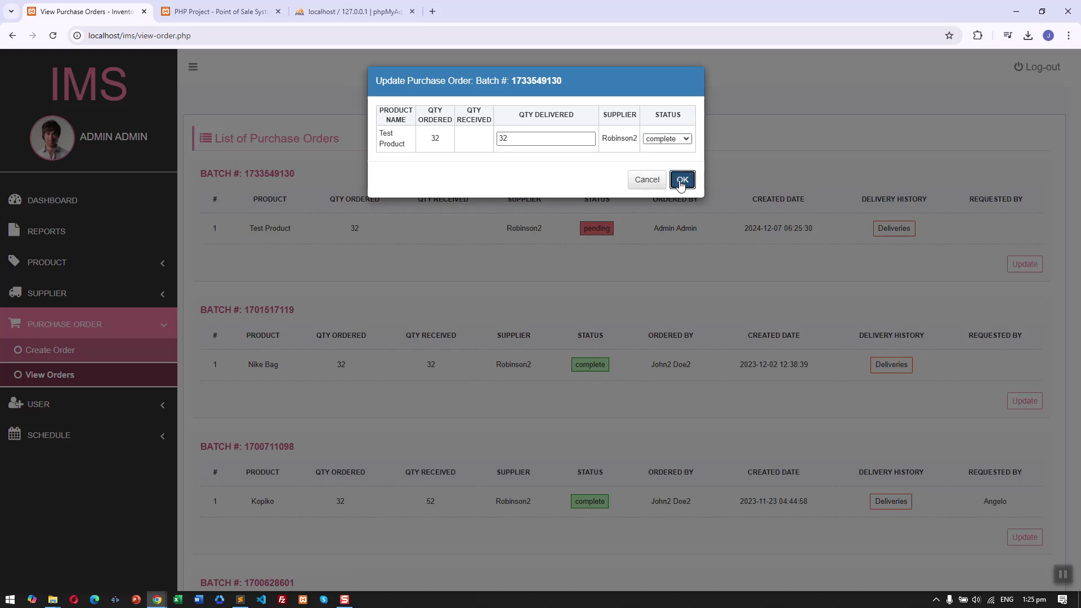
left_click(689, 143)
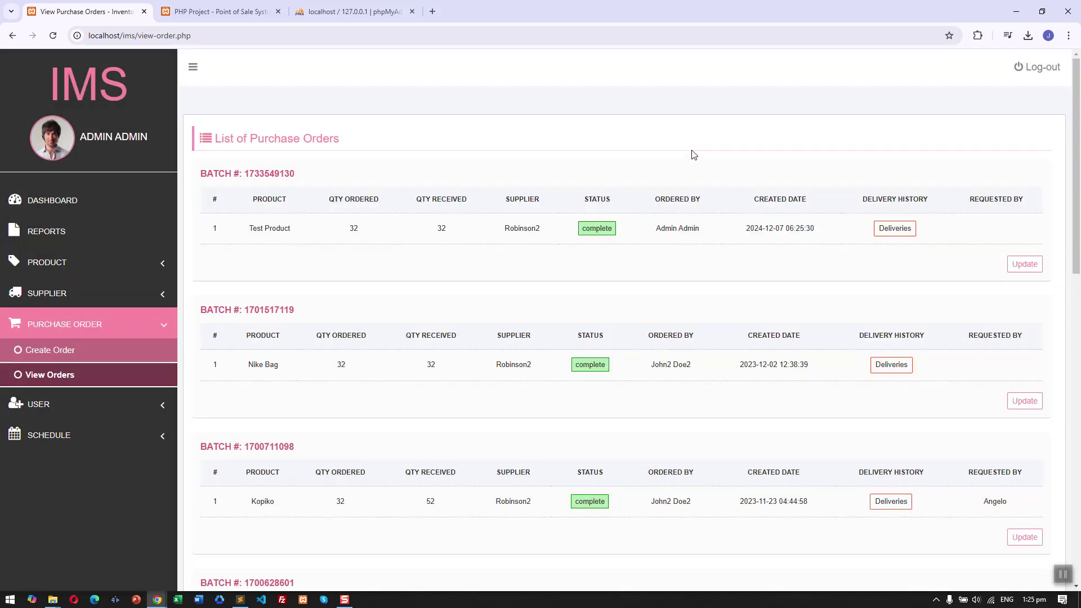
left_click(90, 263)
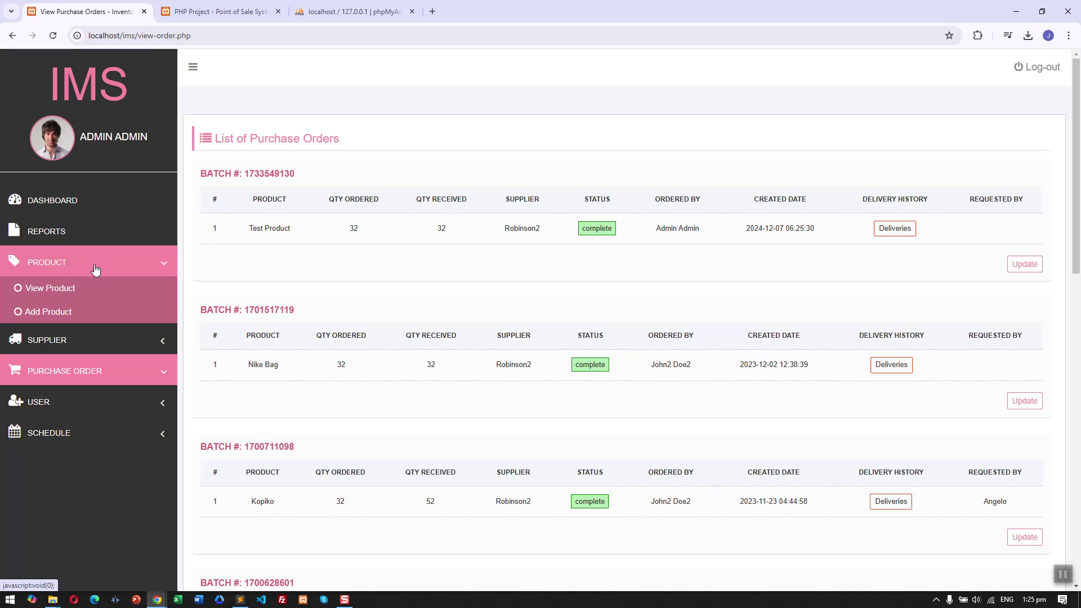
Open the product list and highlight Test Product in row 1.
left_click(95, 296)
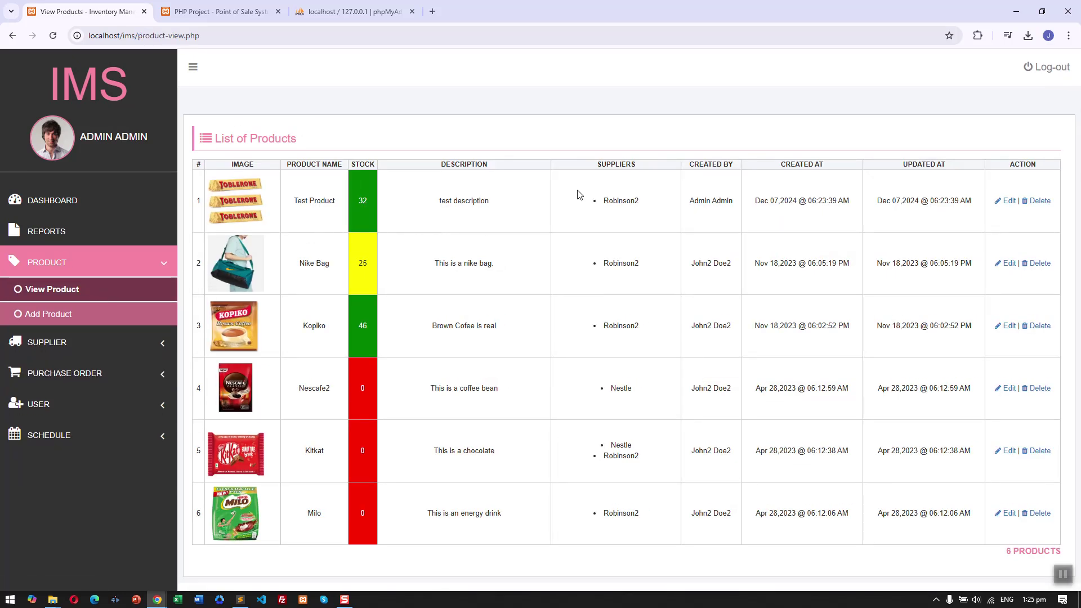
left_click_drag(330, 213, 307, 213)
left_click(362, 204)
Open the List of Suppliers and highlight each supplier's product list.
left_click(121, 341)
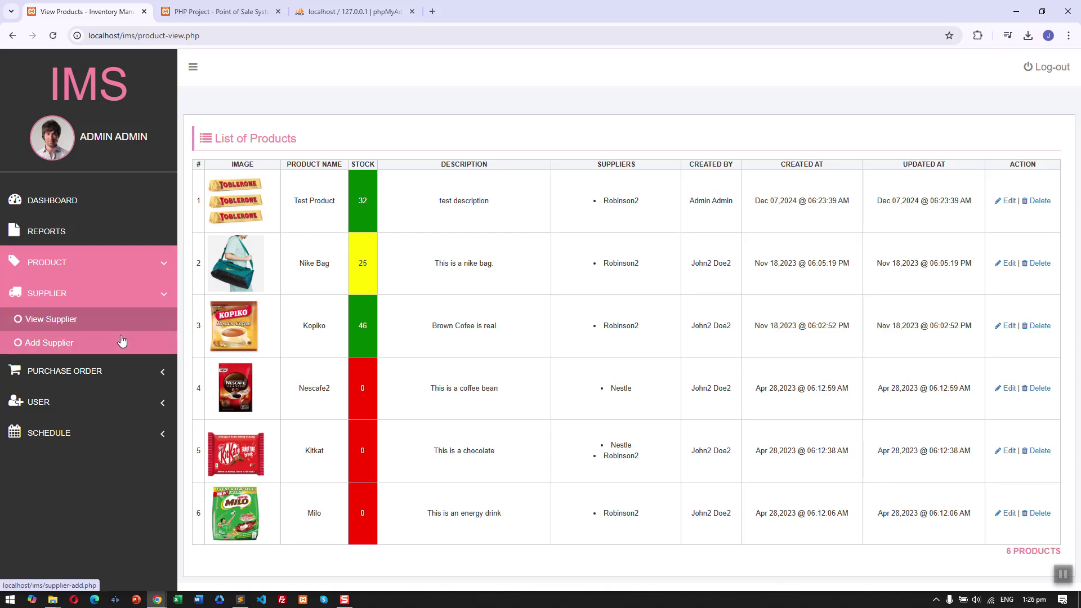
left_click(127, 325)
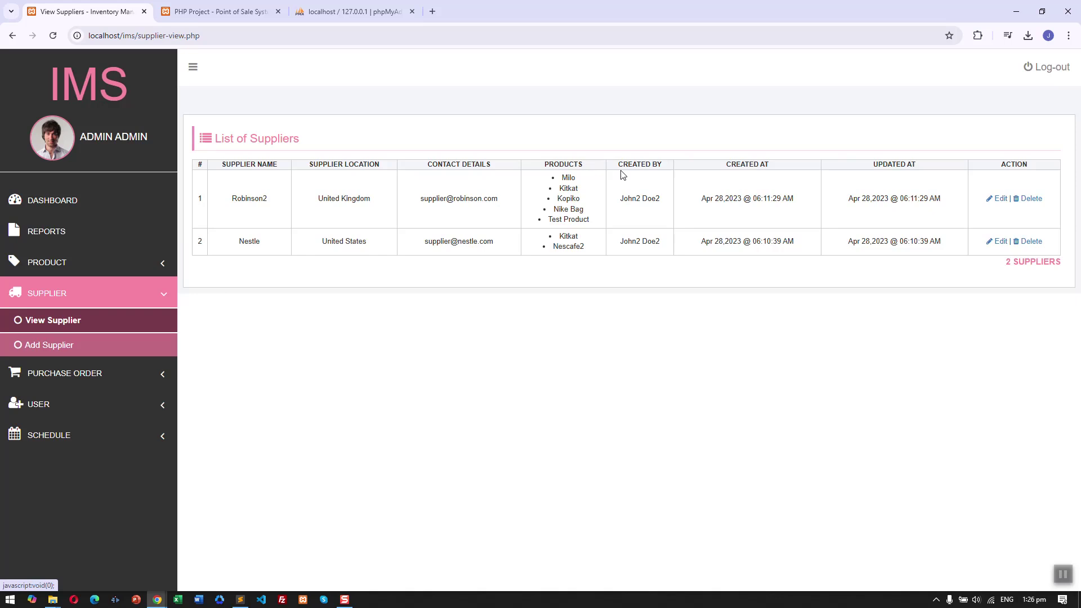
left_click_drag(570, 178, 601, 241)
left_click(602, 241)
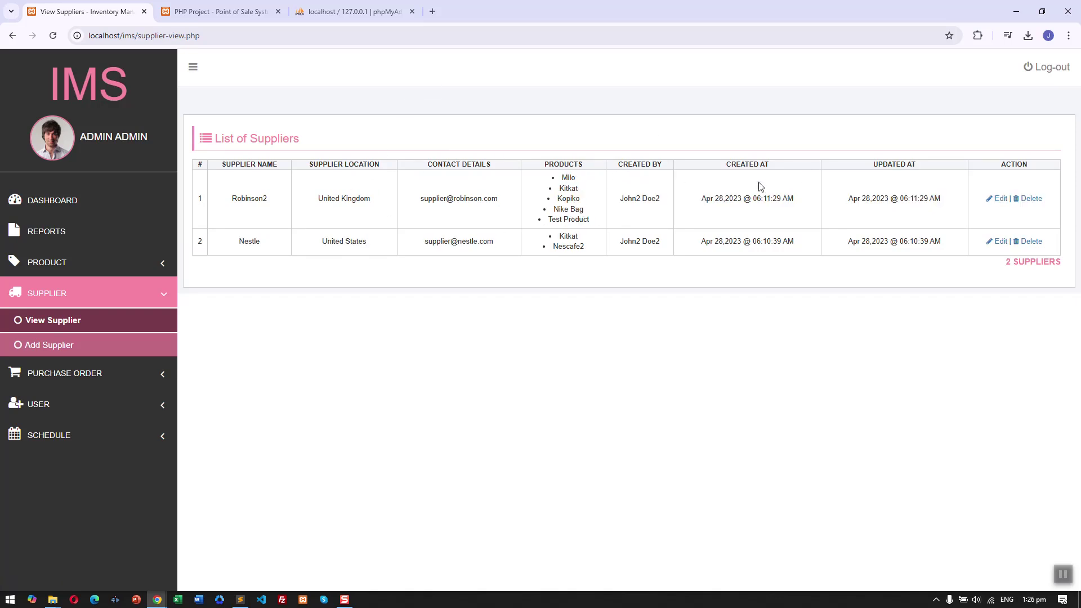
Open Robinson2's Edit form and Delete confirmation, cancelling both without changes.
left_click(998, 202)
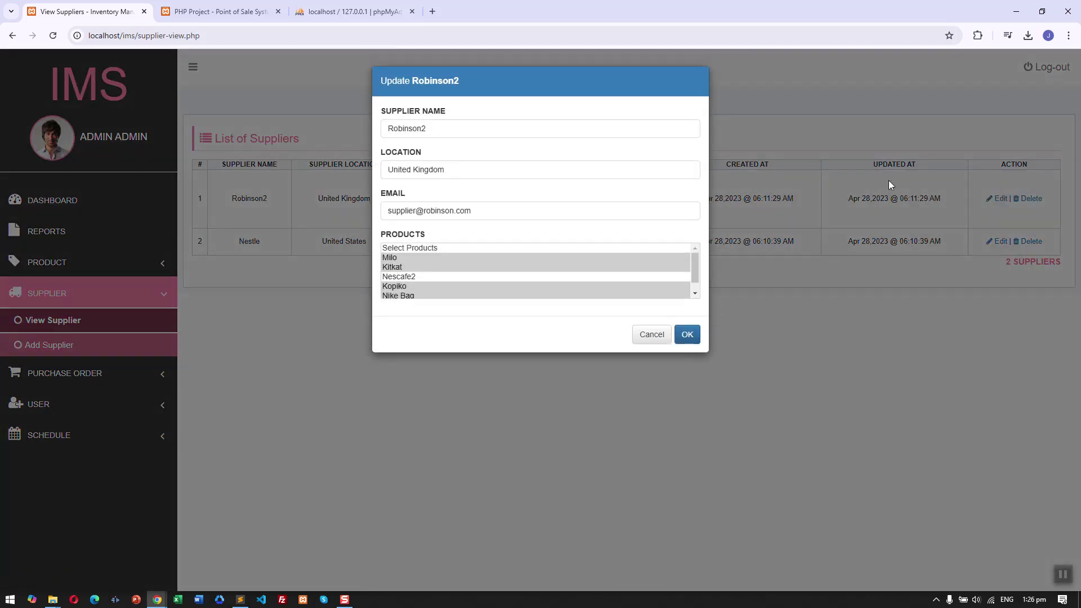
left_click(650, 334)
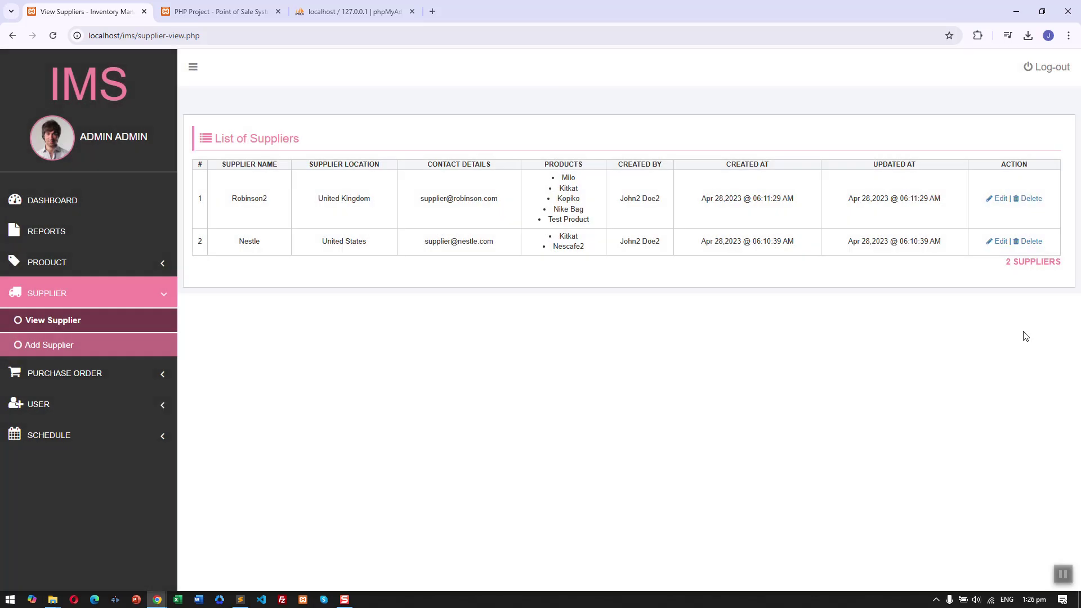
left_click(1033, 200)
left_click(652, 142)
left_click(146, 404)
left_click(145, 331)
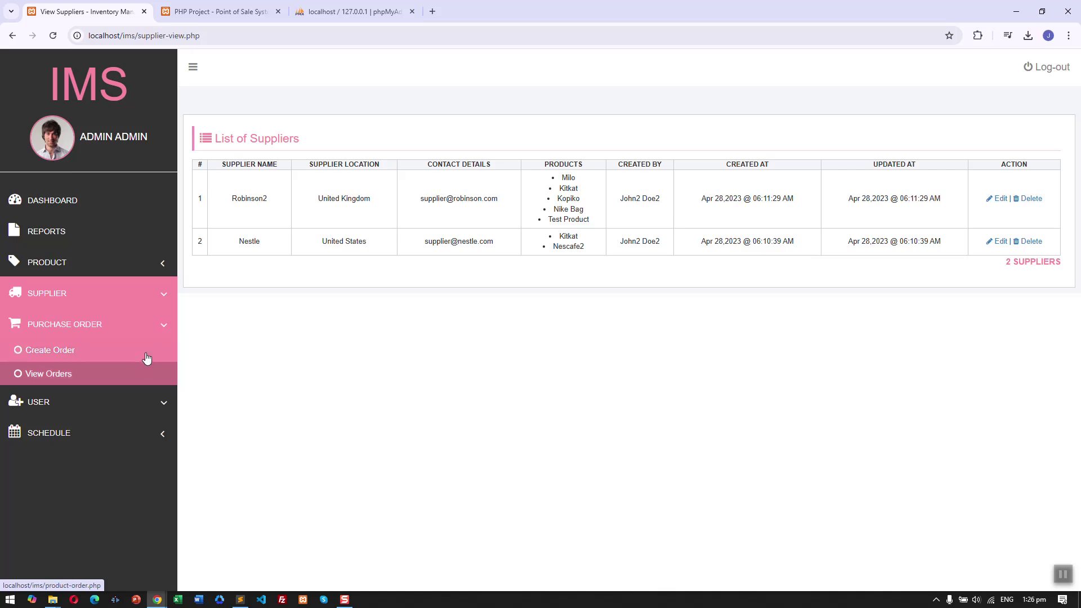
Open Create Order, then the List of Purchase Orders, noting the first batch is complete.
left_click(146, 358)
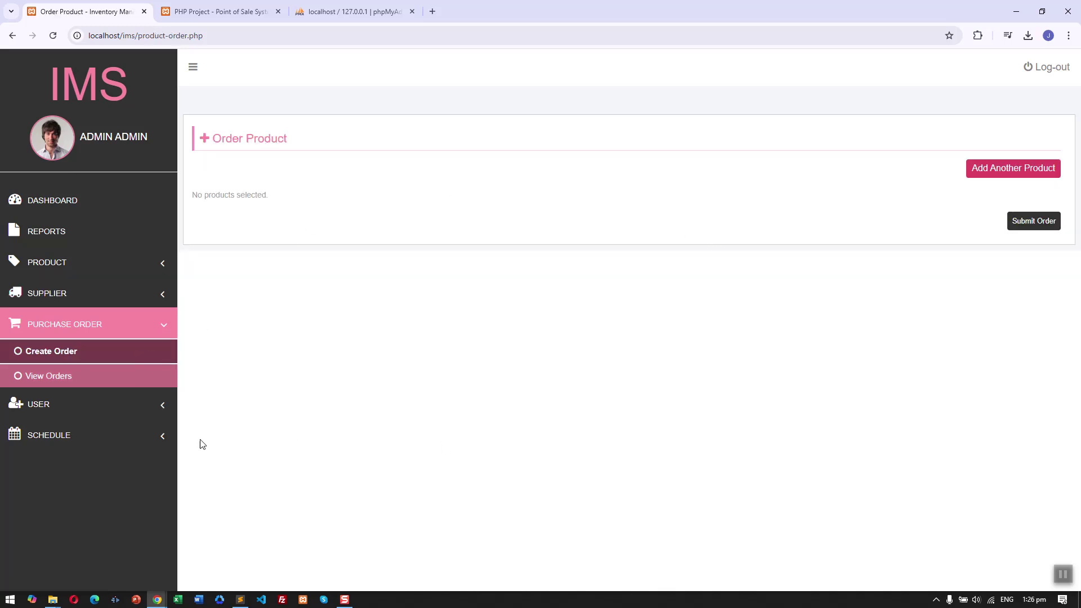
left_click(109, 382)
scroll(573, 280, "down", 10)
scroll(575, 300, "up", 10)
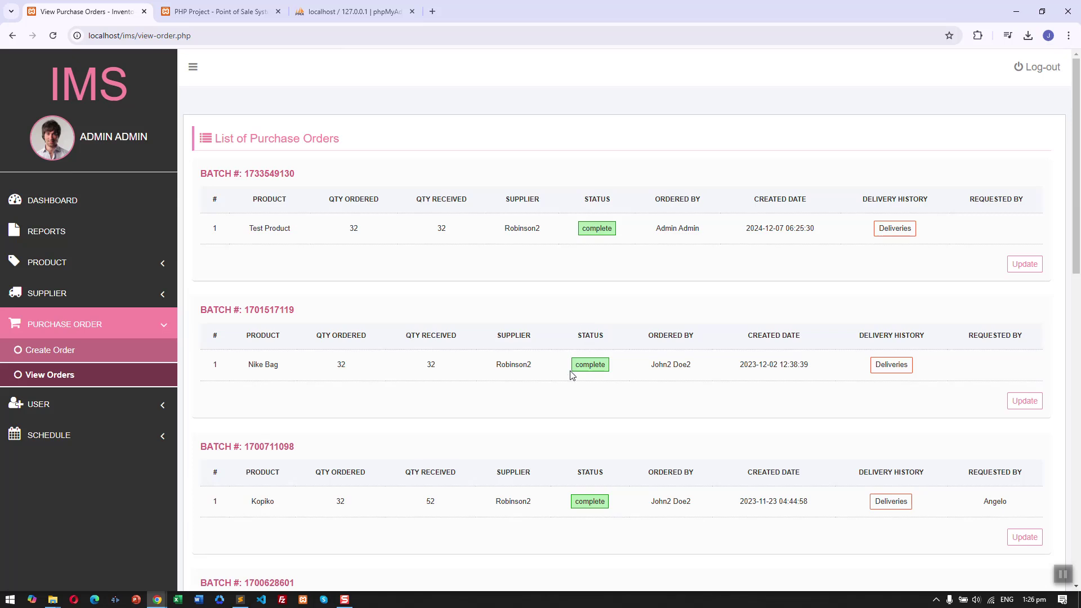
double_click(597, 229)
left_click(587, 253)
left_click(901, 231)
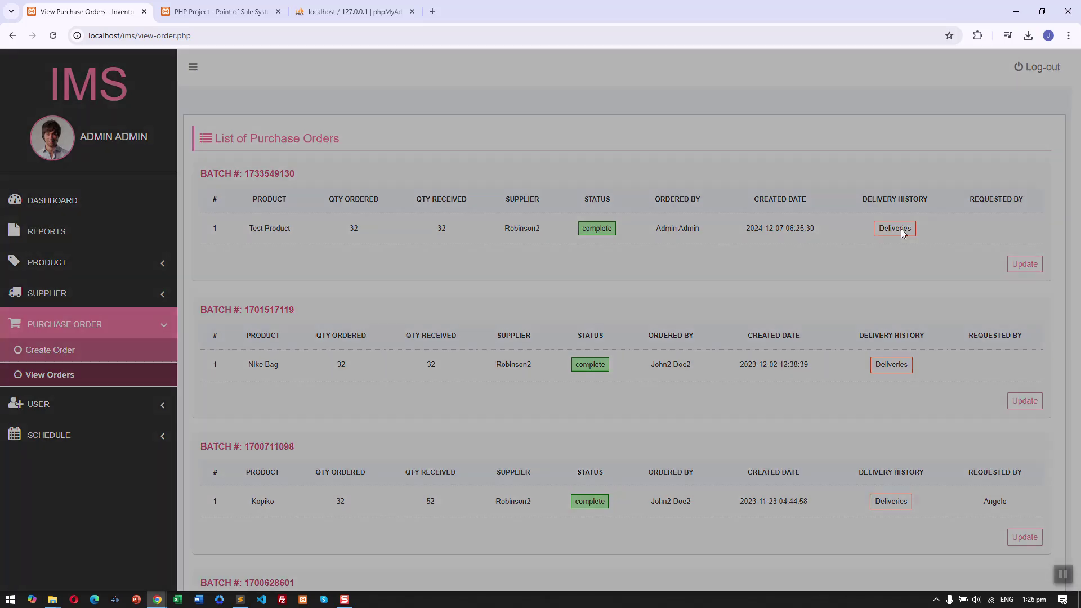
left_click_drag(475, 136, 747, 122)
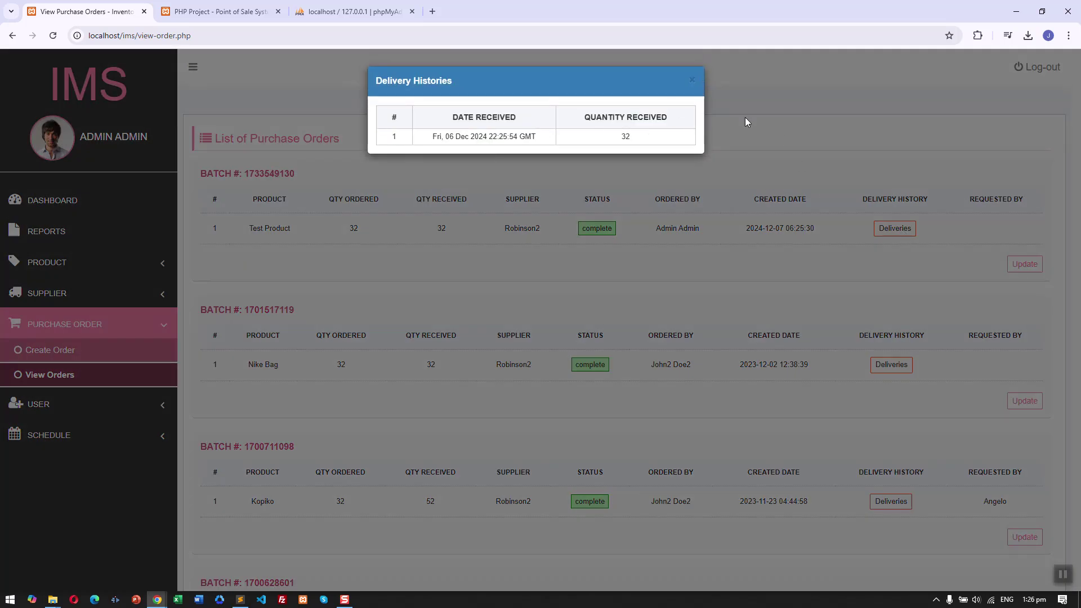
left_click(695, 85)
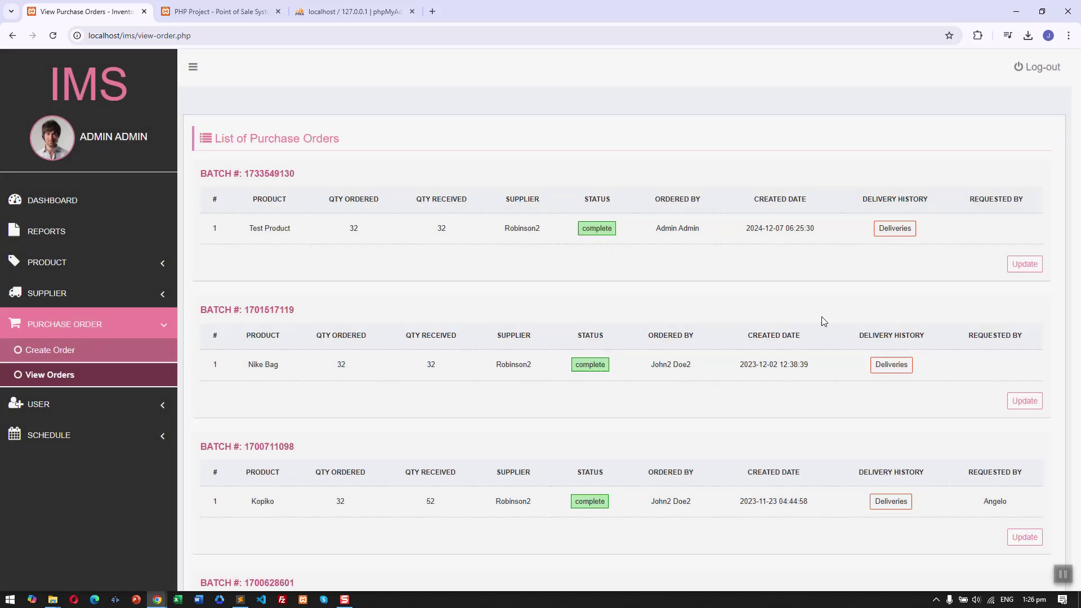
left_click(890, 364)
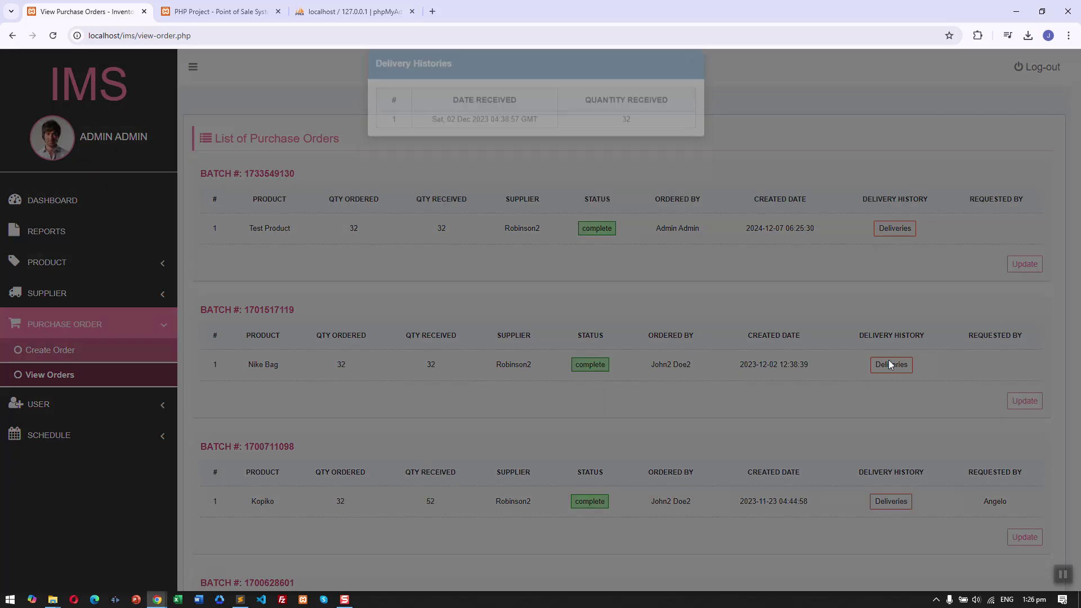
left_click(695, 86)
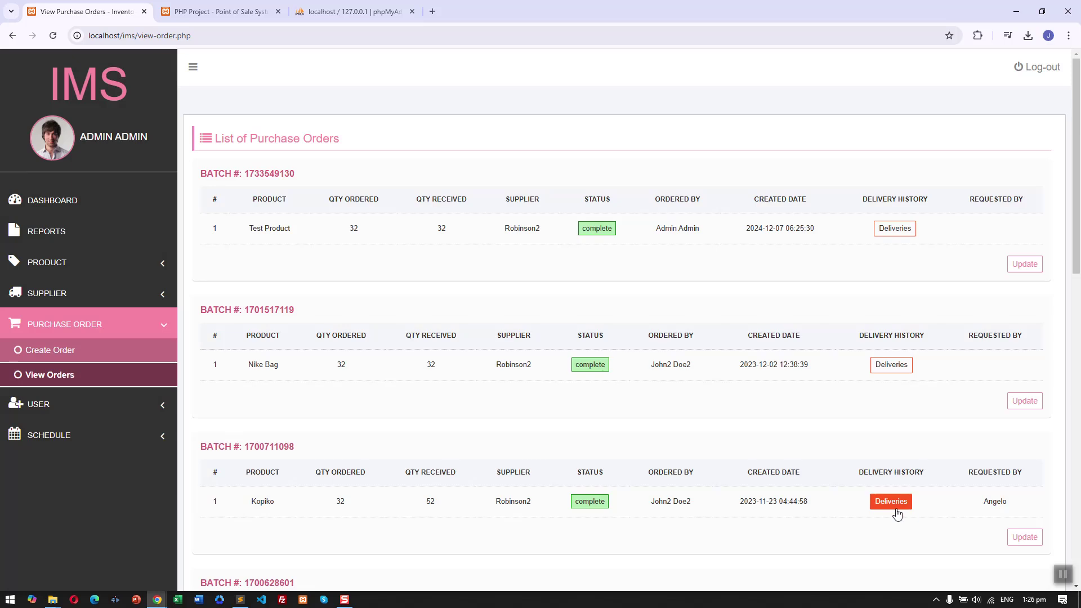
left_click(891, 502)
left_click(692, 81)
left_click(108, 405)
Open the List of Users, cancel deleting the sixth user, then open that user's Edit form.
left_click(137, 381)
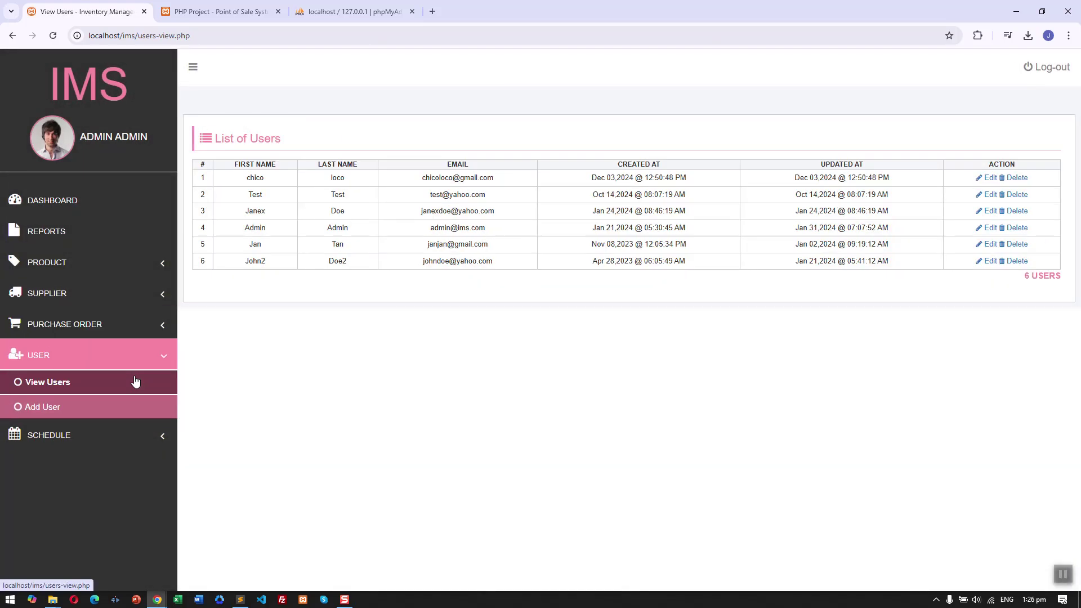
left_click_drag(430, 178, 499, 231)
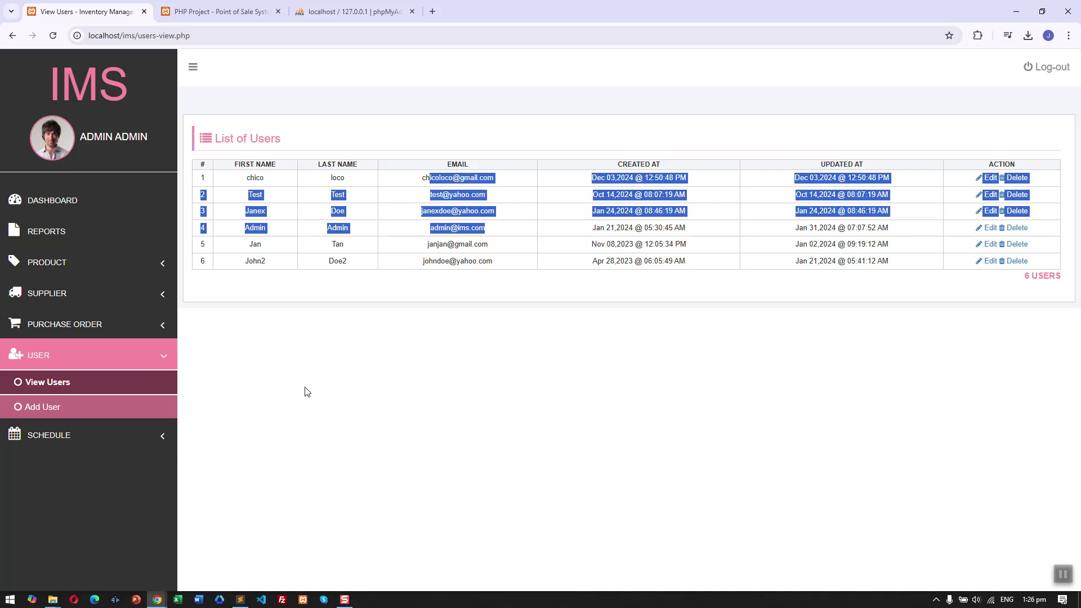
left_click(734, 361)
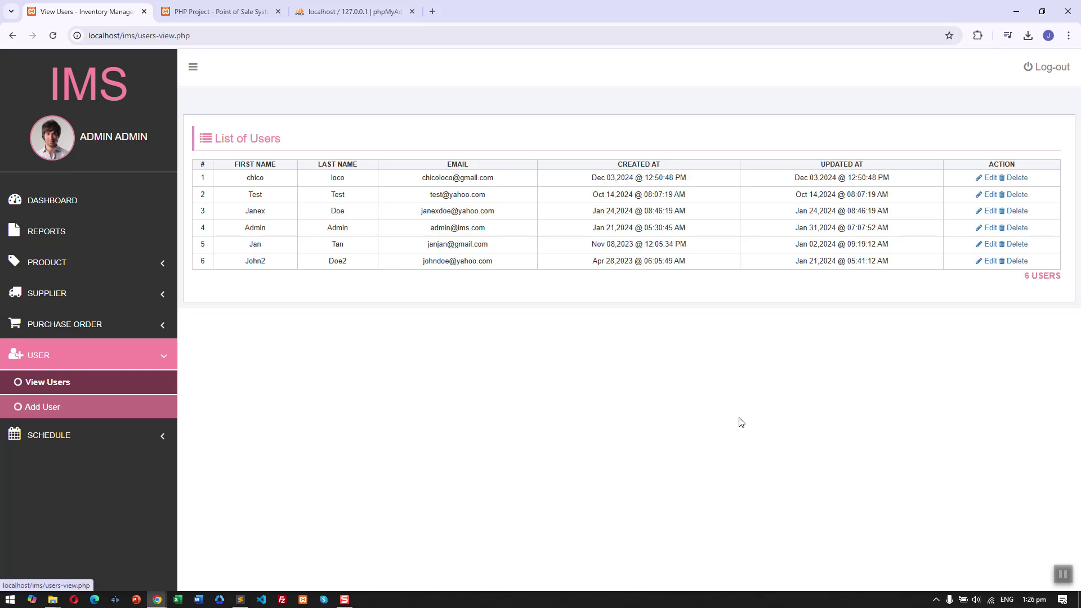
left_click(1018, 260)
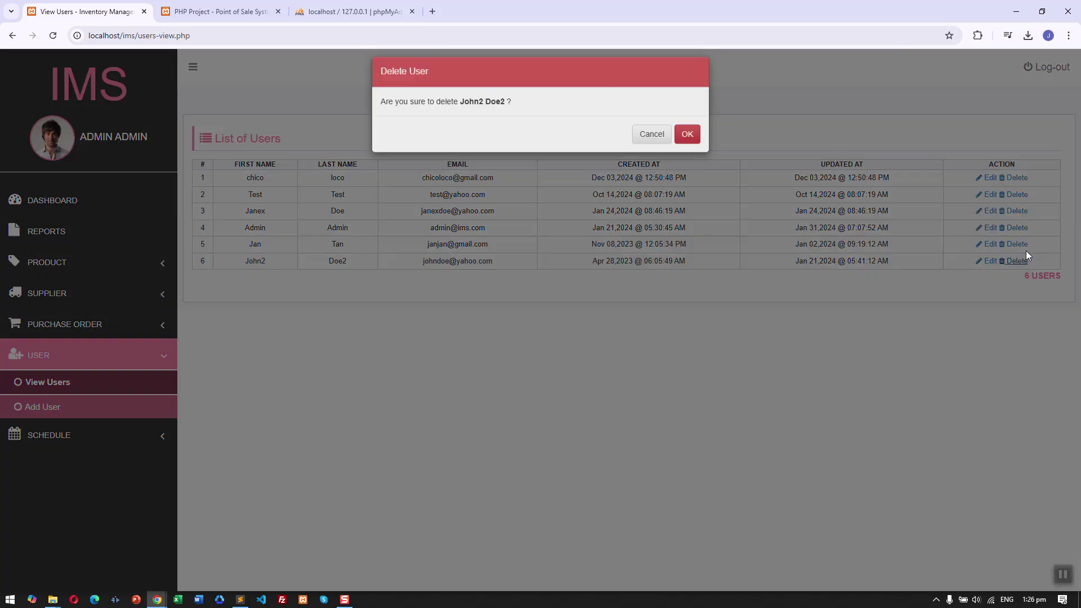
left_click(652, 143)
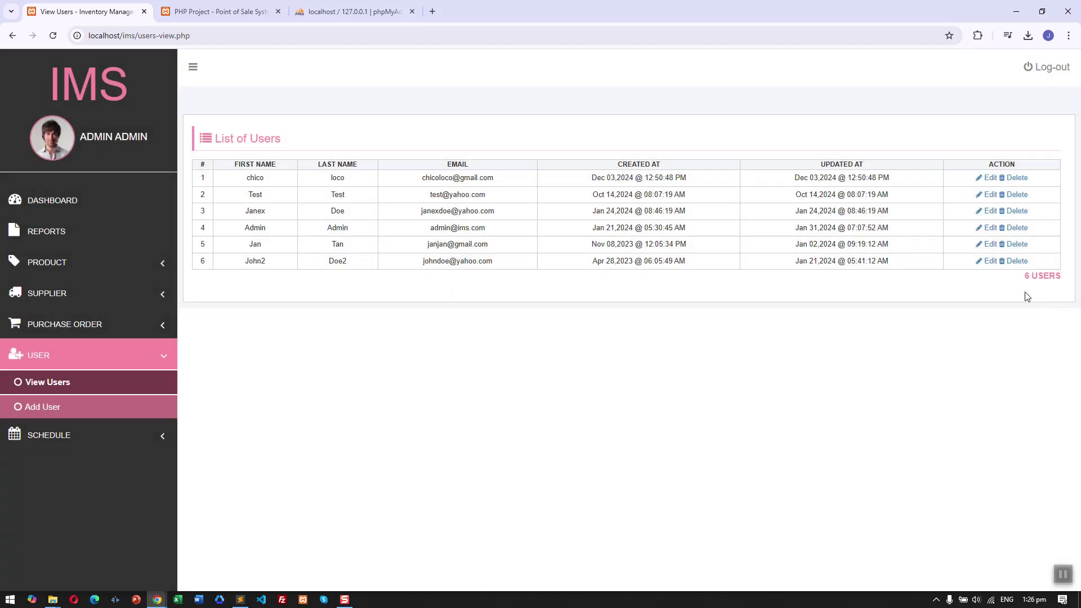
left_click(988, 261)
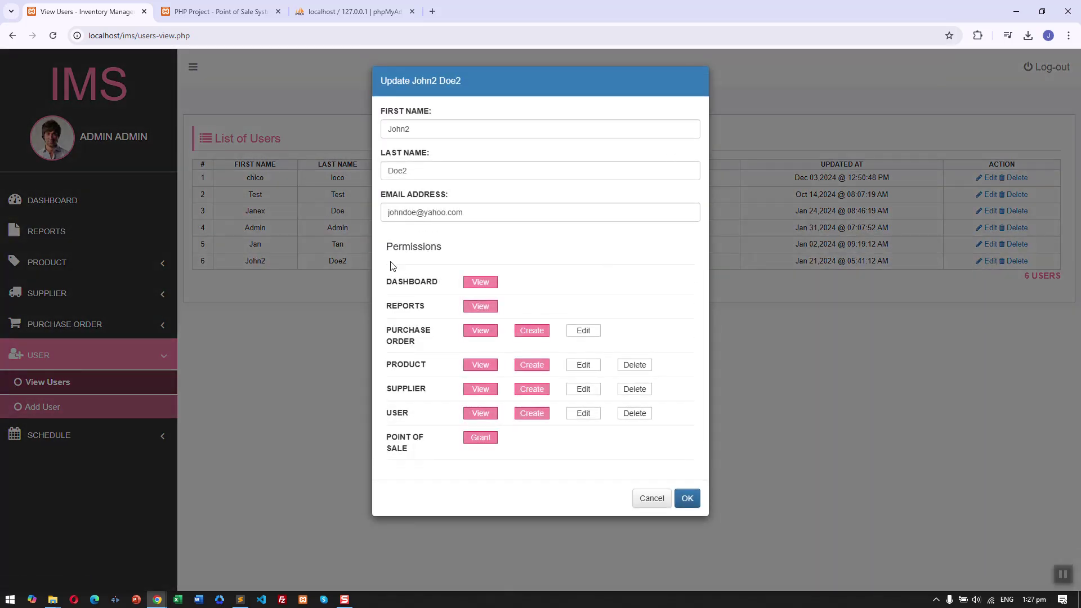
Toggle Edit permission for Purchase Order, Product and Supplier, then cancel the form unsaved.
double_click(407, 248)
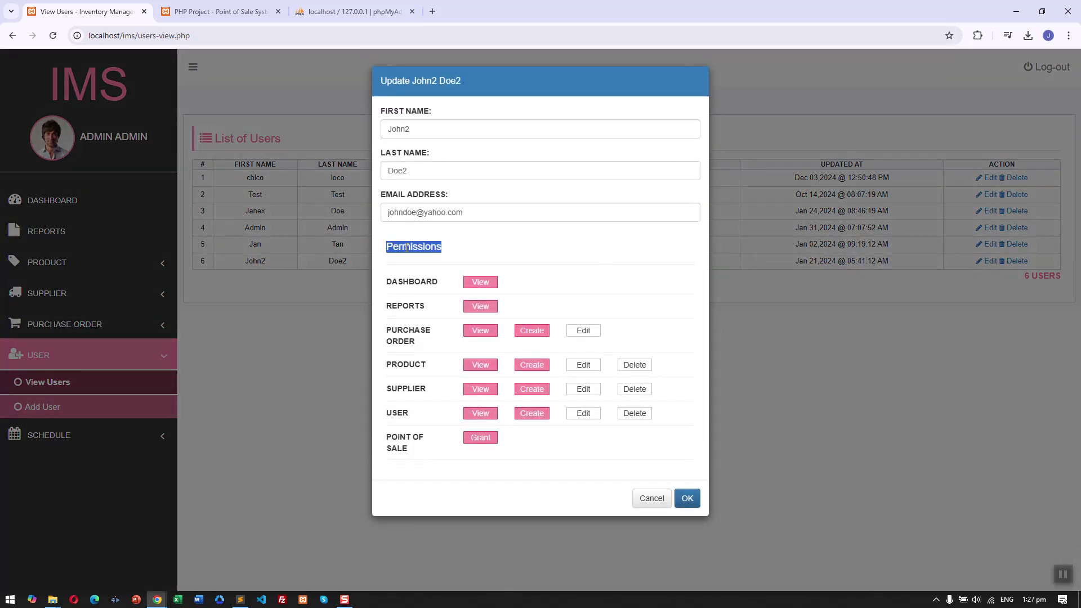
left_click(581, 332)
left_click(586, 366)
left_click(589, 388)
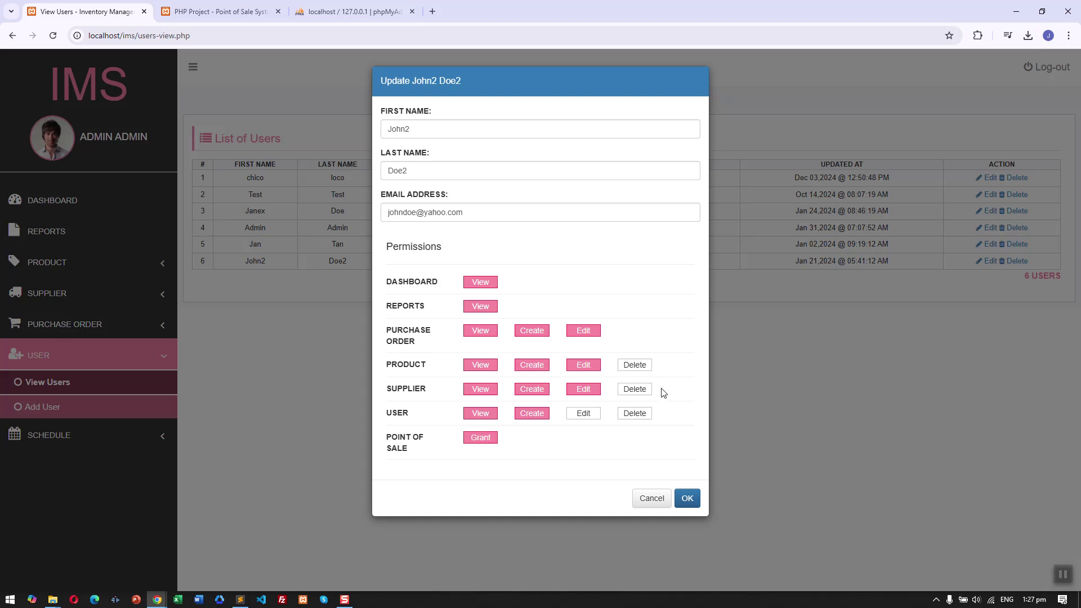
left_click(653, 503)
Open Add User and go through the blank First Name, Last Name, Email and Password fields.
left_click(121, 400)
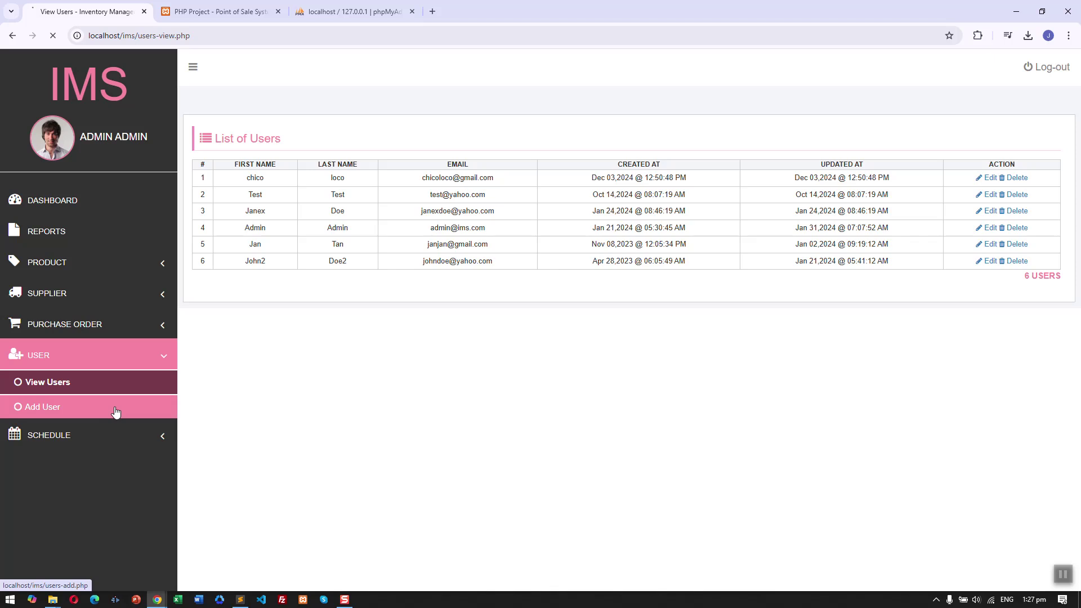
scroll(315, 203, "down", 1)
left_click(327, 170)
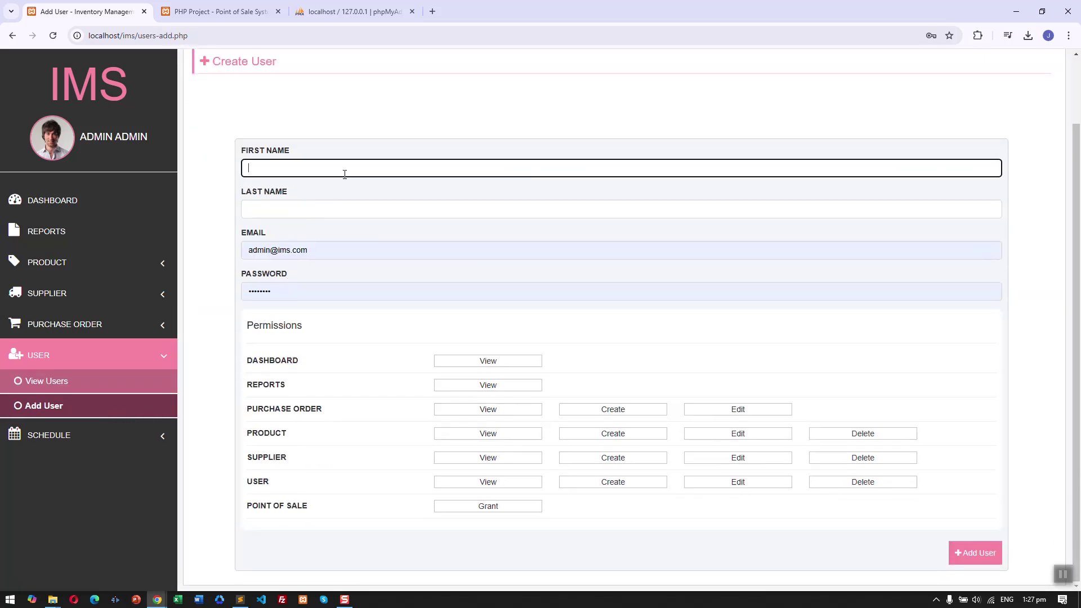
left_click(345, 209)
left_click(352, 250)
left_click(501, 293)
left_click(564, 349)
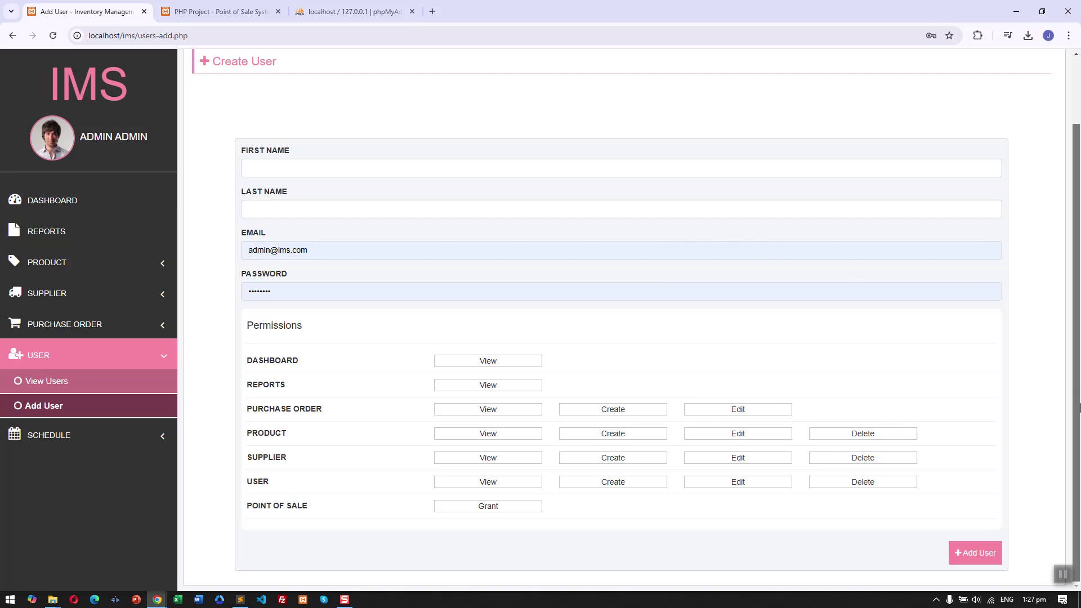
scroll(1070, 307, "up", 2)
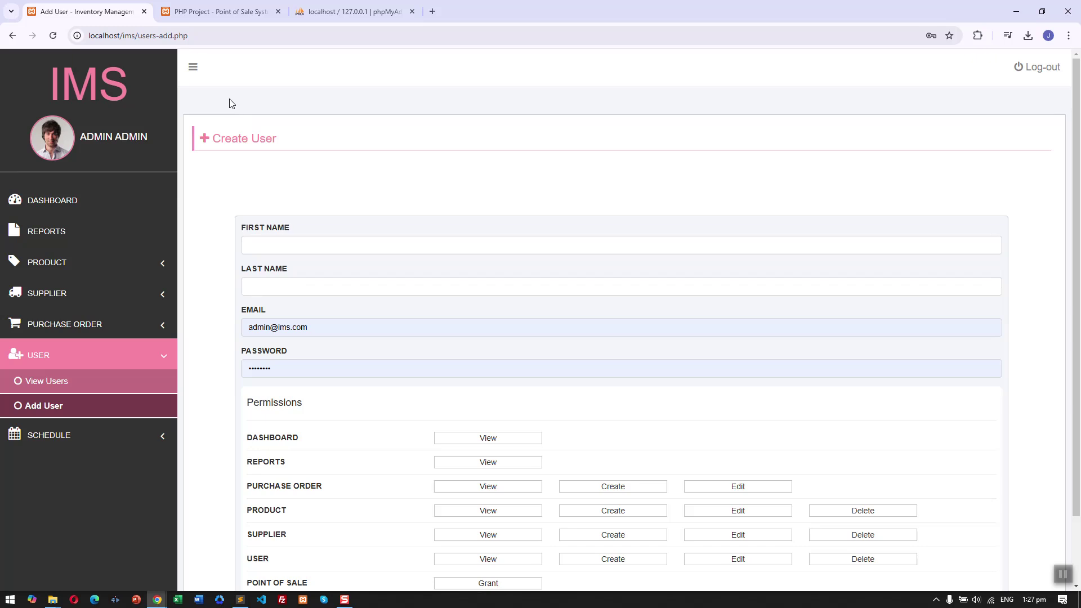
Reload the Point of Sale page, cancel adding Test Product, and search products for 'test'.
left_click(236, 15)
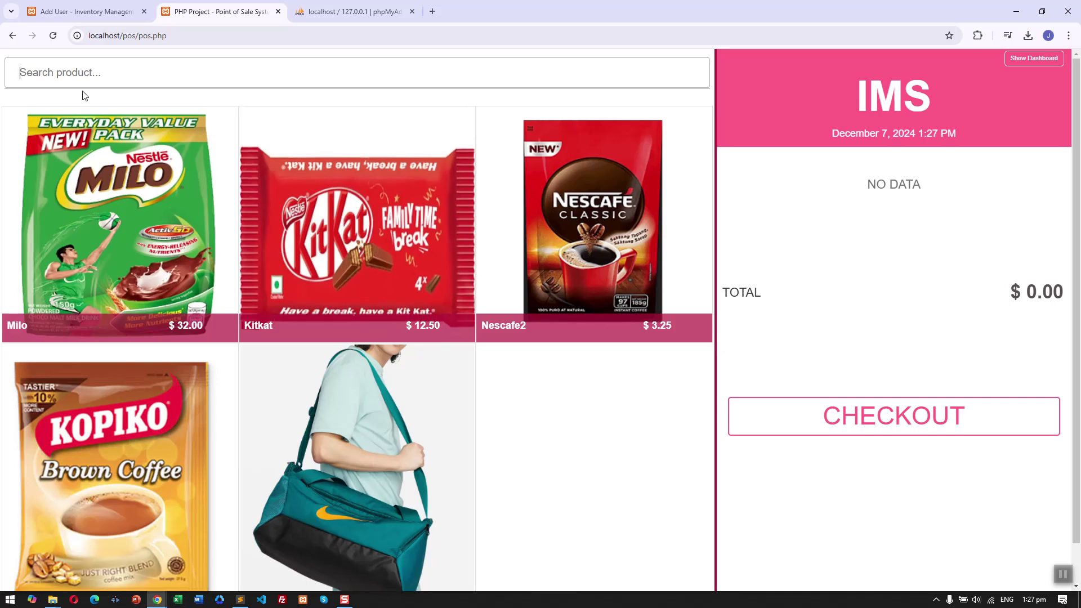
left_click(54, 36)
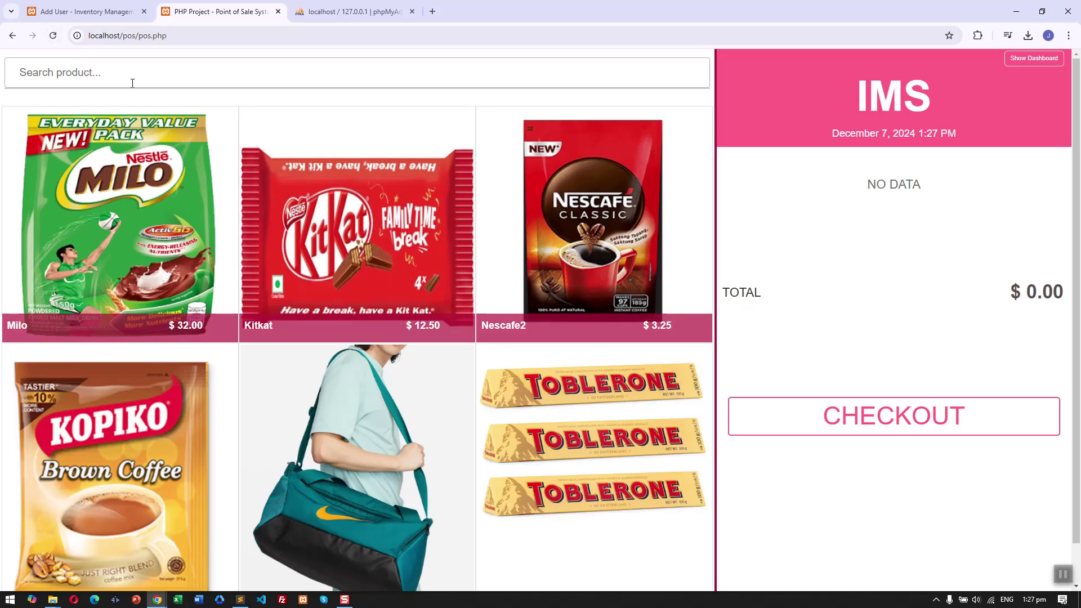
scroll(294, 89, "down", 1)
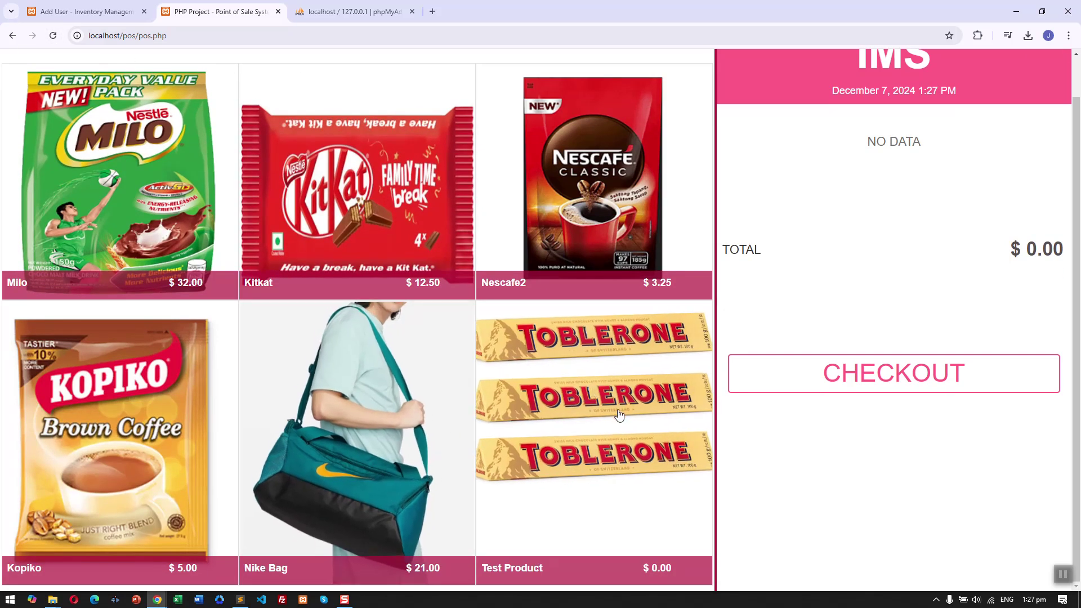
left_click(649, 437)
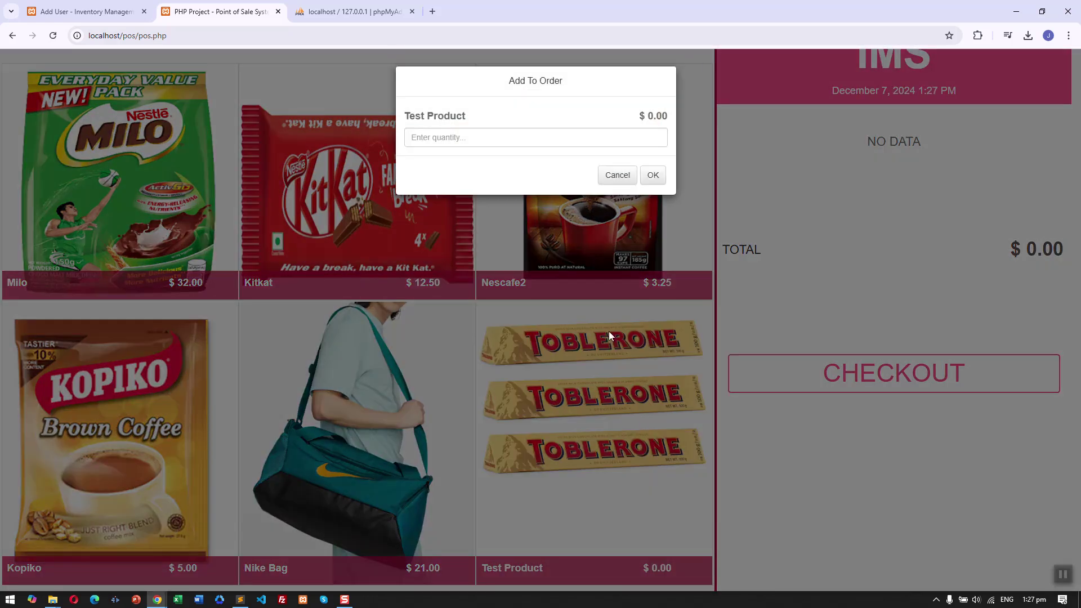
left_click(617, 171)
scroll(599, 439, "up", 1)
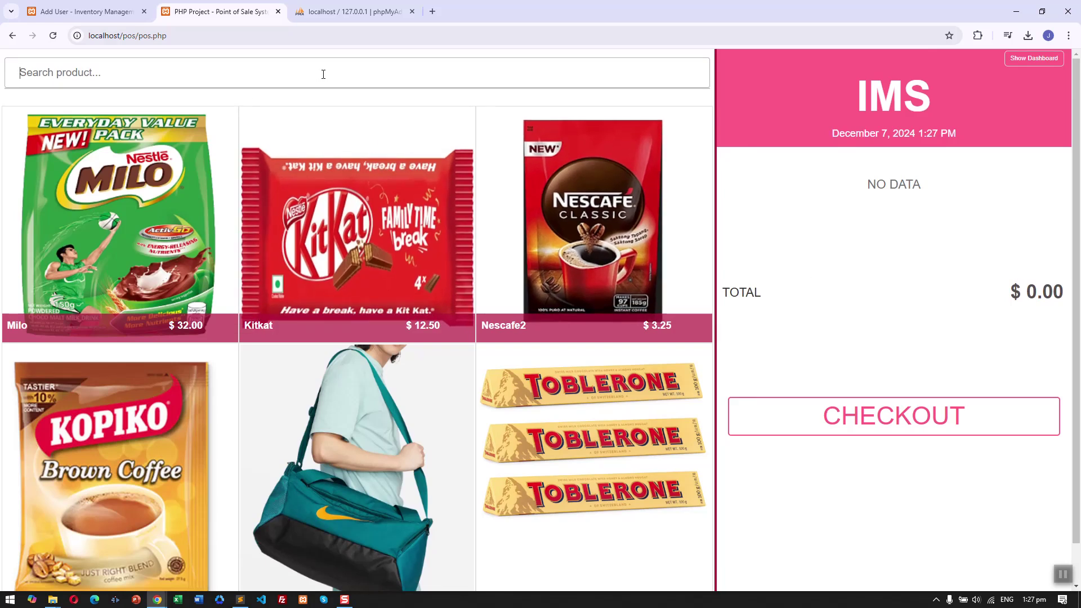
type("test")
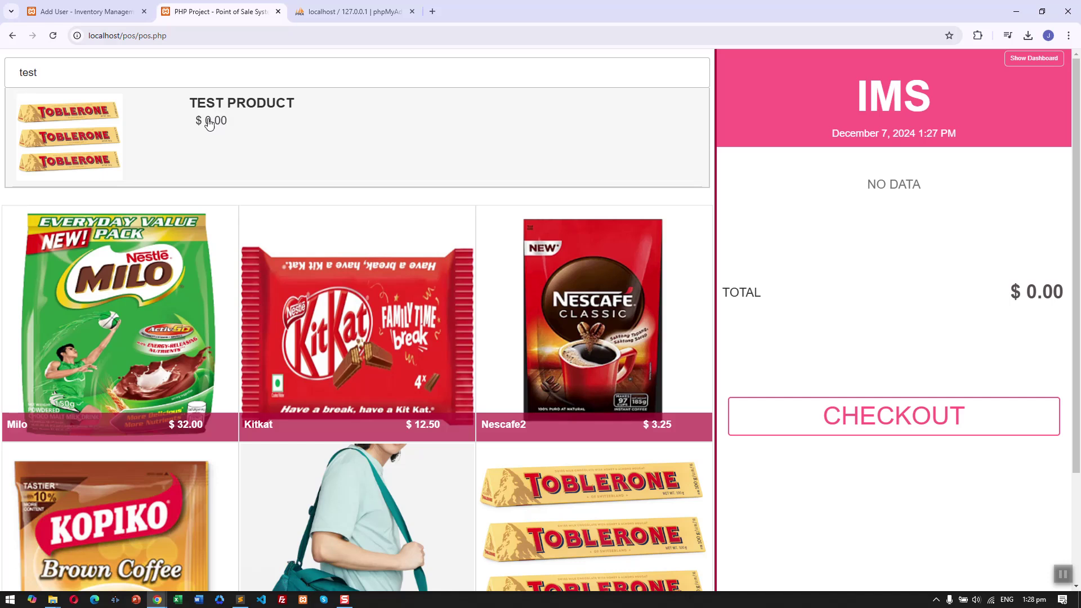
On the product list, open and cancel Test Product's Edit form, then visit Add Product and return.
key("ctrl+shift+Tab")
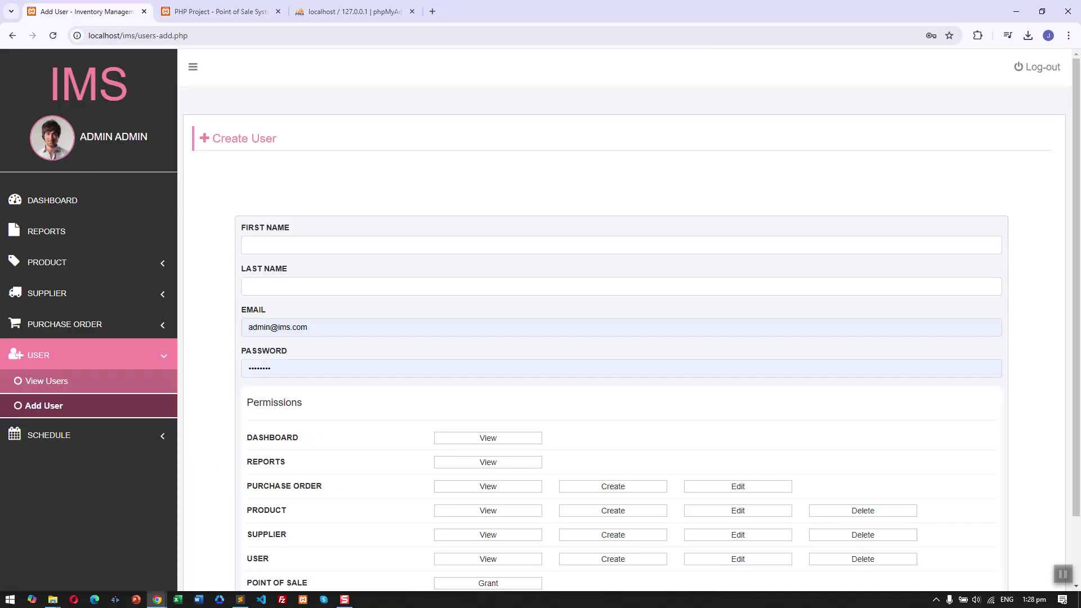
key("ctrl+shift+Tab")
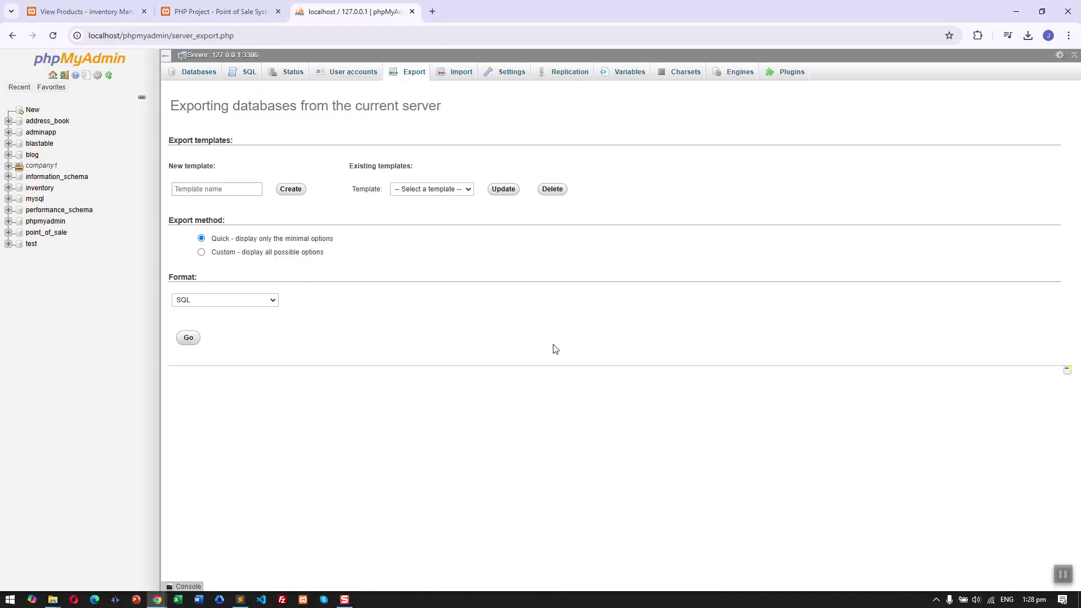
key("ctrl+Tab")
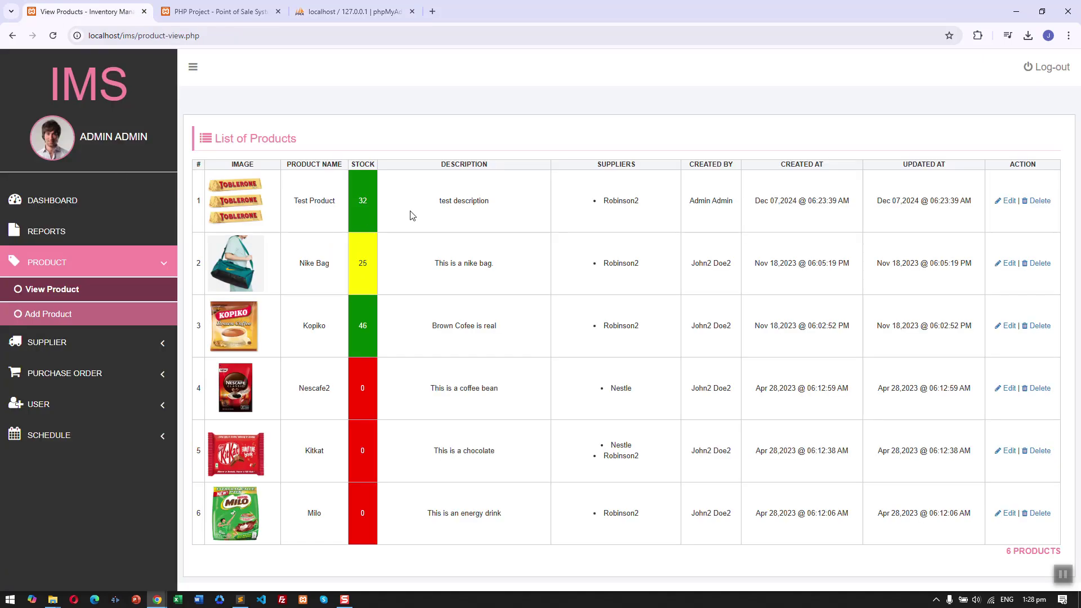
left_click(1009, 201)
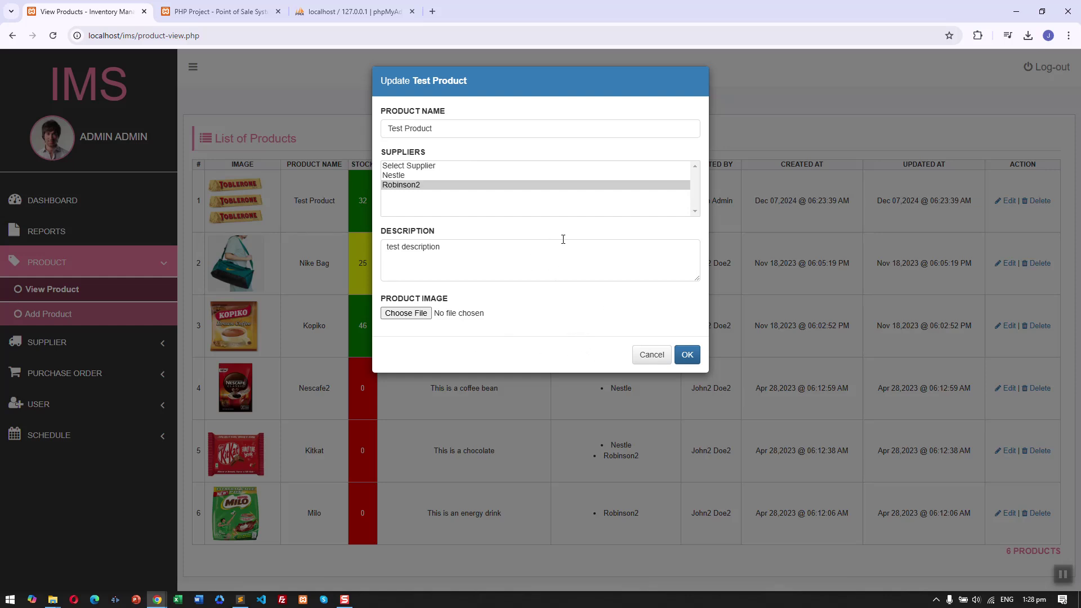
left_click(651, 358)
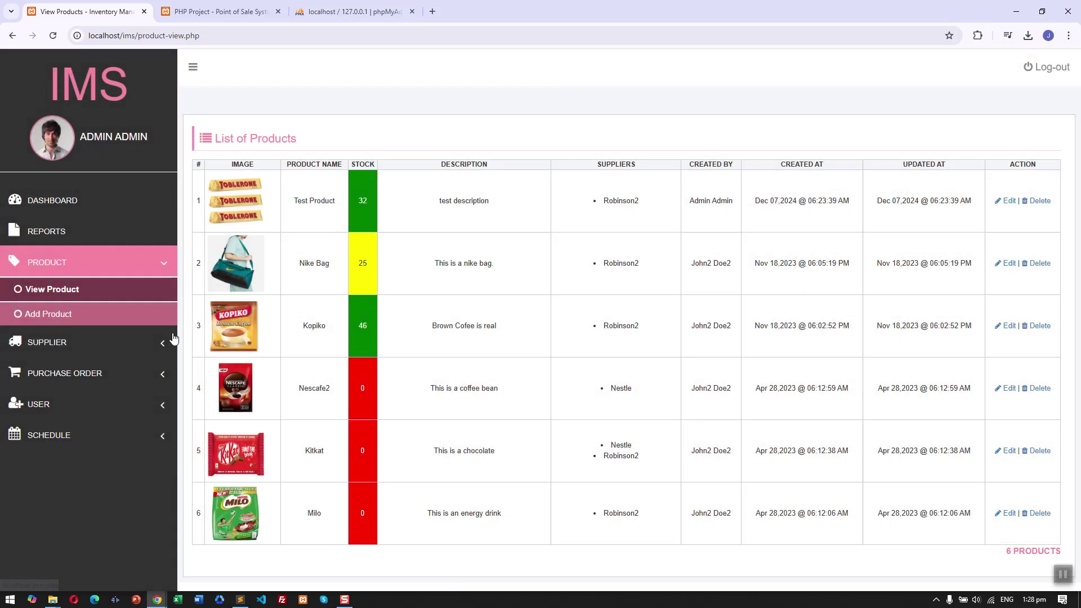
left_click(132, 316)
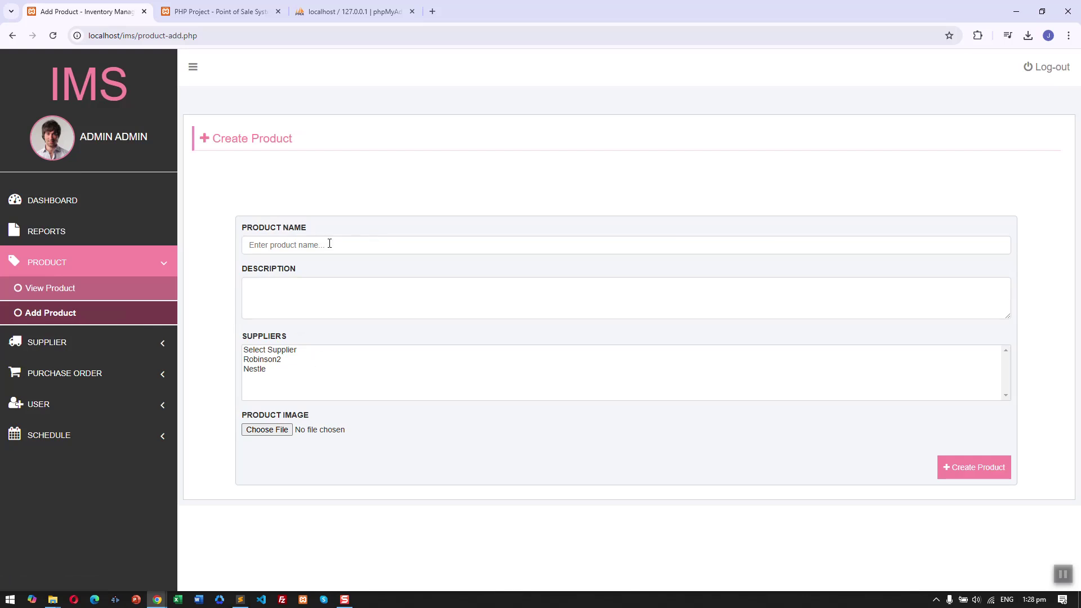
left_click(121, 286)
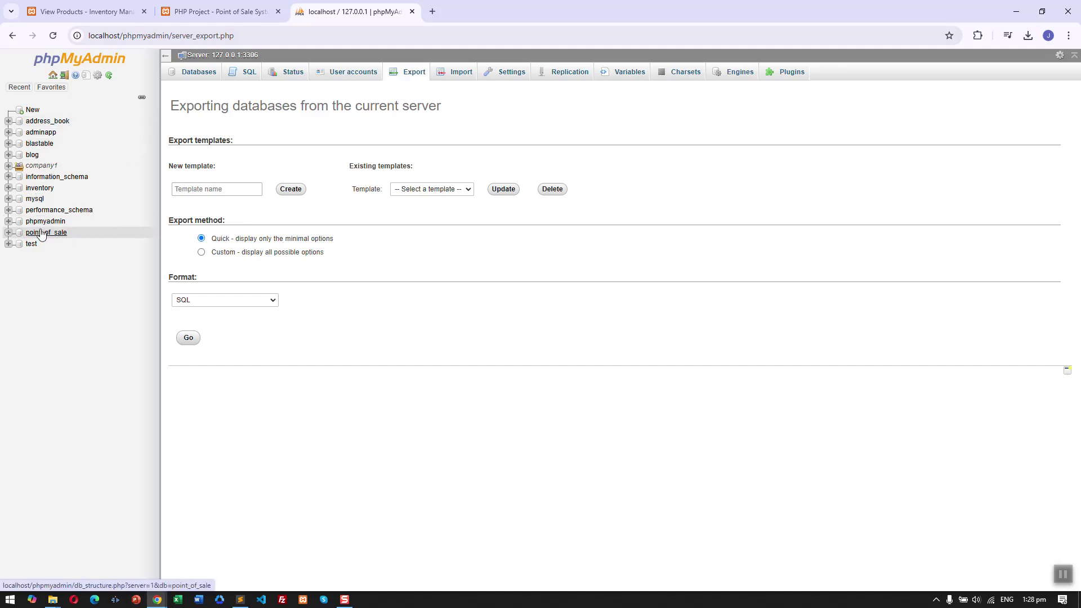
In phpMyAdmin, browse the inventory products table and set Test Product's price to 2.35.
left_click(195, 12)
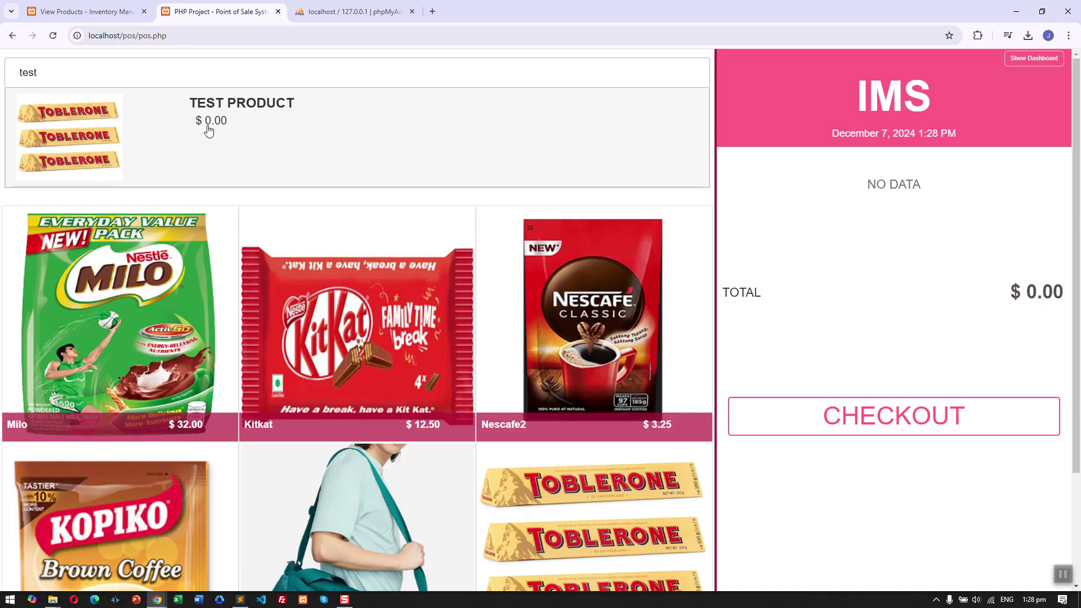
left_click(349, 11)
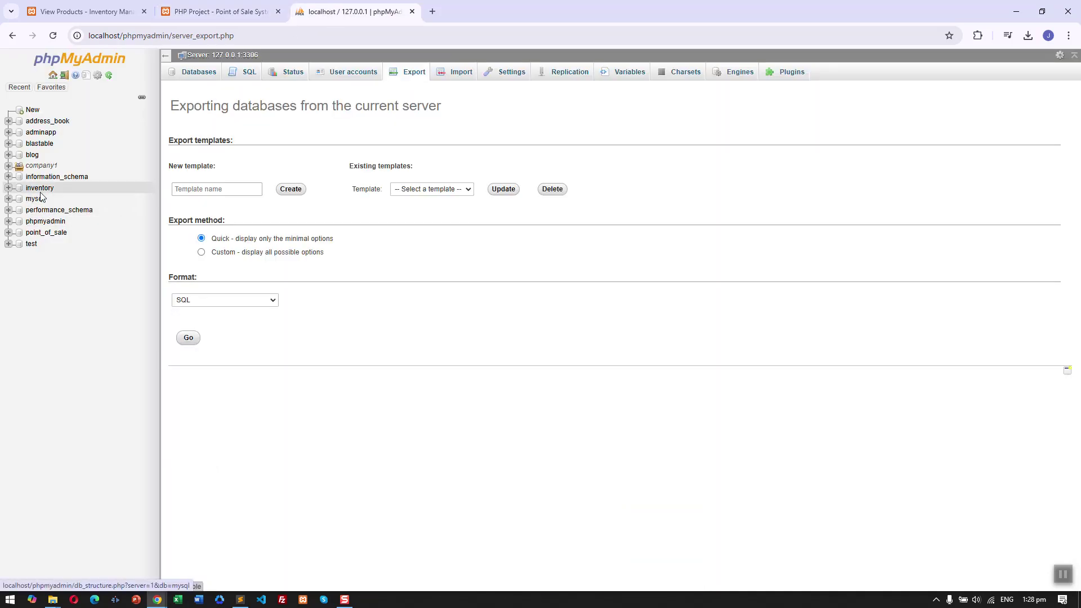
left_click(8, 188)
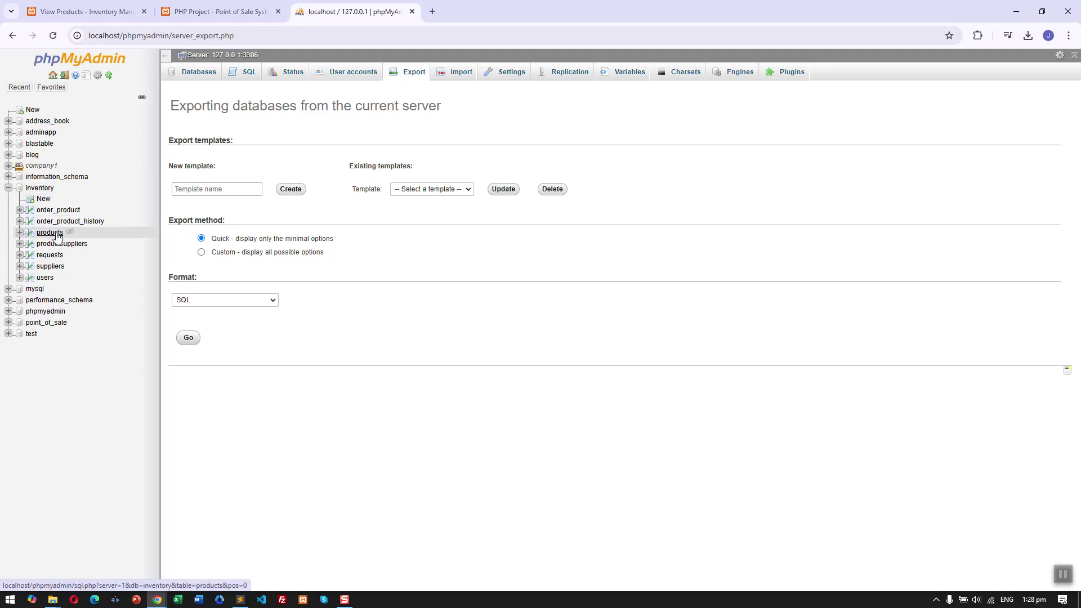
left_click(56, 233)
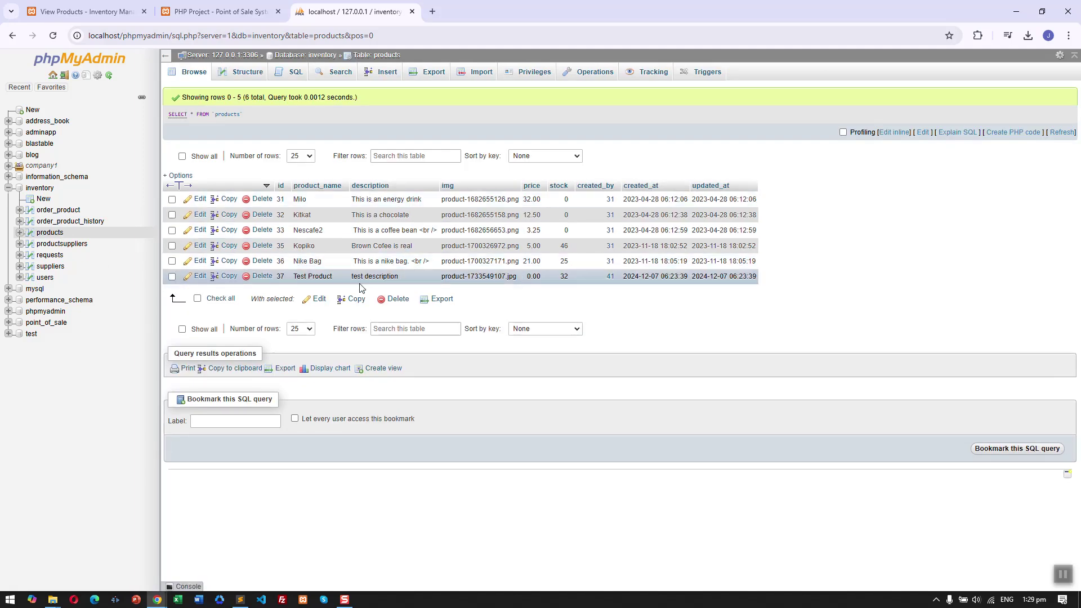
double_click(533, 277)
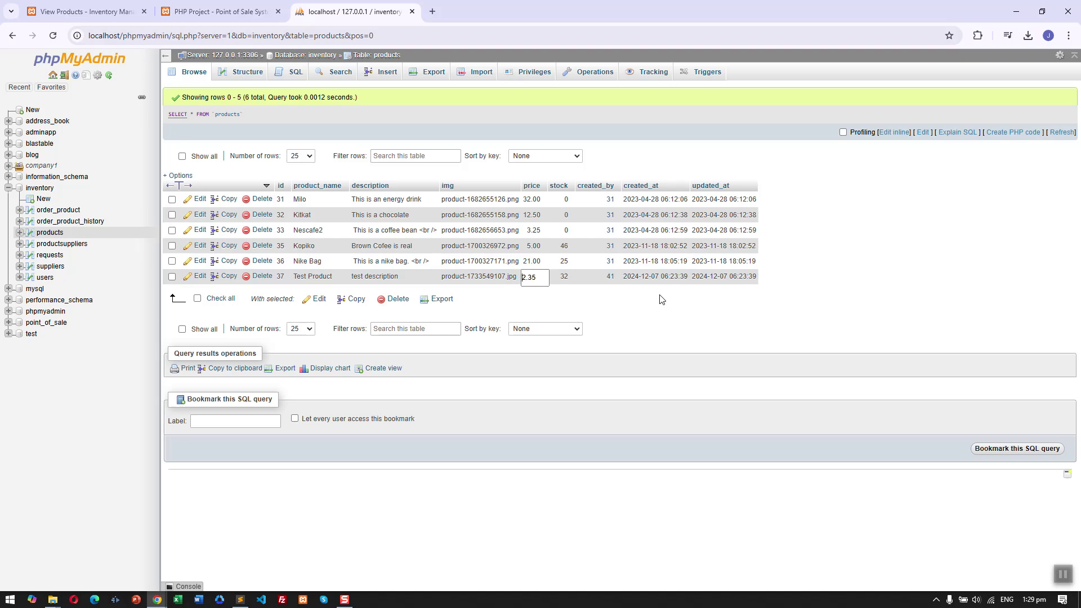
key("Return")
Reload the Point of Sale page to pick up the new price and search 'tes'.
left_click(220, 11)
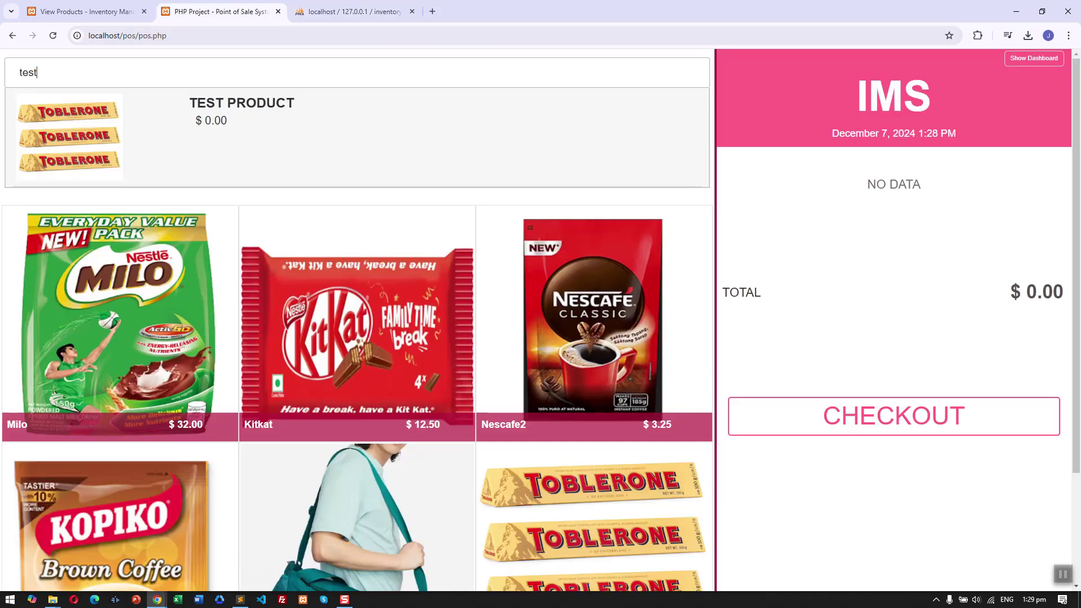
left_click(53, 35)
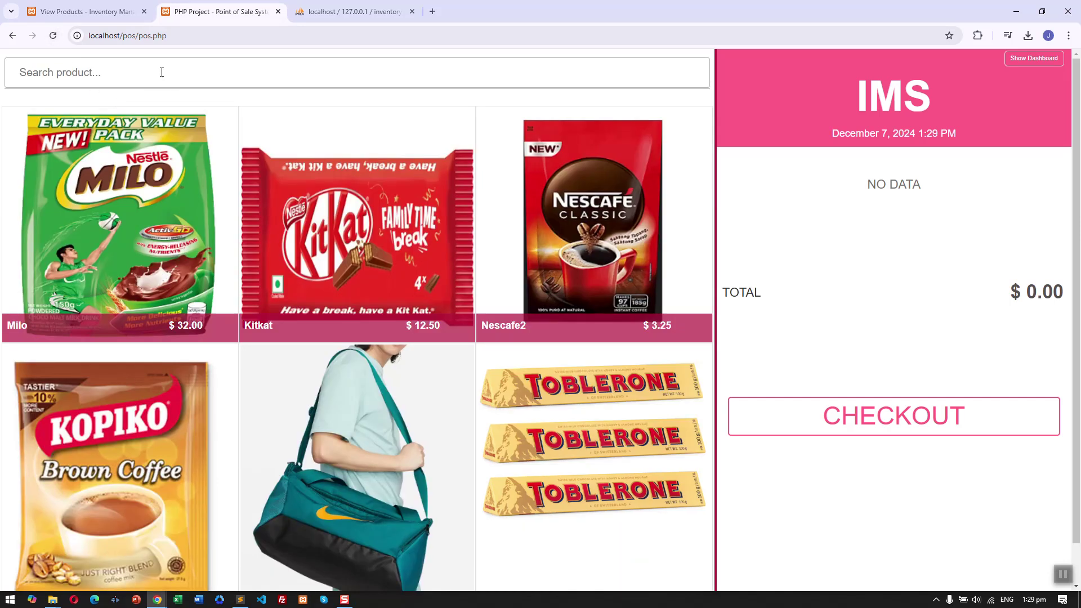
type("test")
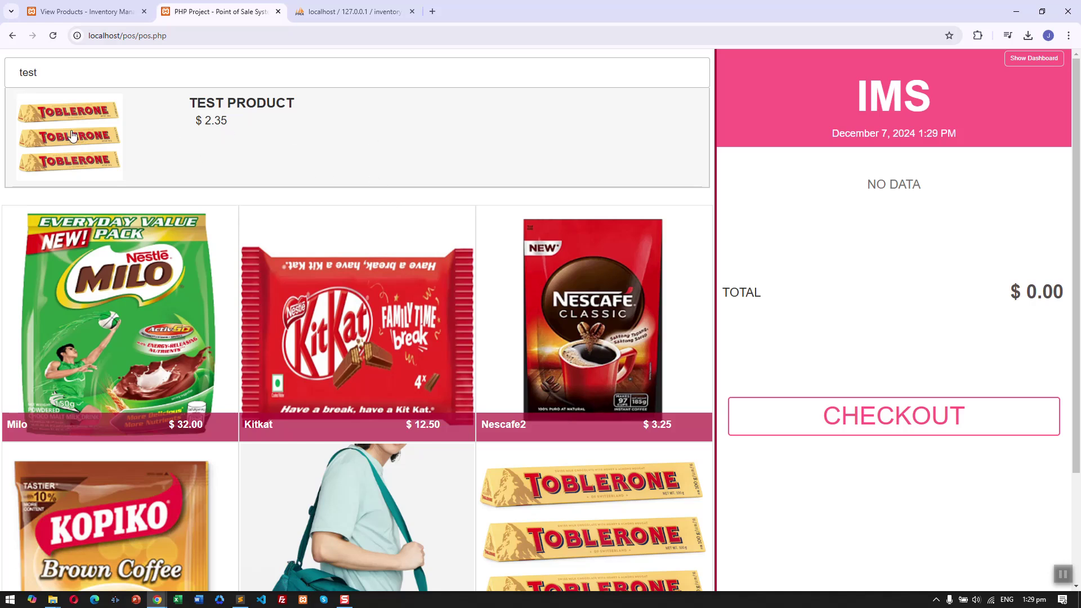
Try ordering 78 Test Product, then check its stock of 32 in the product list.
left_click(533, 130)
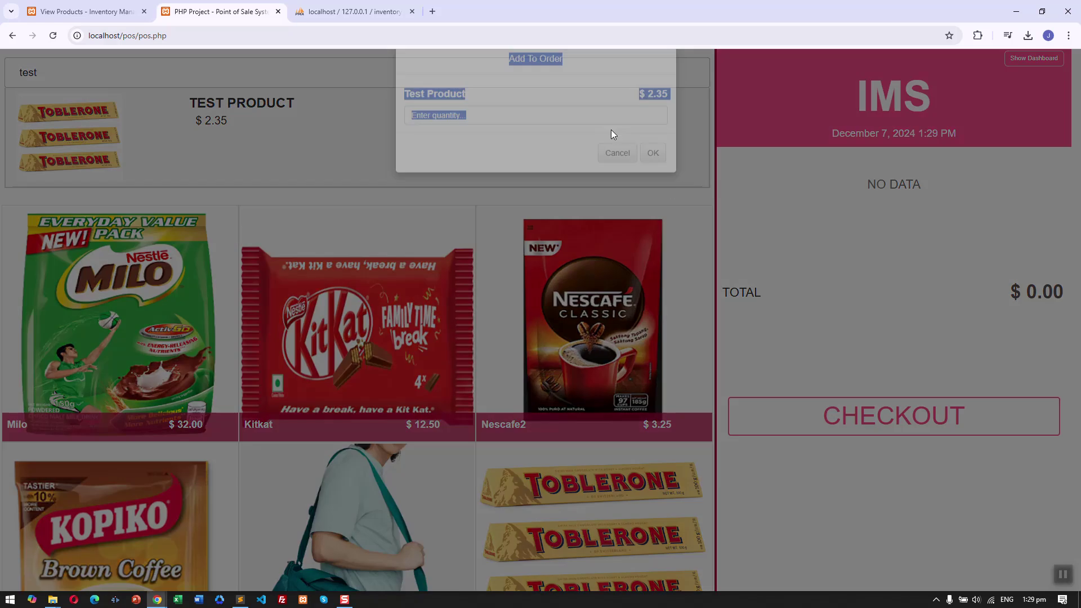
left_click(604, 101)
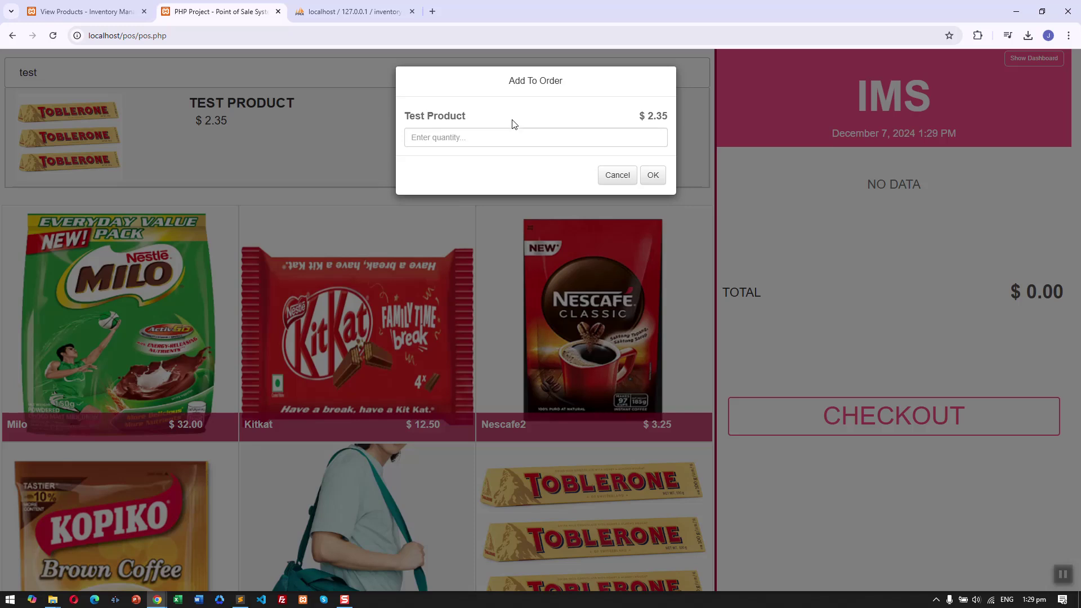
left_click(521, 134)
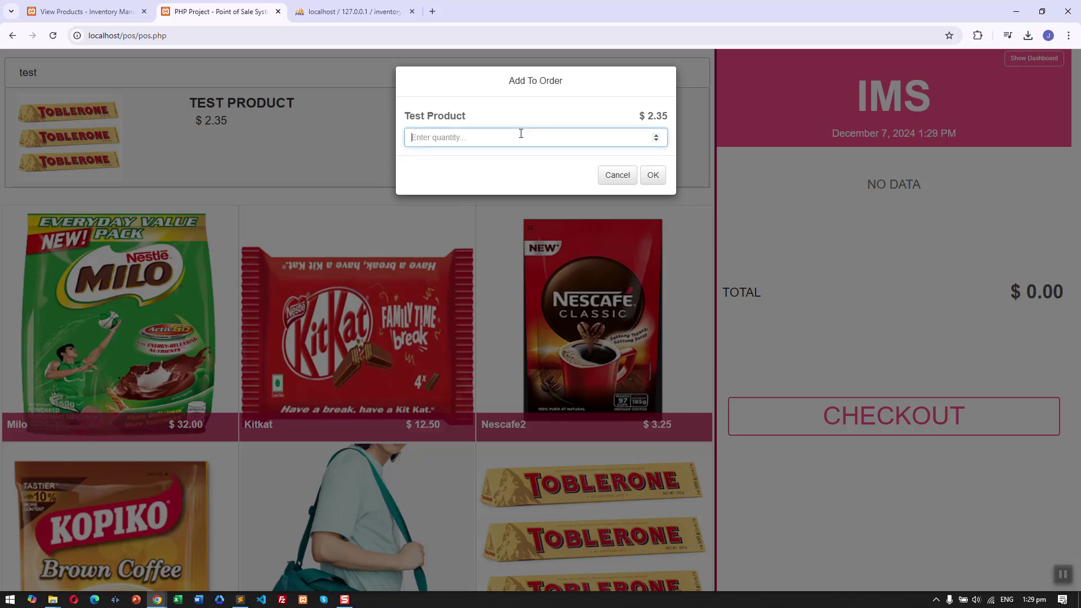
type("78")
left_click(653, 175)
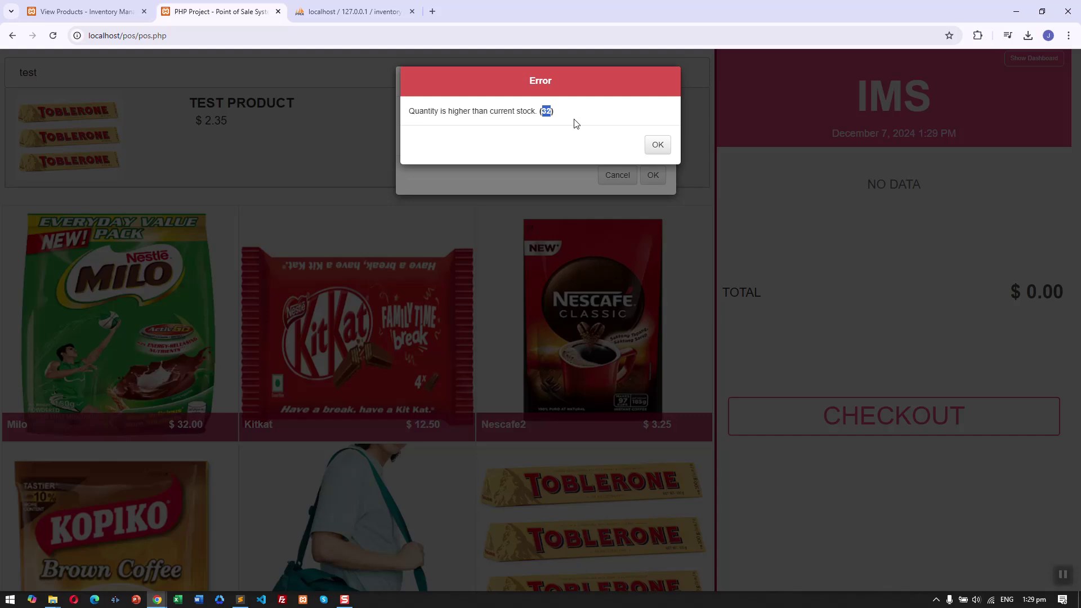
left_click(114, 15)
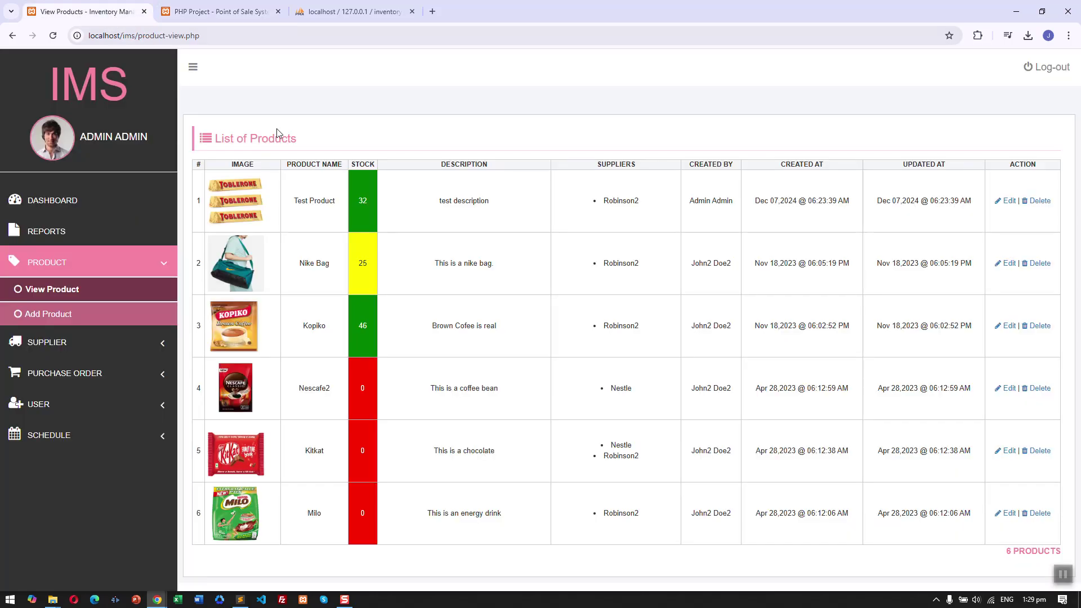
left_click(202, 11)
Dismiss the stock error and add 15 Test Product to the order.
left_click(658, 144)
left_click(552, 137)
type("78")
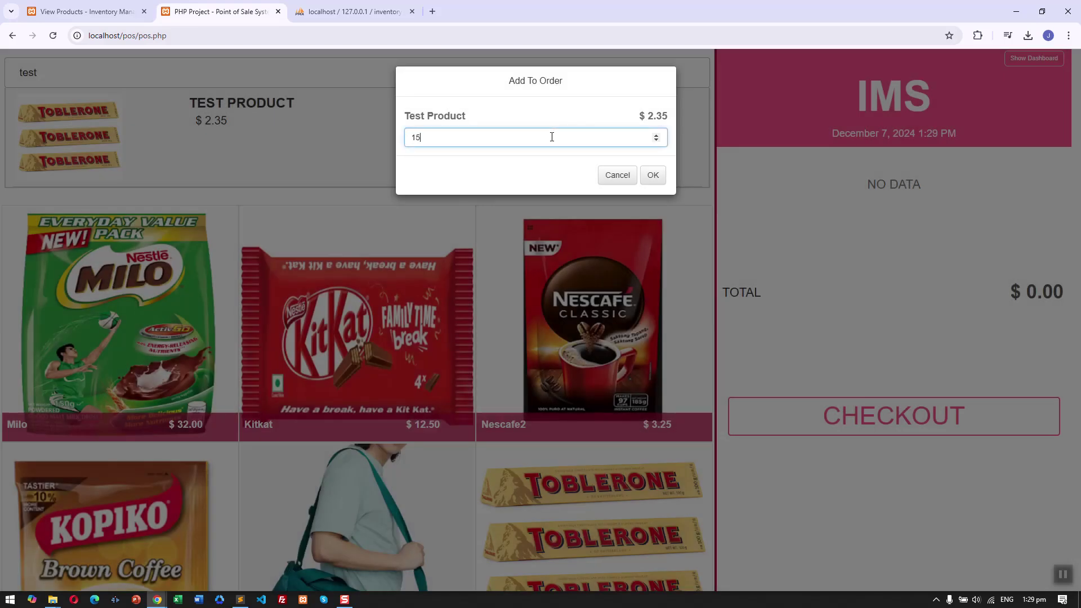
left_click(658, 174)
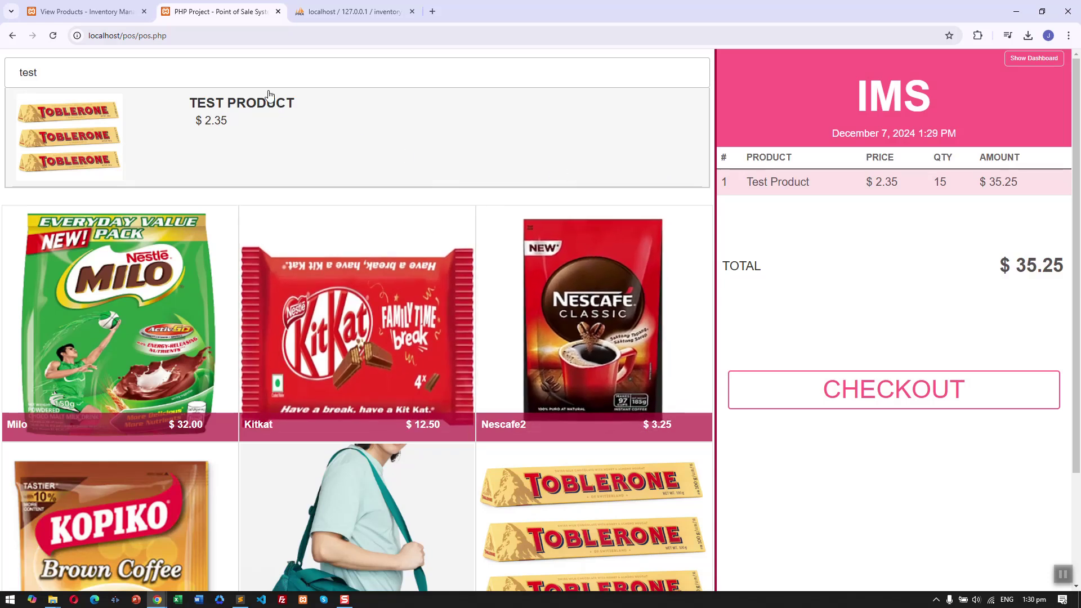
Clear the search and try adding 1 Nescafe2, cancelling after the out-of-stock error.
key("BackSpace")
key("BackSpace")
key("BackSpace")
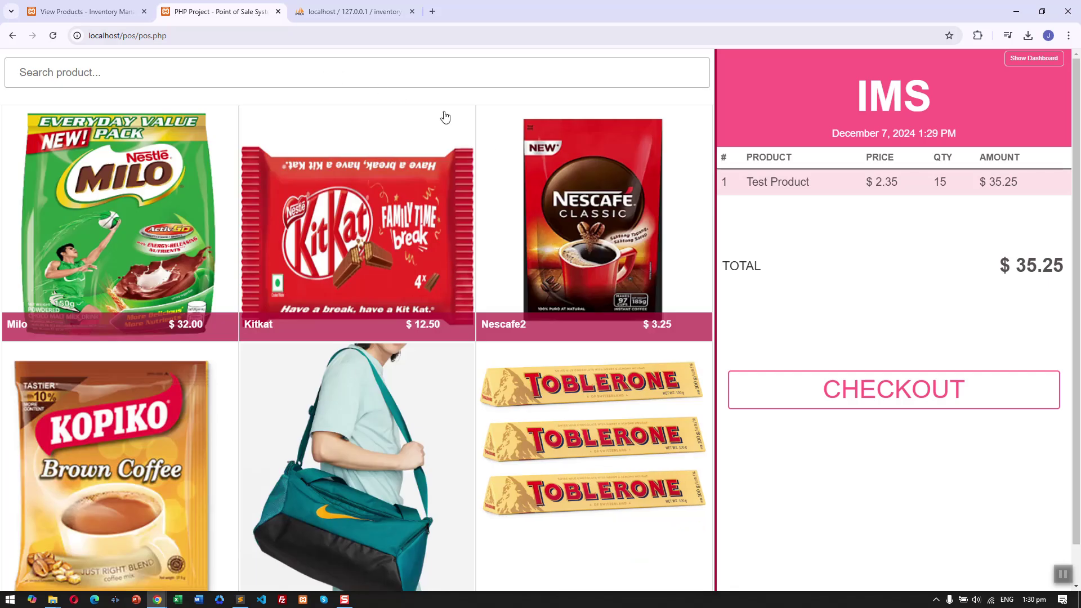
left_click(546, 186)
left_click(556, 137)
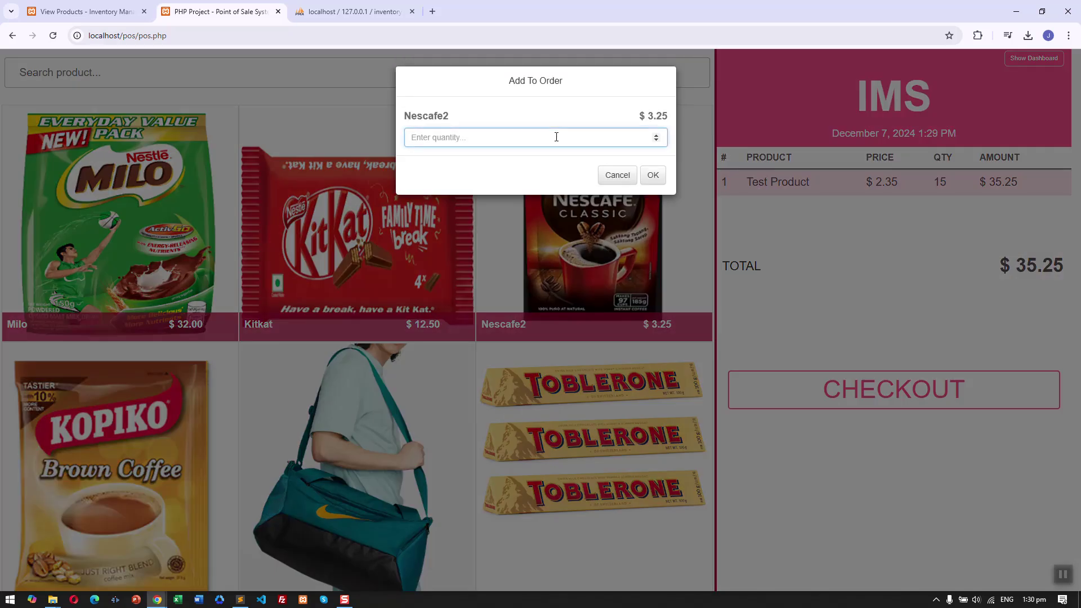
type("1")
left_click(653, 175)
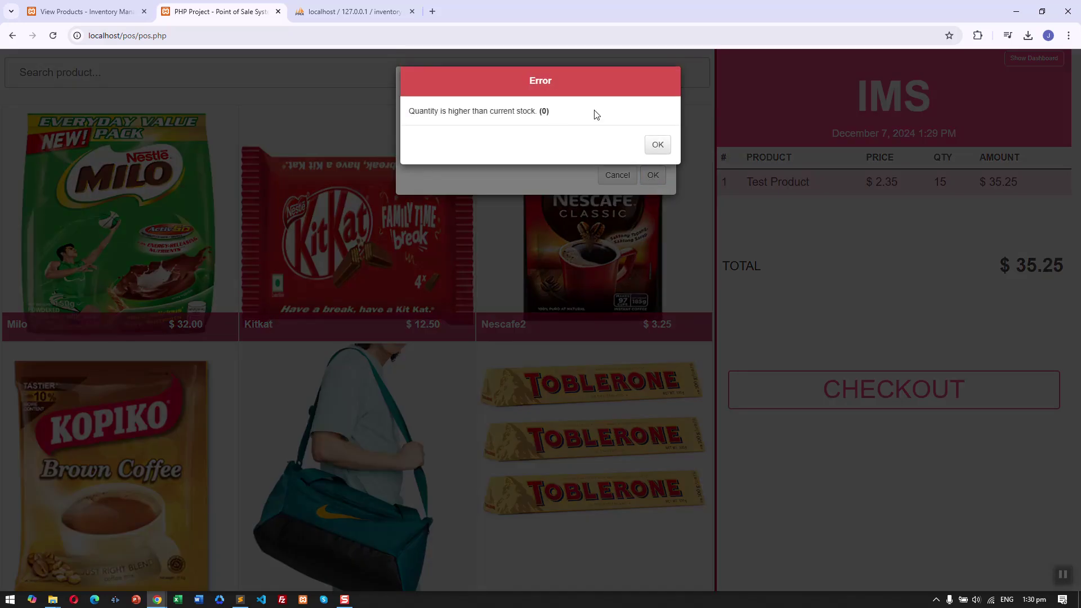
left_click(657, 145)
left_click(619, 176)
Add two Nike Bags at $42.00 each to the order.
scroll(478, 246, "down", 1)
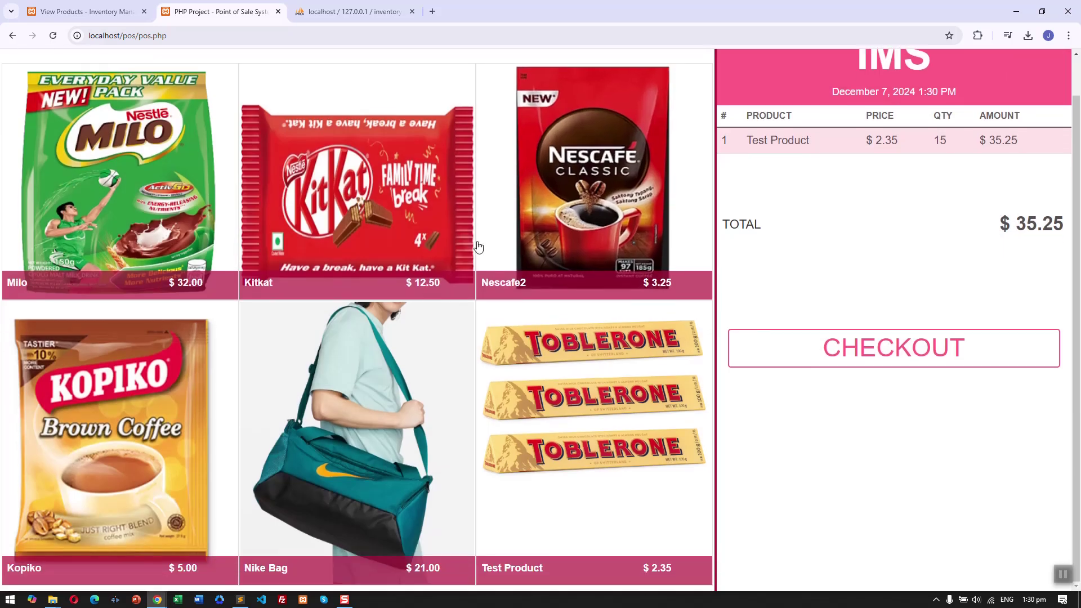
left_click(416, 310)
type("2")
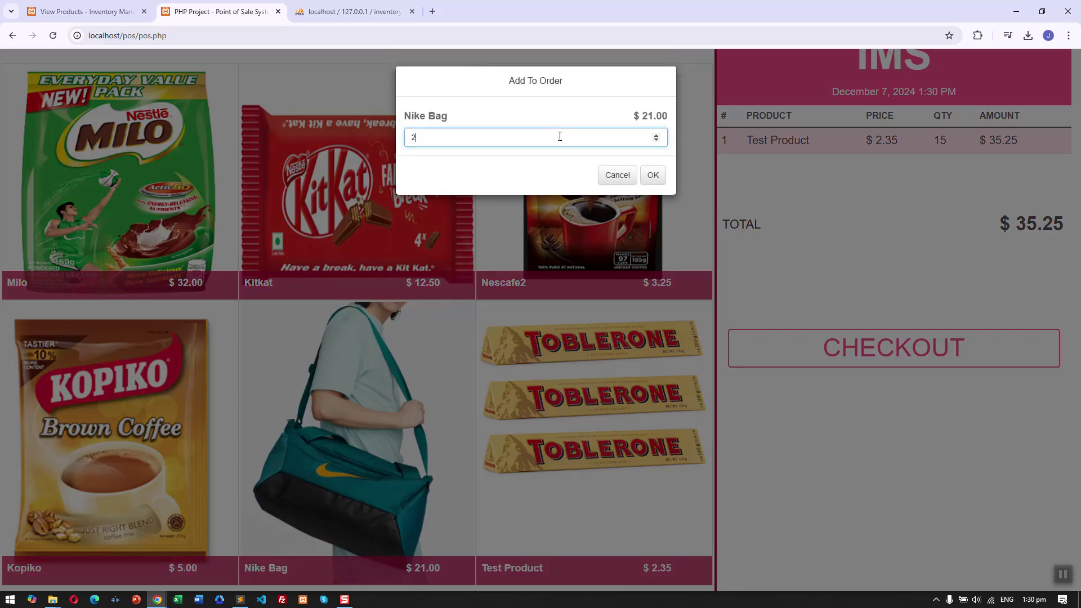
left_click(653, 175)
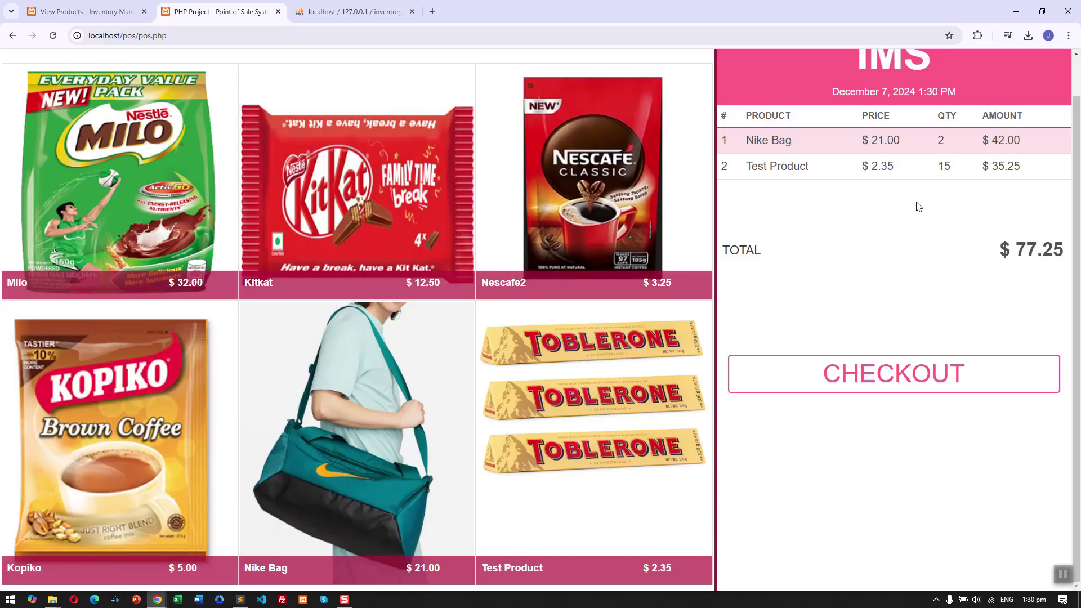
Highlight the order date, the Test Product line (15 × 2.35 = 35.25) and the 77.25 total.
scroll(953, 234, "up", 1)
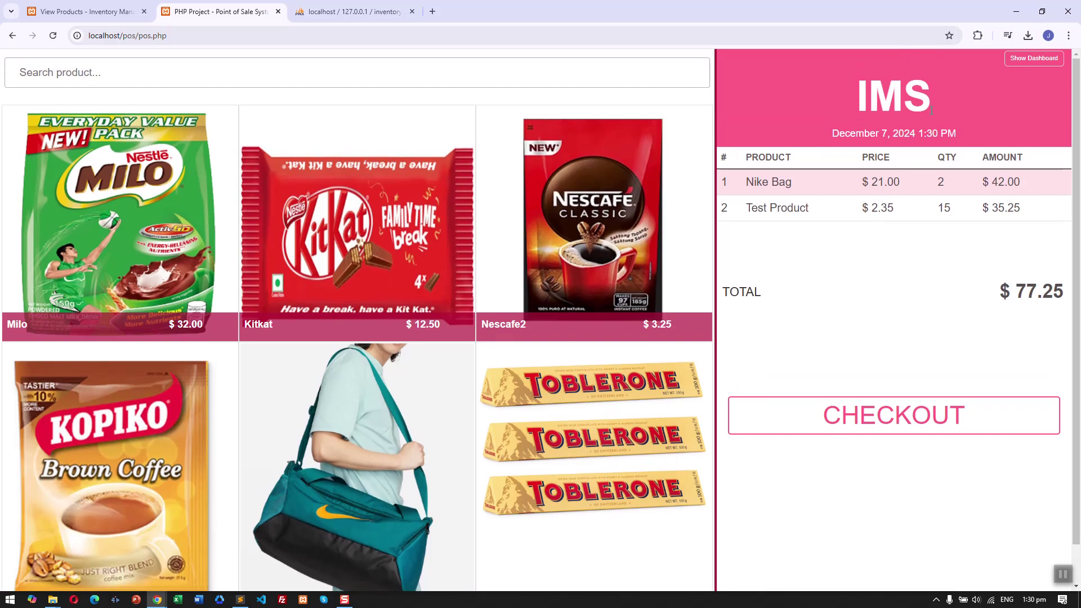
left_click(896, 133)
triple_click(951, 144)
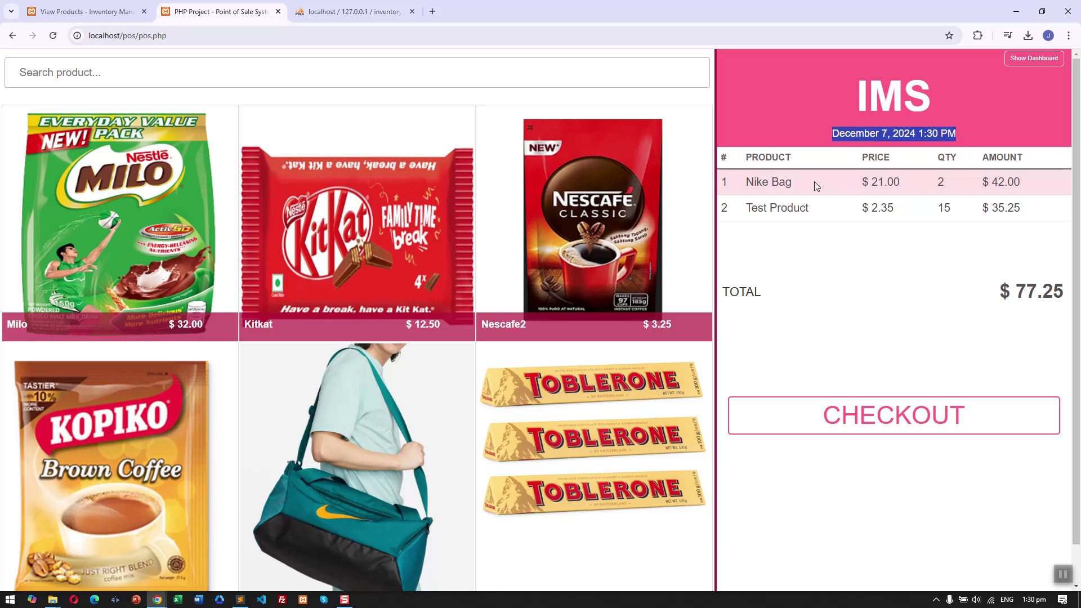
left_click(778, 177)
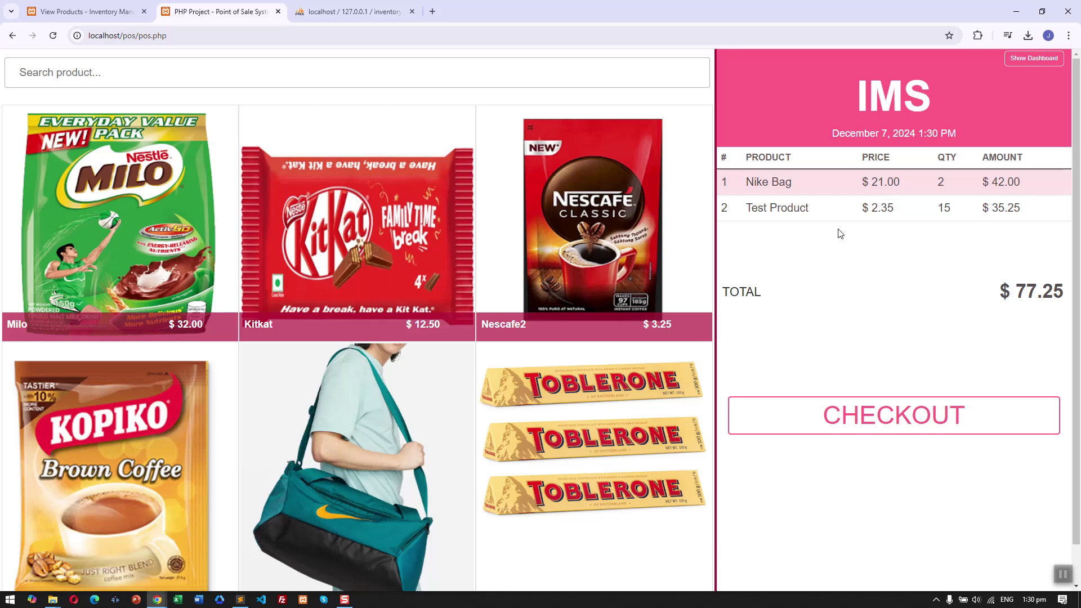
left_click_drag(744, 209, 849, 217)
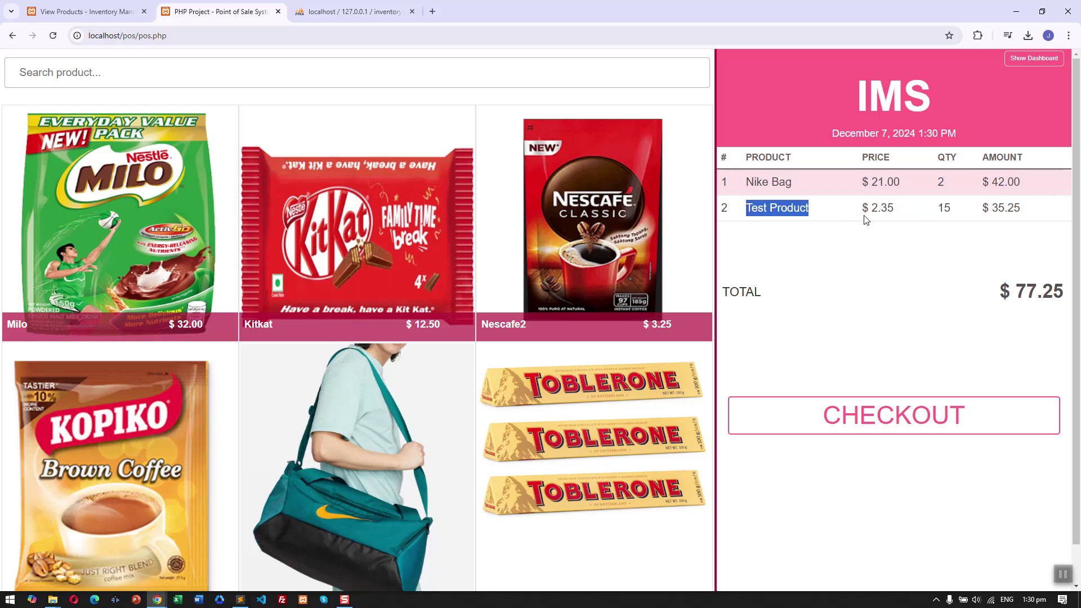
double_click(943, 216)
double_click(873, 212)
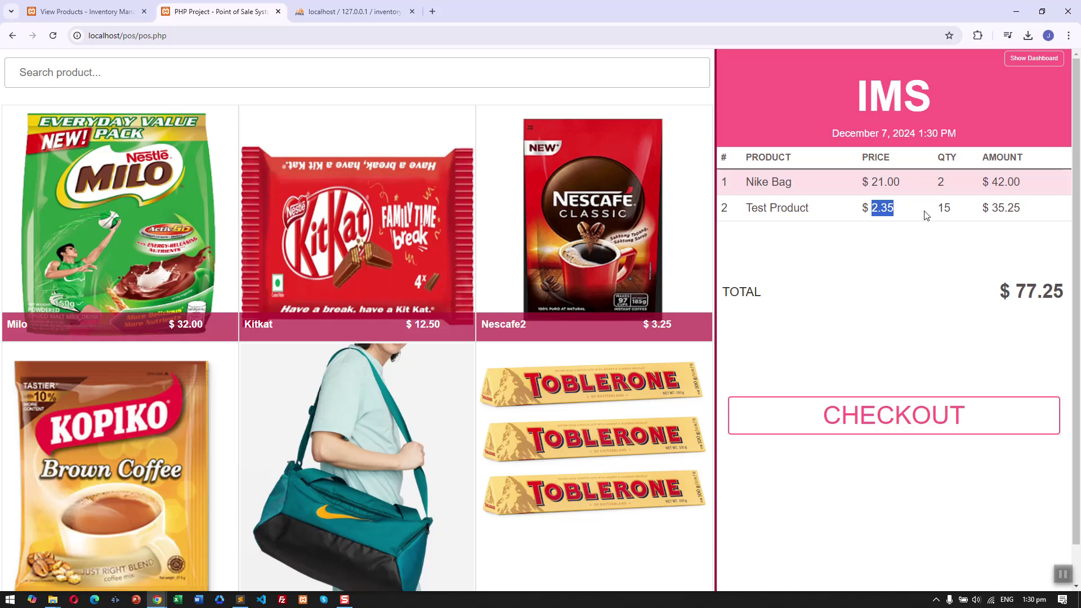
left_click_drag(995, 210, 1026, 213)
left_click(1038, 241)
double_click(1048, 298)
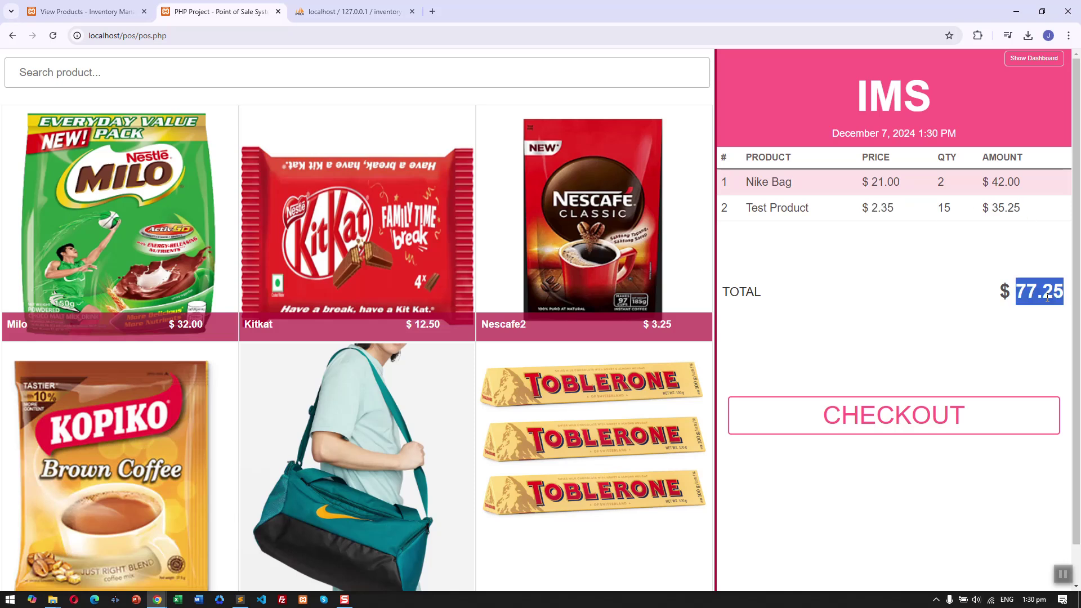
left_click_drag(1008, 307, 960, 307)
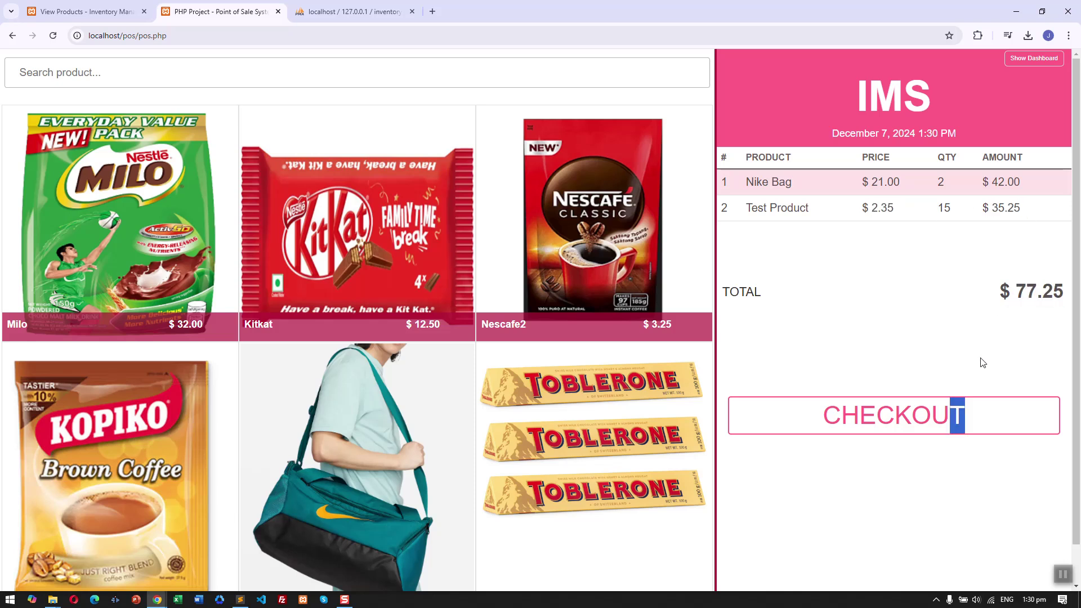
Start checkout for the order and enter 100 as the cash tendered.
left_click(990, 423)
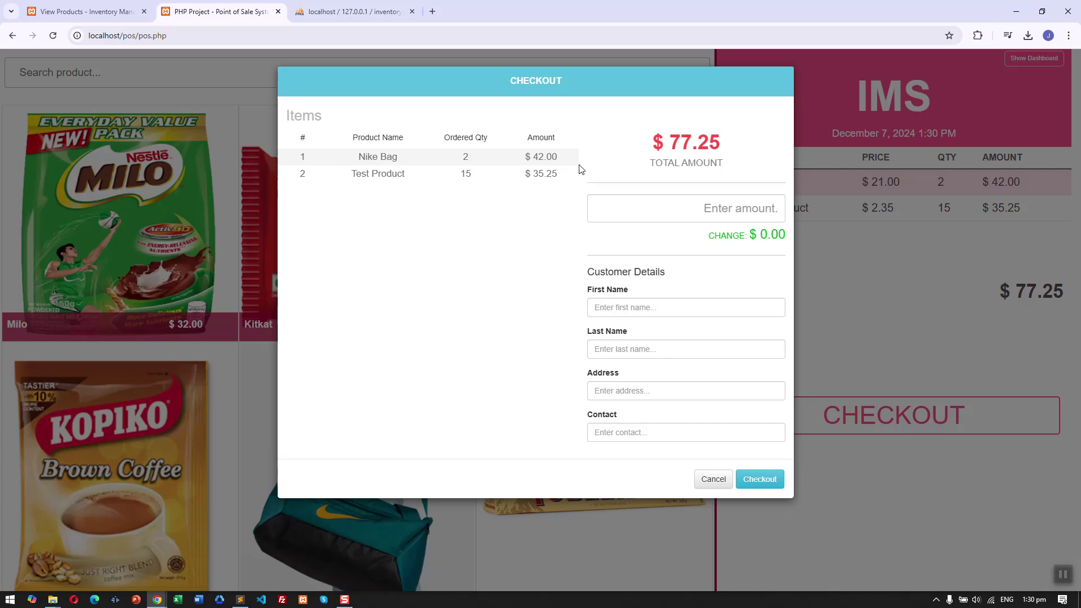
double_click(546, 156)
left_click(613, 191)
left_click(757, 198)
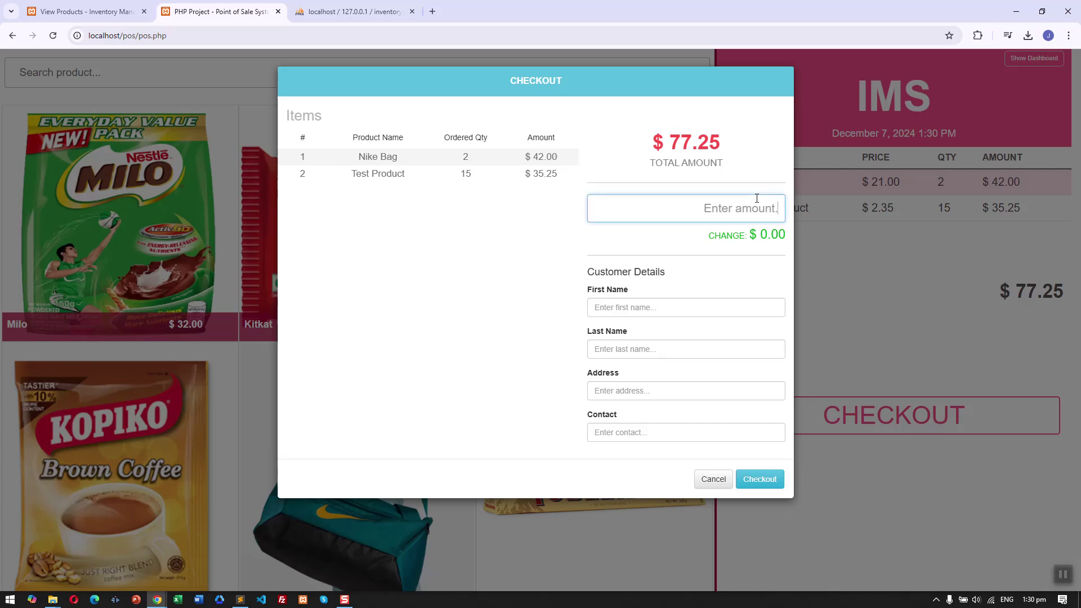
type("100")
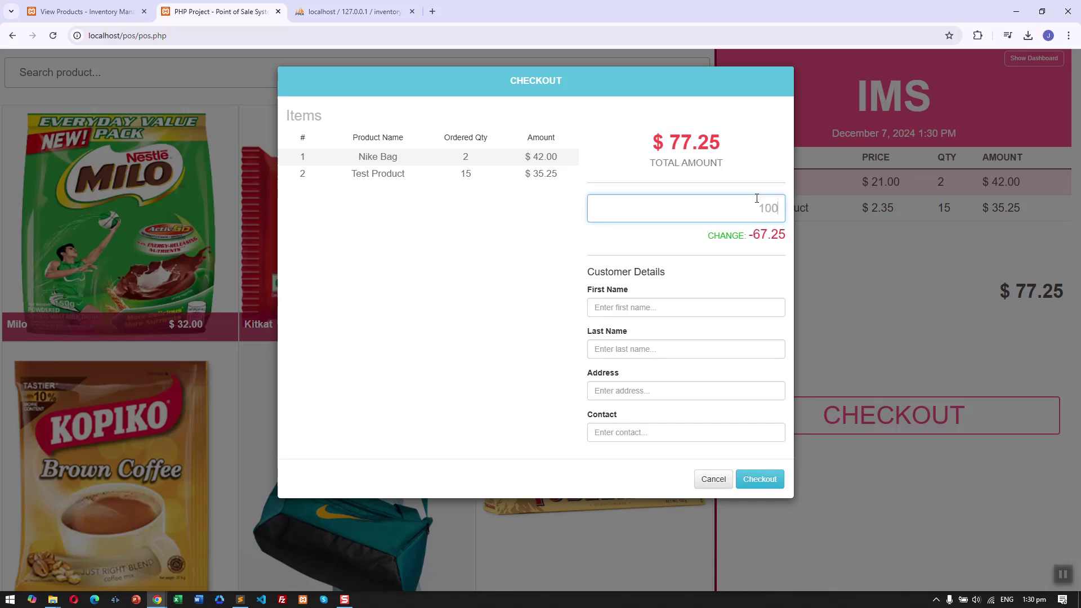
Fill in placeholder customer name, address and contact details, then complete the checkout.
left_click(730, 301)
type("test")
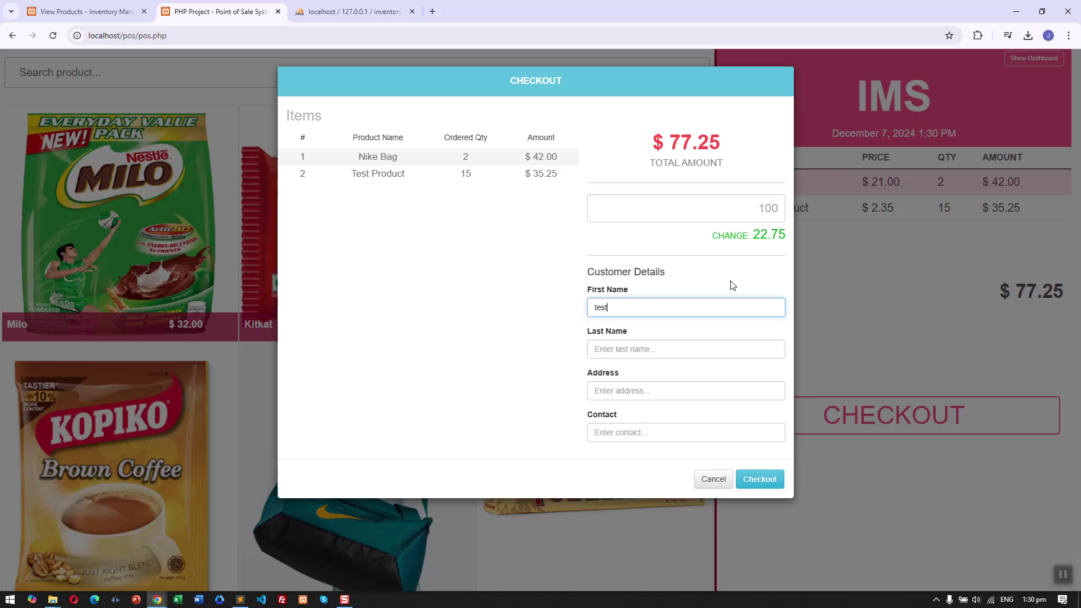
left_click(635, 351)
type("test")
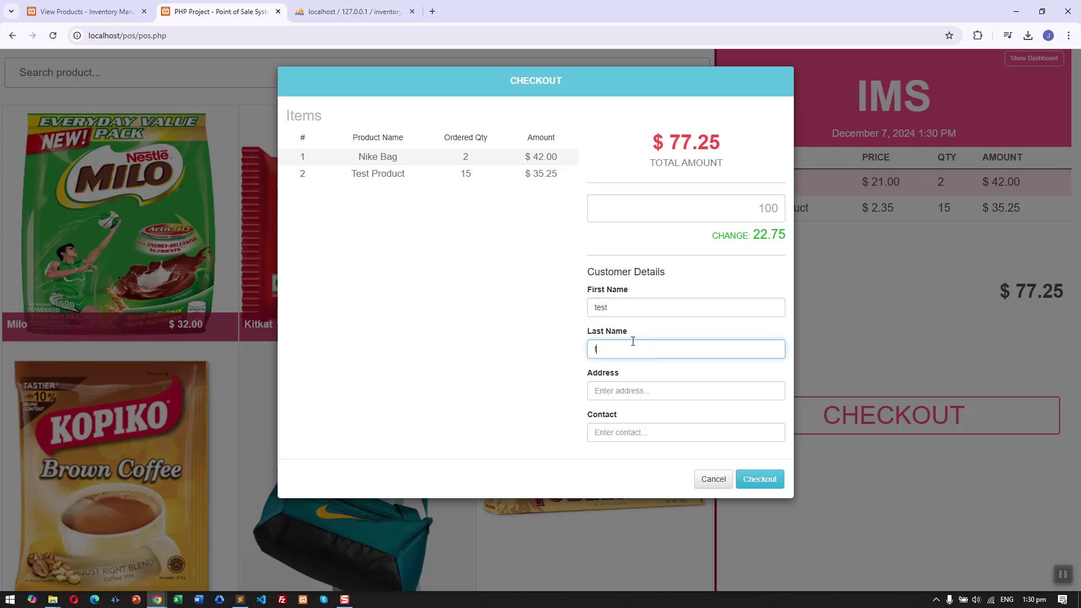
left_click(622, 384)
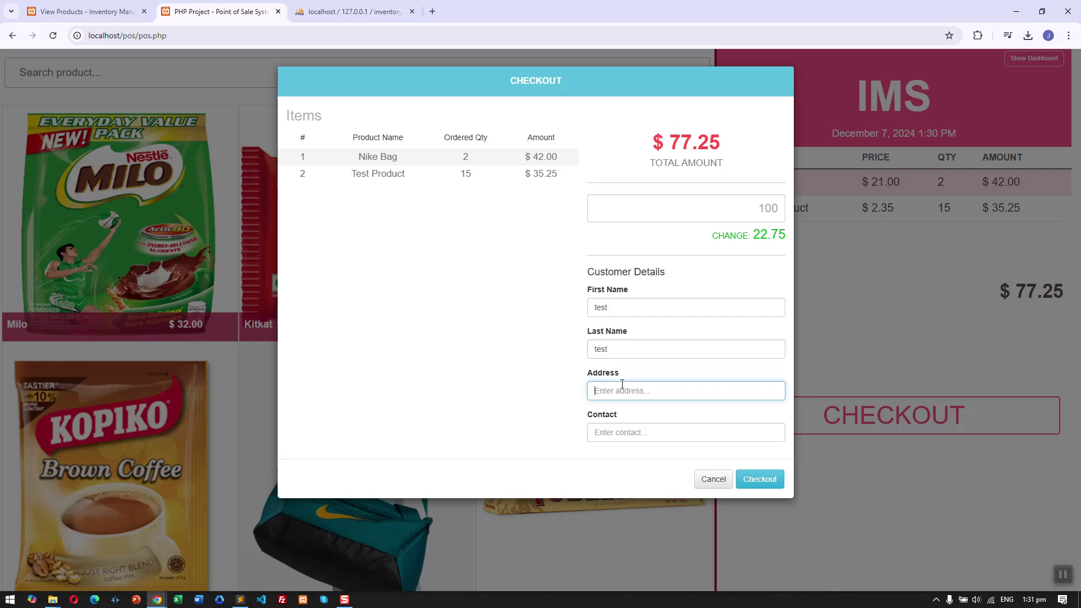
type("test")
left_click(628, 433)
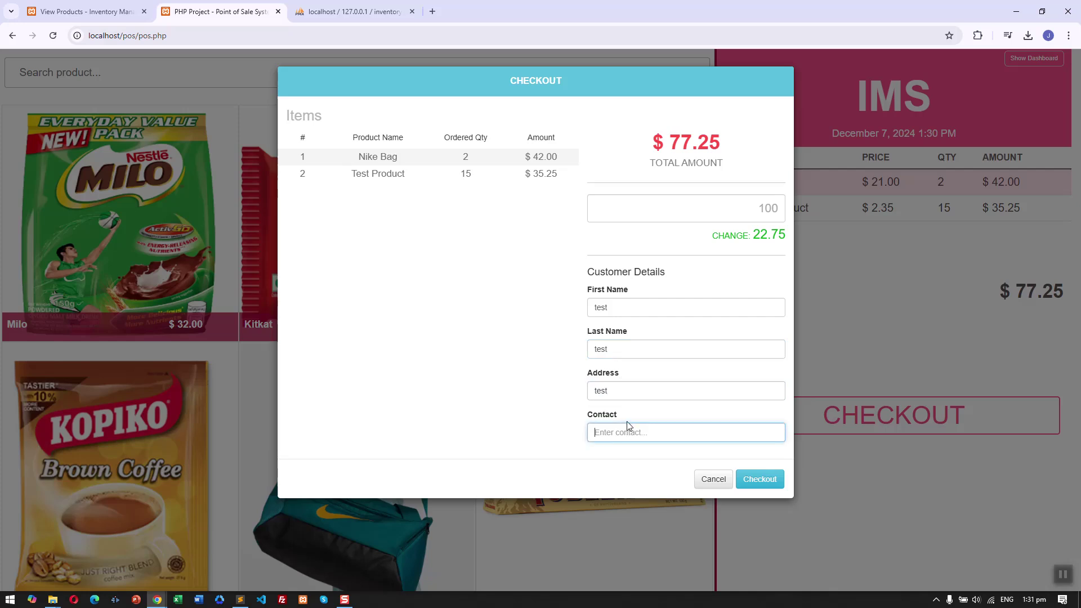
type("678")
left_click(771, 485)
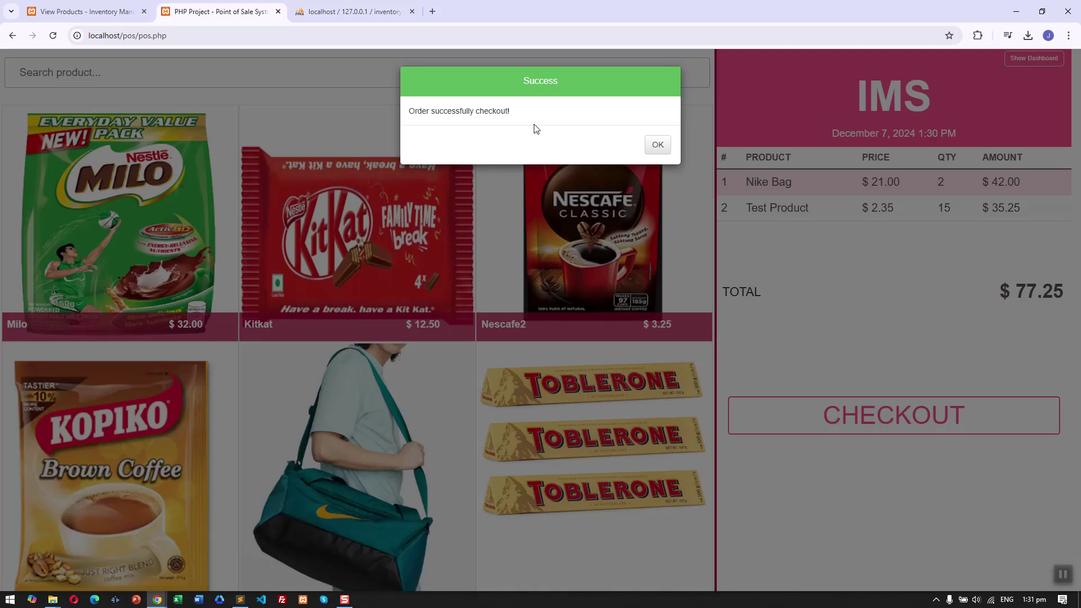
Confirm the sale, dismiss printing to view receipt #24, and return to the empty point-of-sale screen.
left_click(655, 146)
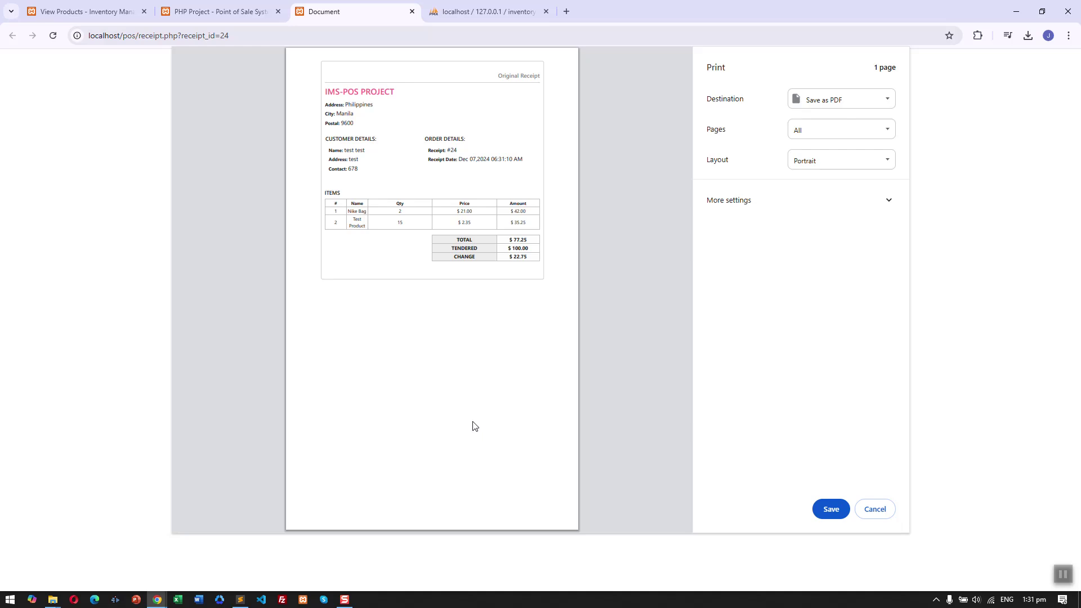
left_click(875, 509)
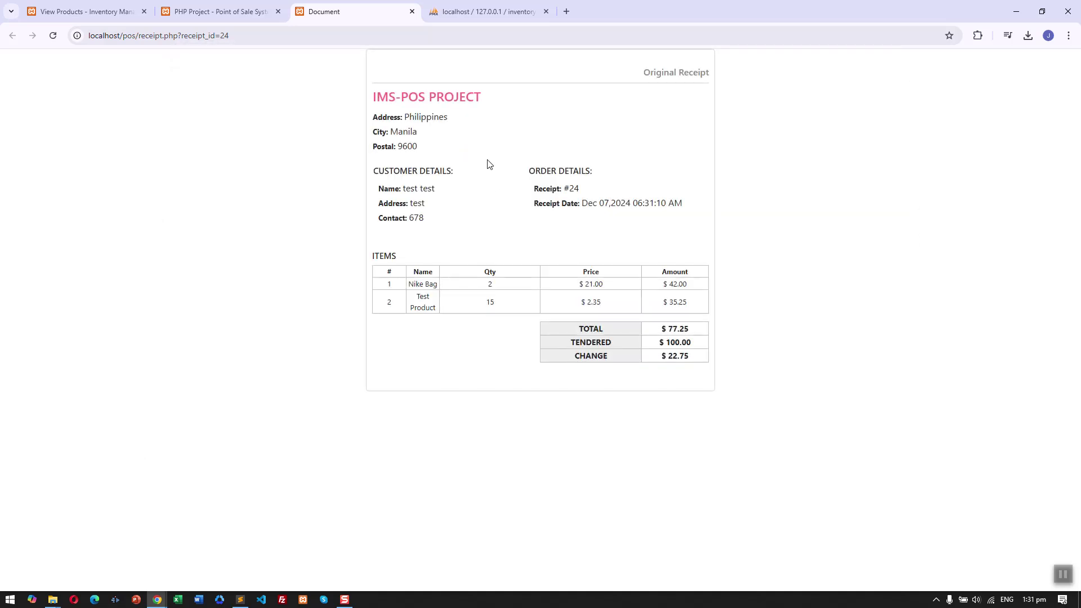
left_click(220, 11)
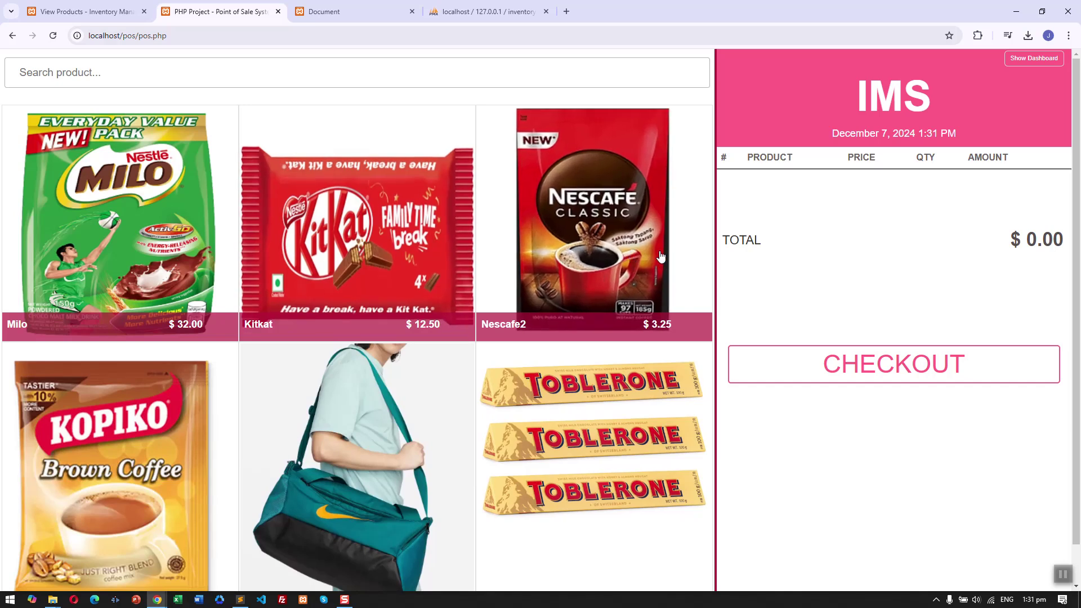
Look over the sales dashboard and the inventory dashboard.
left_click(1043, 60)
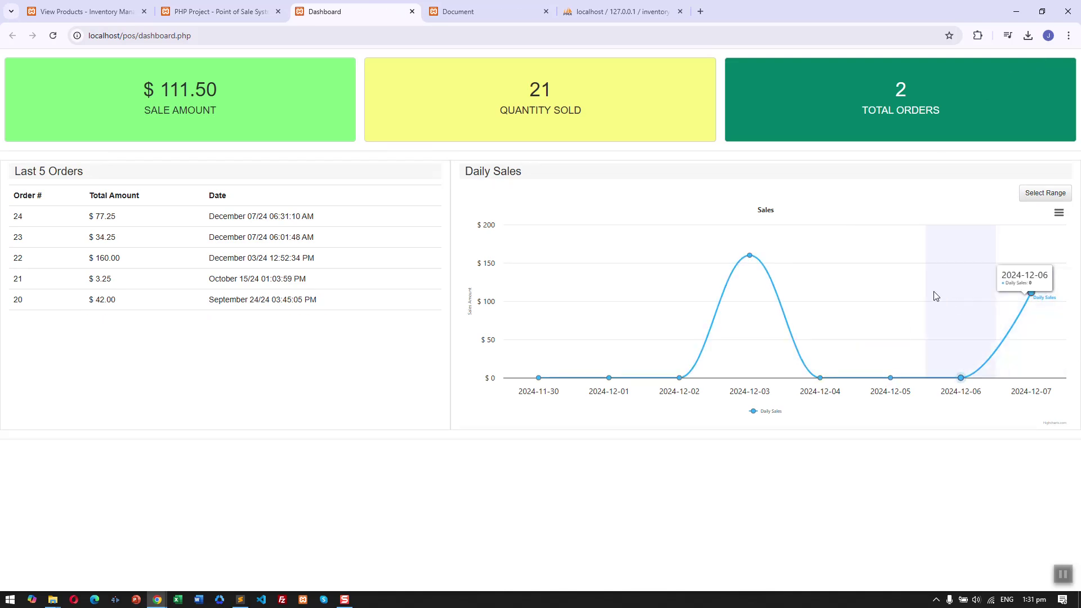
left_click(84, 12)
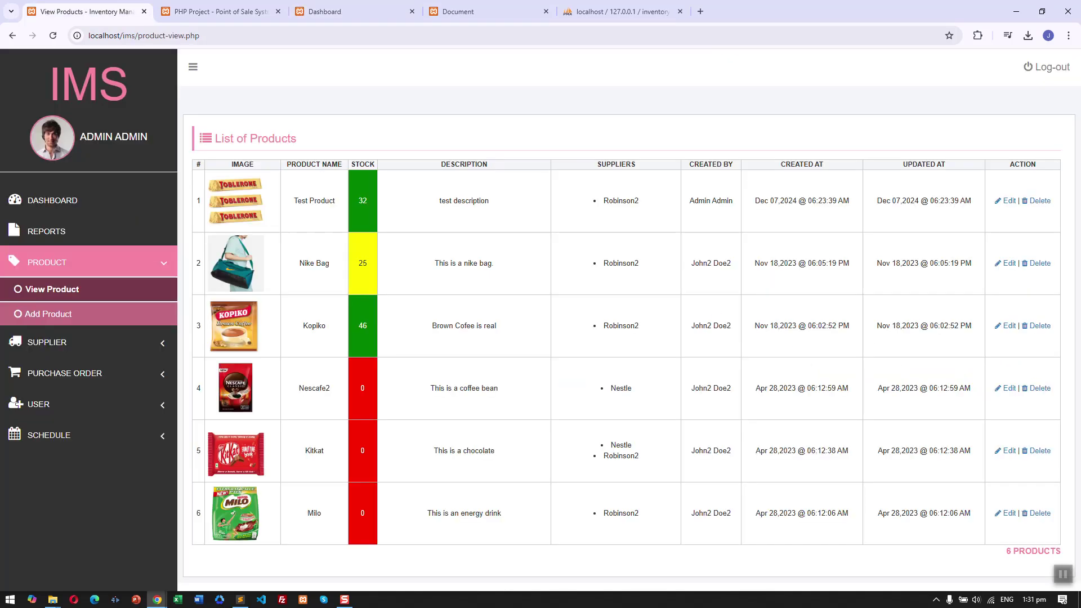
left_click(52, 201)
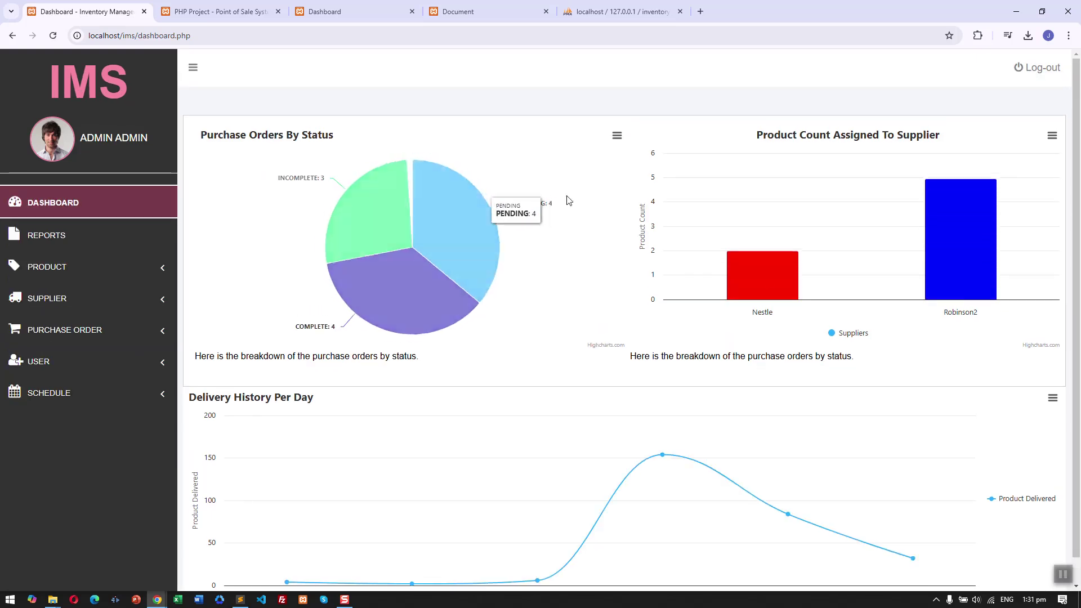
scroll(929, 338, "down", 1)
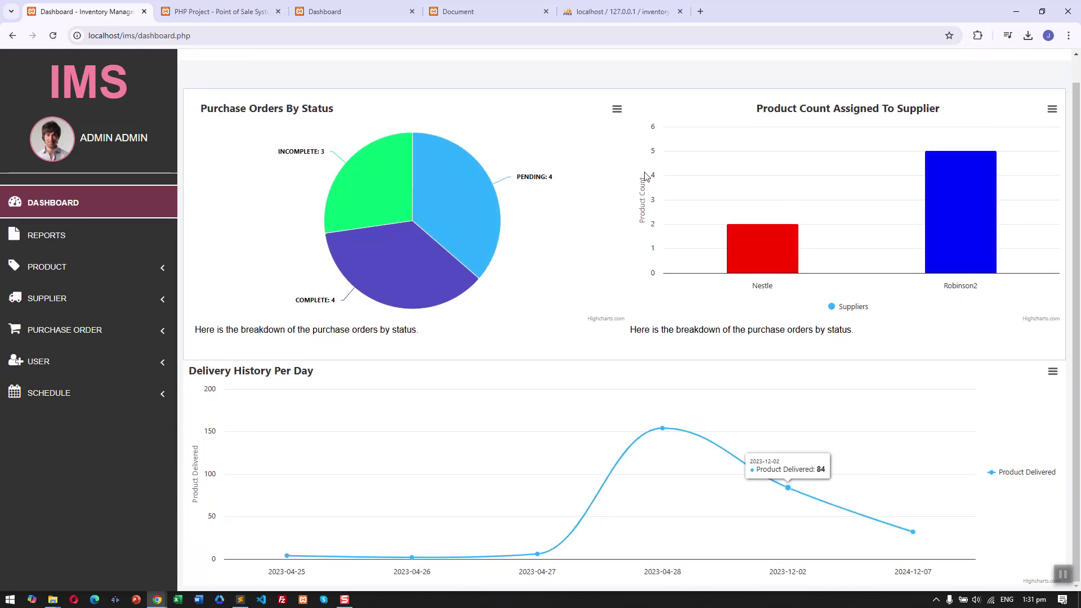
scroll(507, 197, "up", 1)
On the POS dashboard, highlight the Sale Amount, Quantity Sold and Total Orders labels and order 24's 77.25 row.
key("ctrl+3")
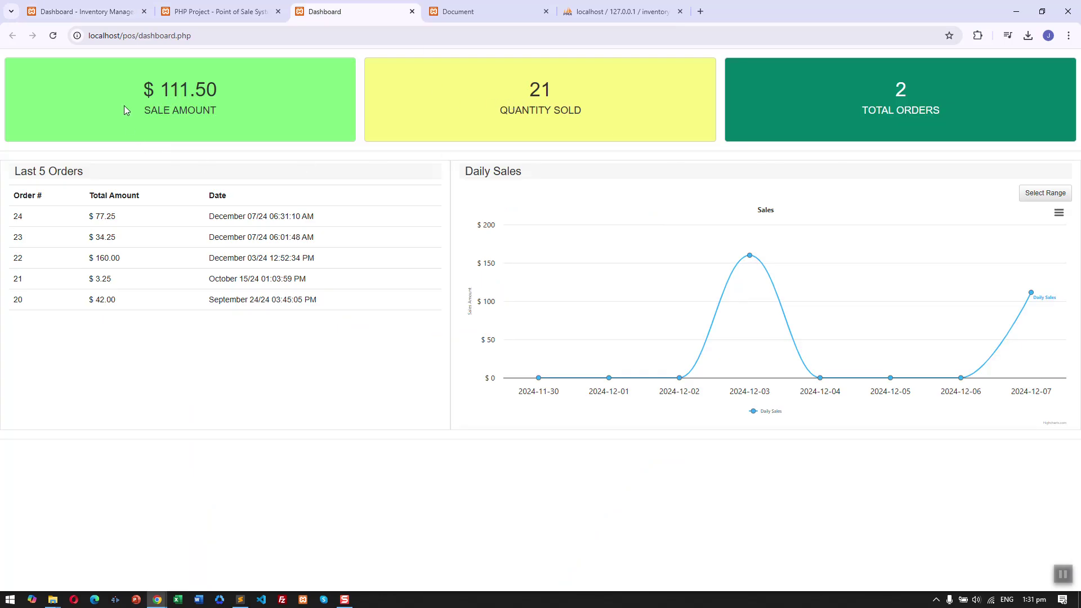
triple_click(174, 112)
left_click(401, 102)
triple_click(554, 112)
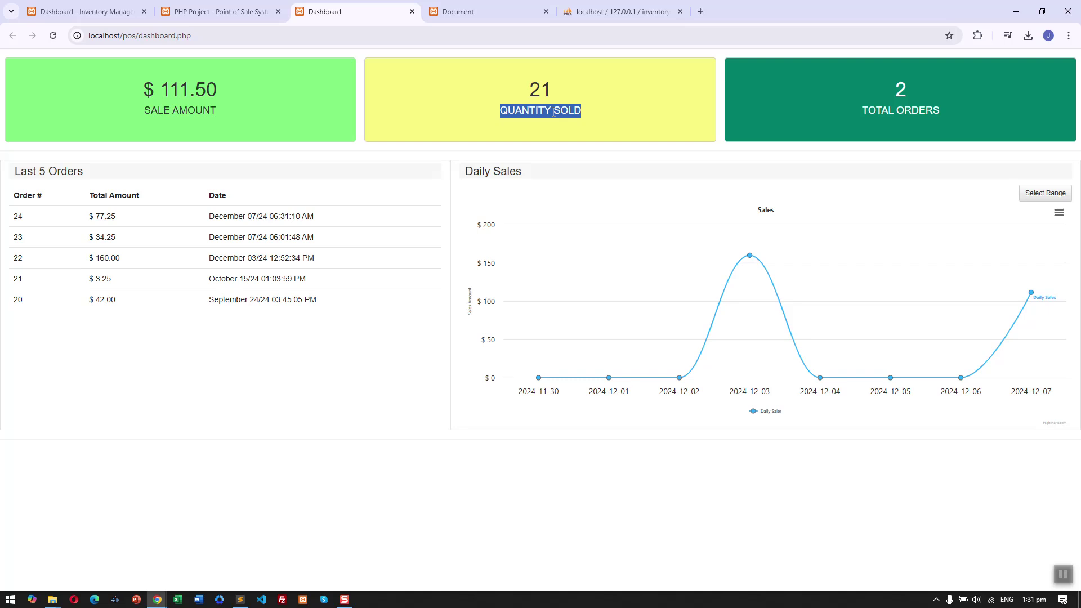
triple_click(878, 112)
left_click(867, 135)
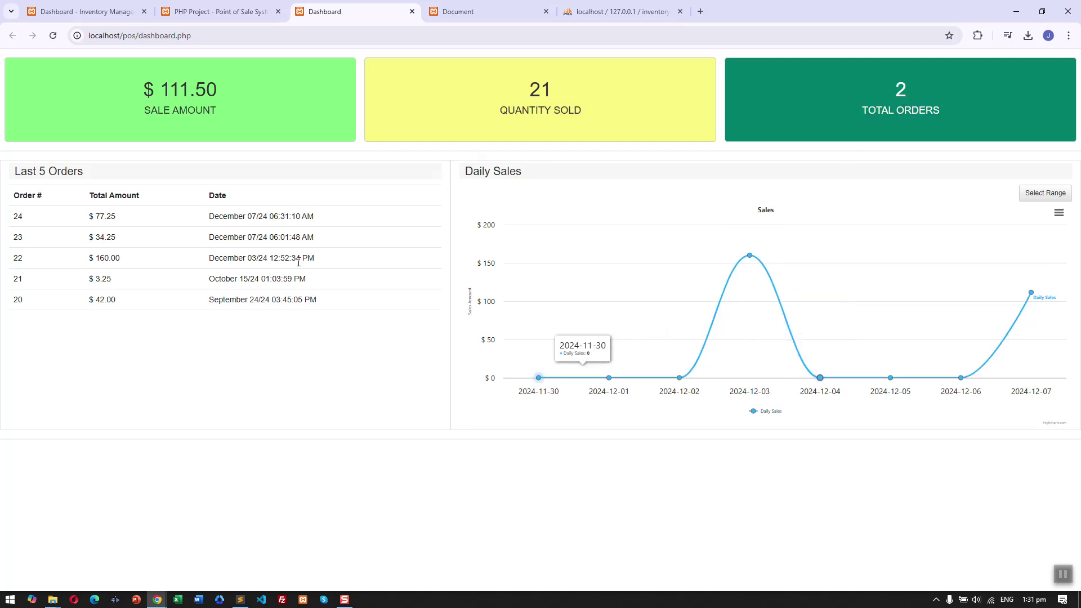
double_click(105, 215)
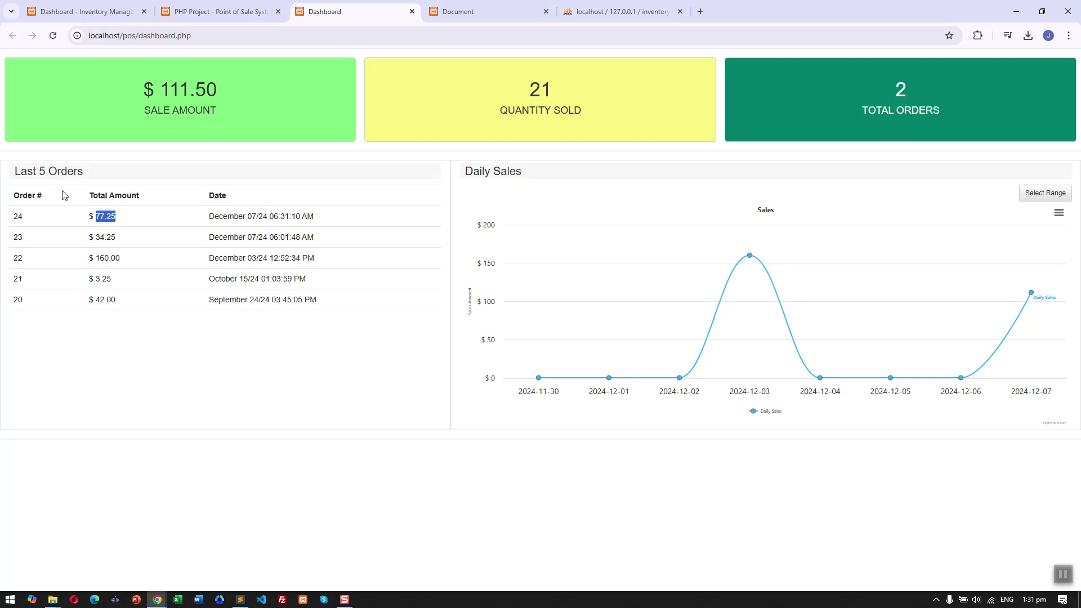
left_click_drag(248, 236, 253, 237)
left_click_drag(14, 221, 340, 211)
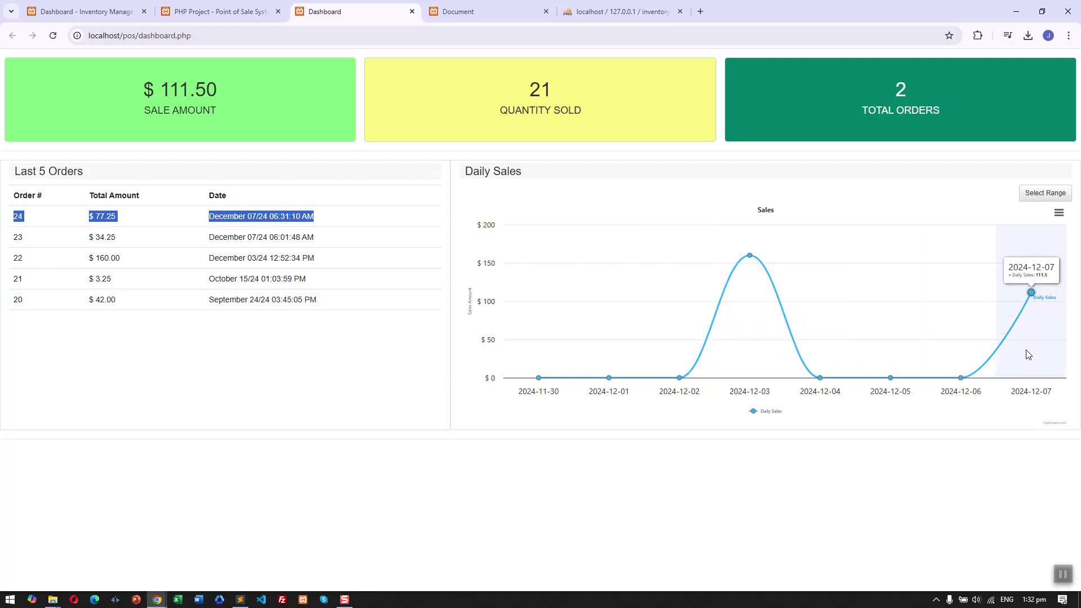
Limit the Daily Sales chart to November 18–25, 2024.
left_click(1068, 195)
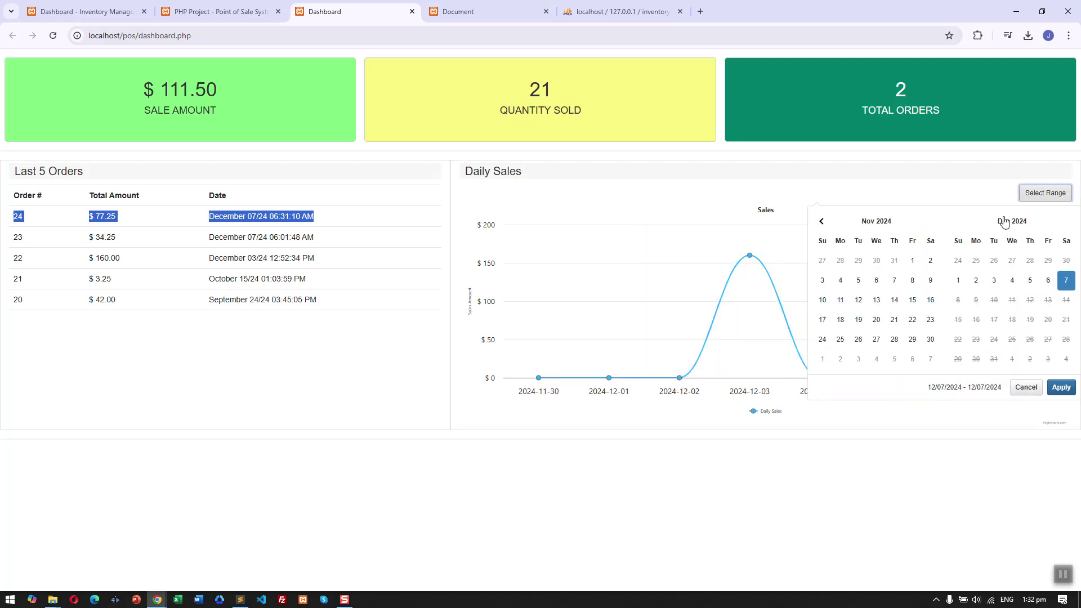
left_click(839, 320)
left_click(836, 342)
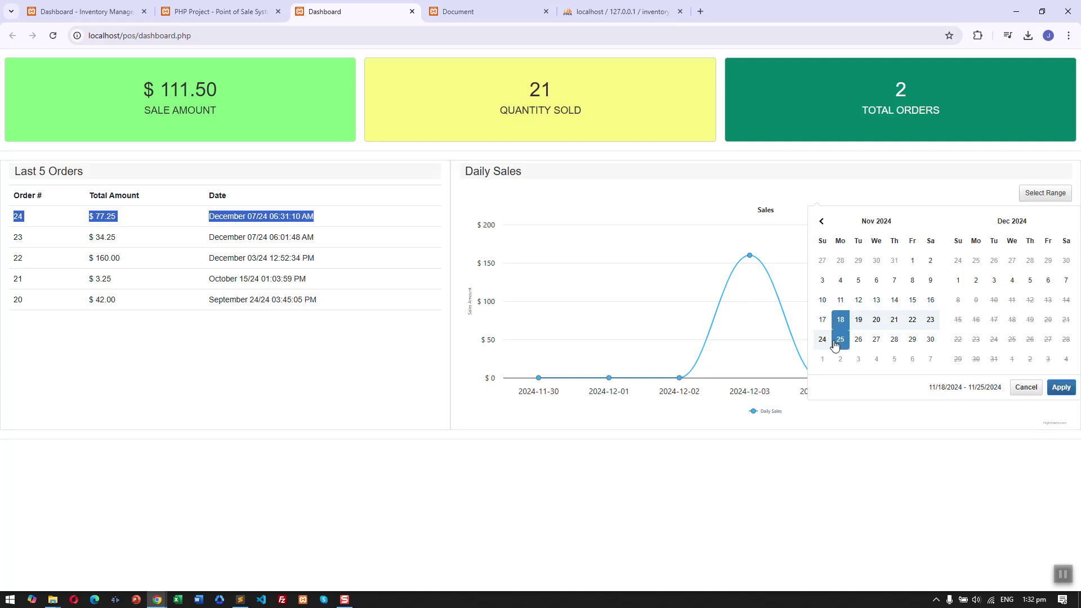
left_click(1061, 387)
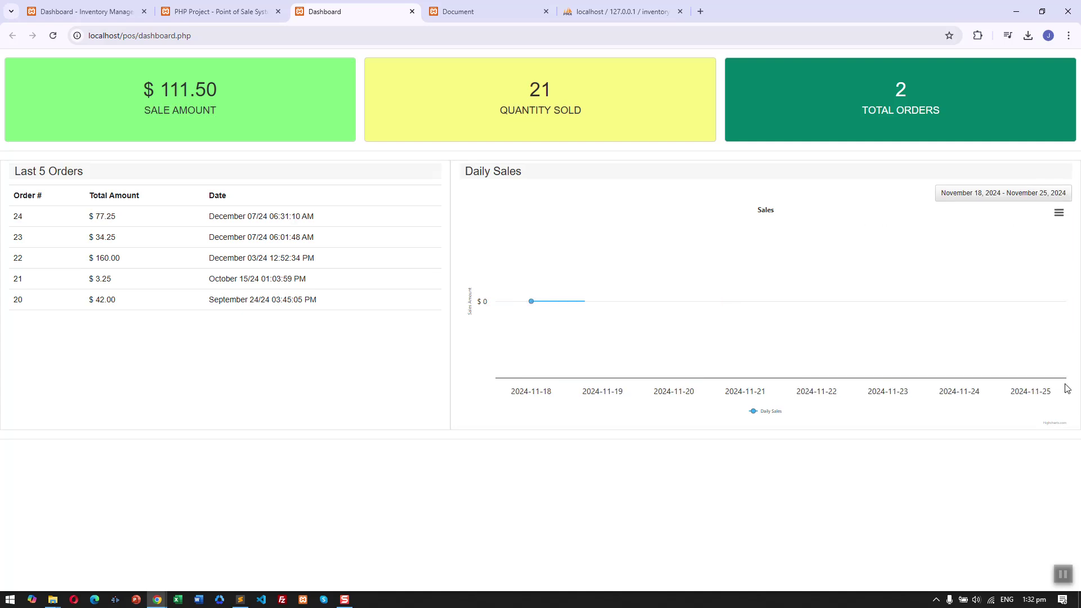
left_click(1008, 196)
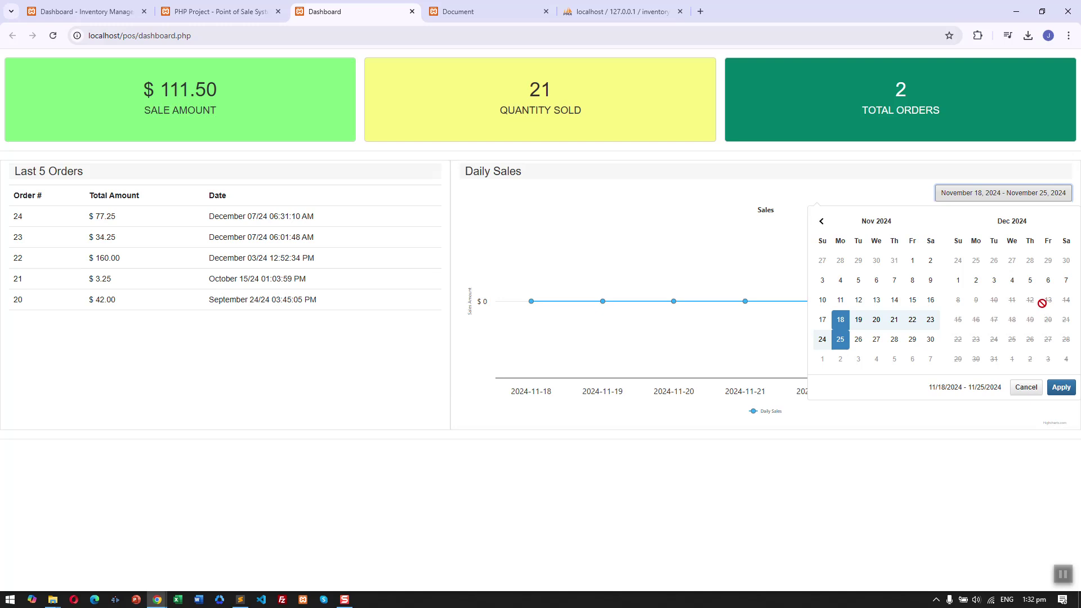
left_click(674, 302)
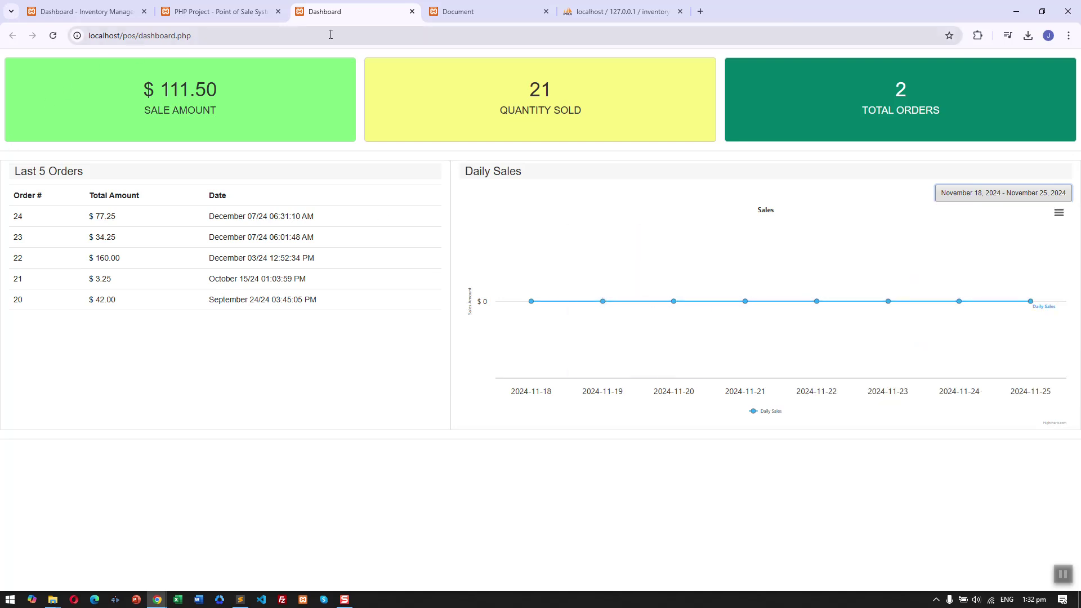
Check Test Product's stock of 17 in the product list, then view the phpMyAdmin products table.
left_click(85, 12)
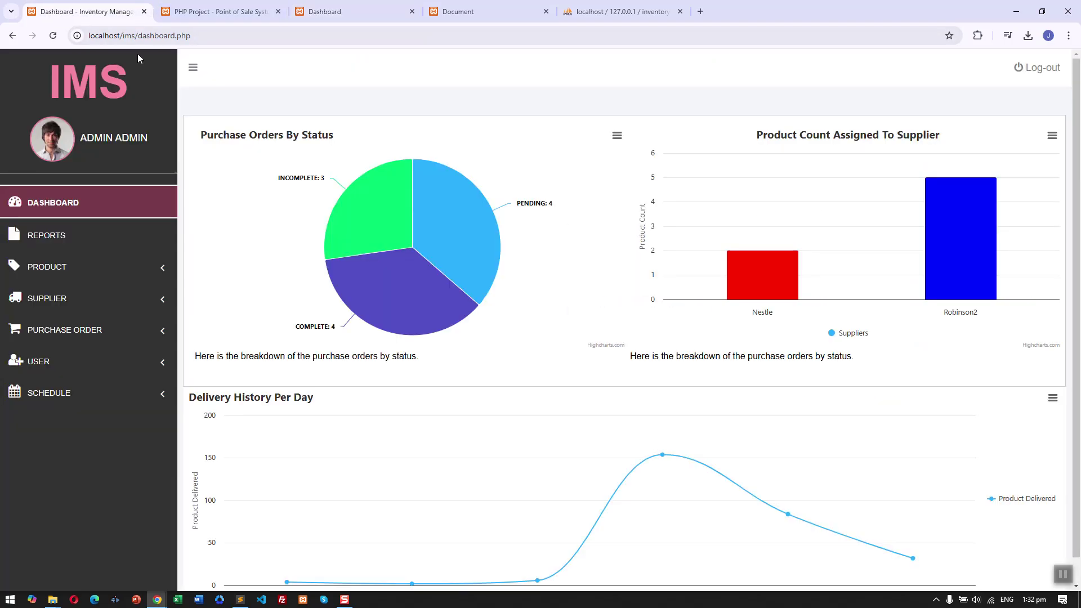
left_click(132, 275)
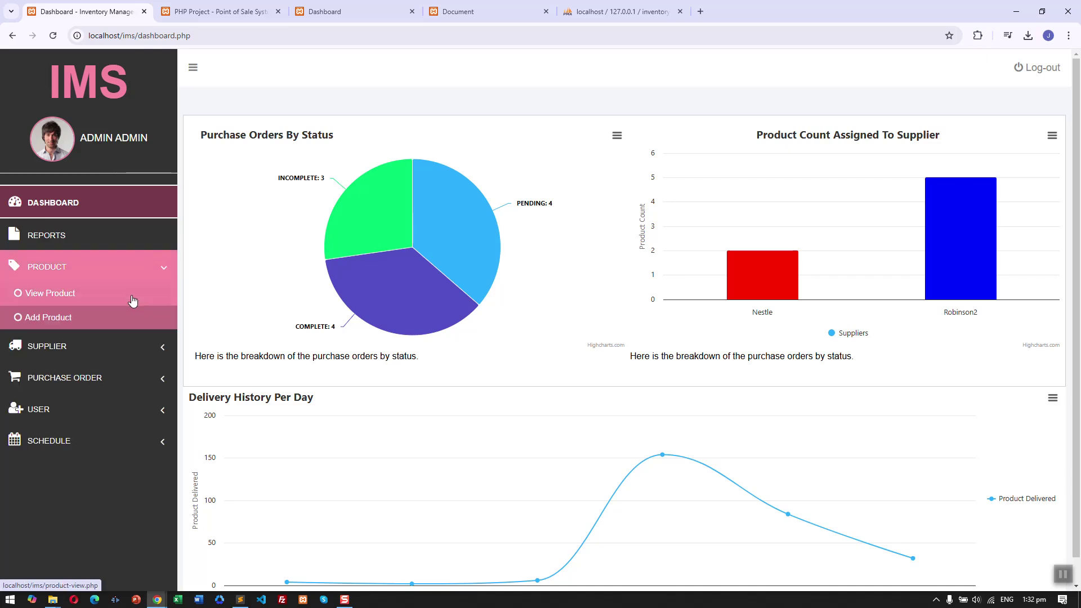
left_click(133, 298)
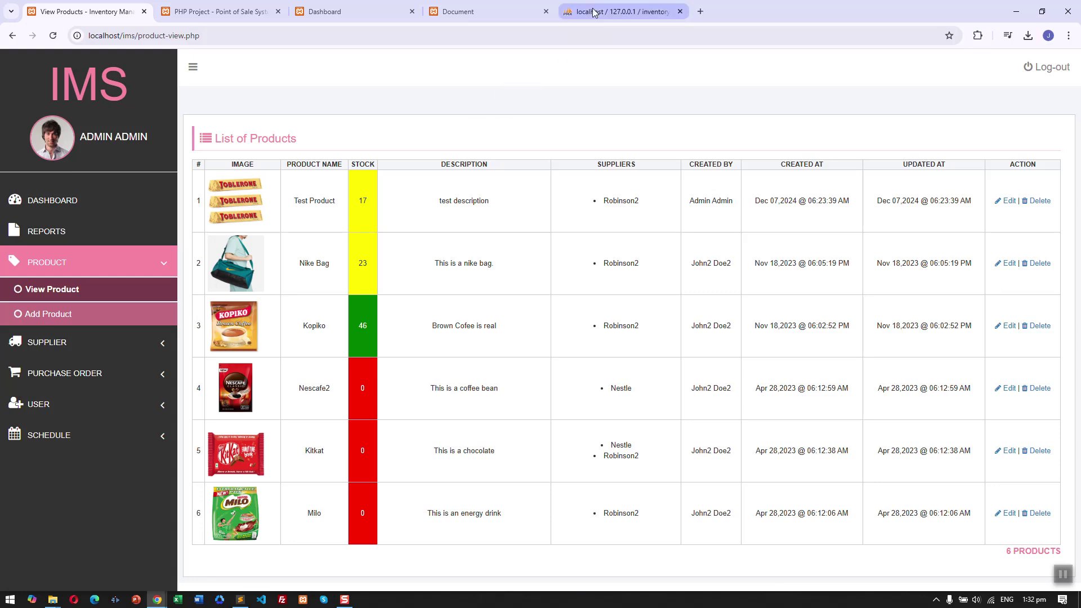
left_click(619, 11)
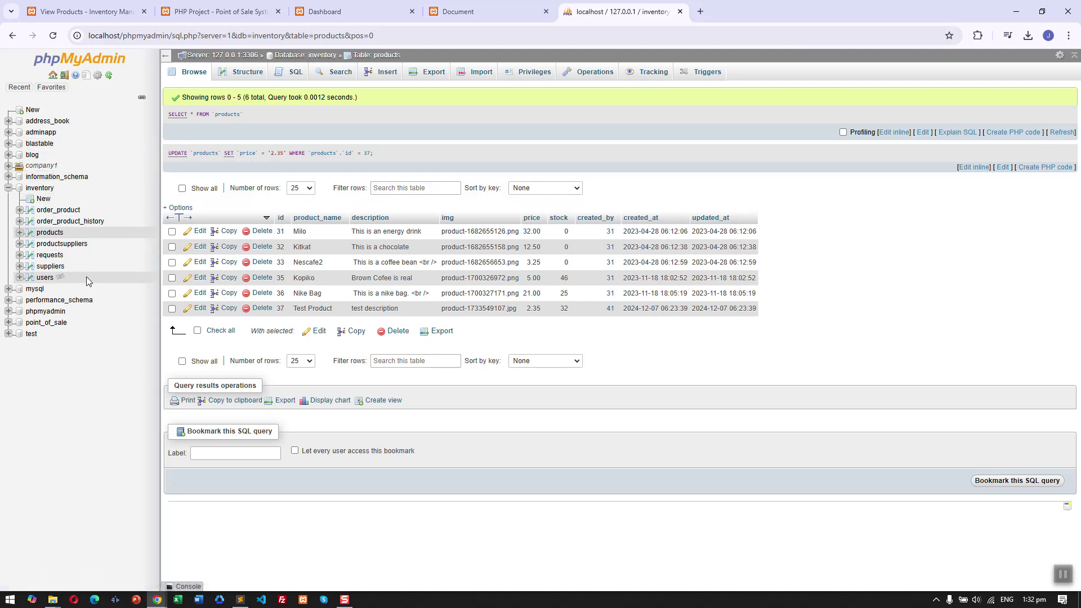
Browse the point_of_sale customers, sales and sales_item tables in phpMyAdmin.
left_click(9, 322)
left_click(56, 345)
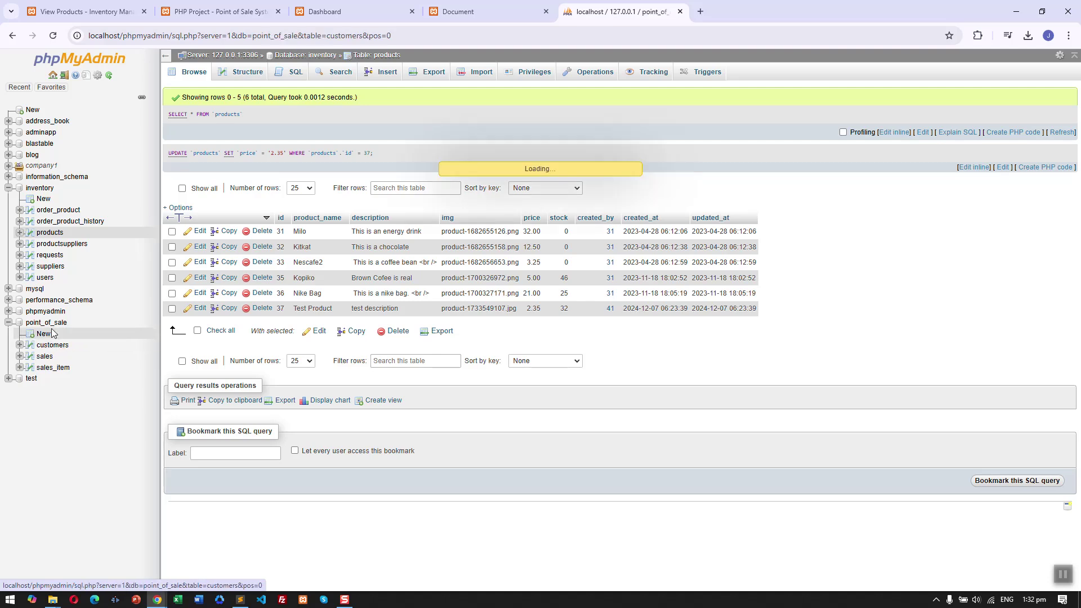
left_click(45, 357)
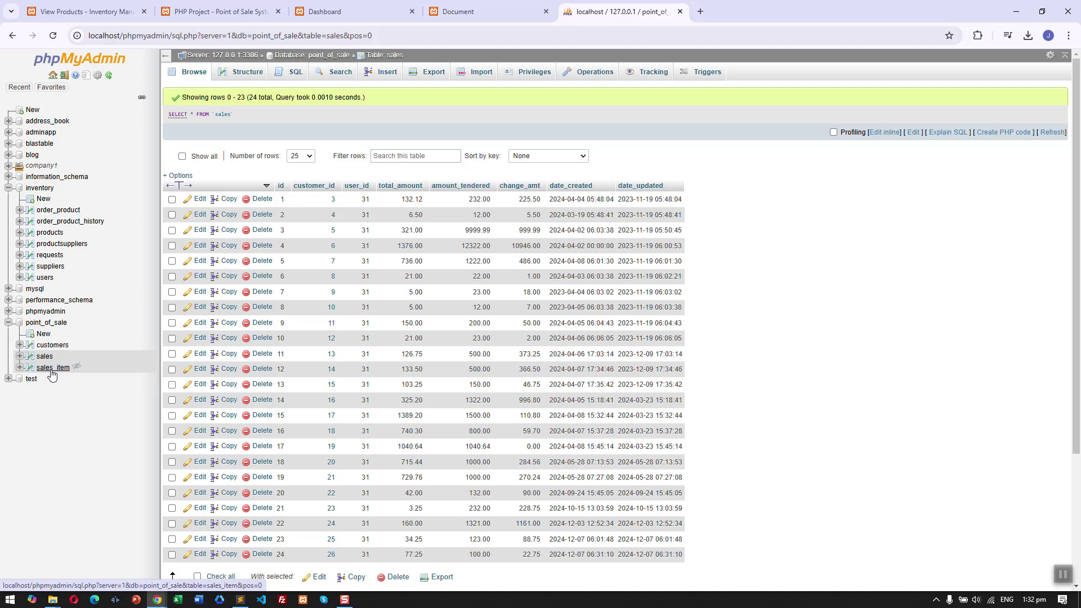
left_click(52, 372)
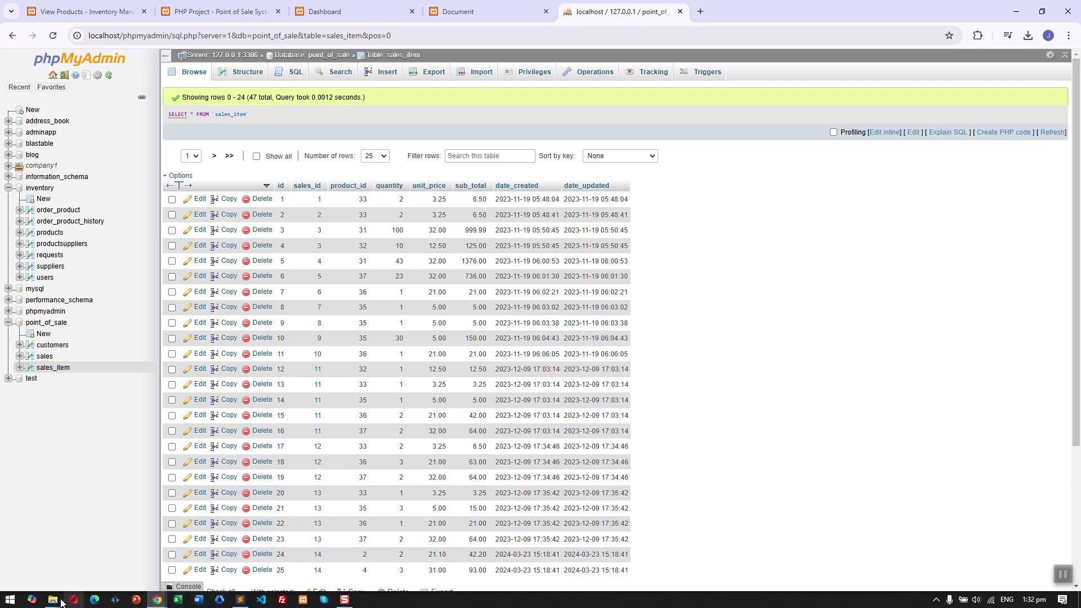
mouse_move(58, 603)
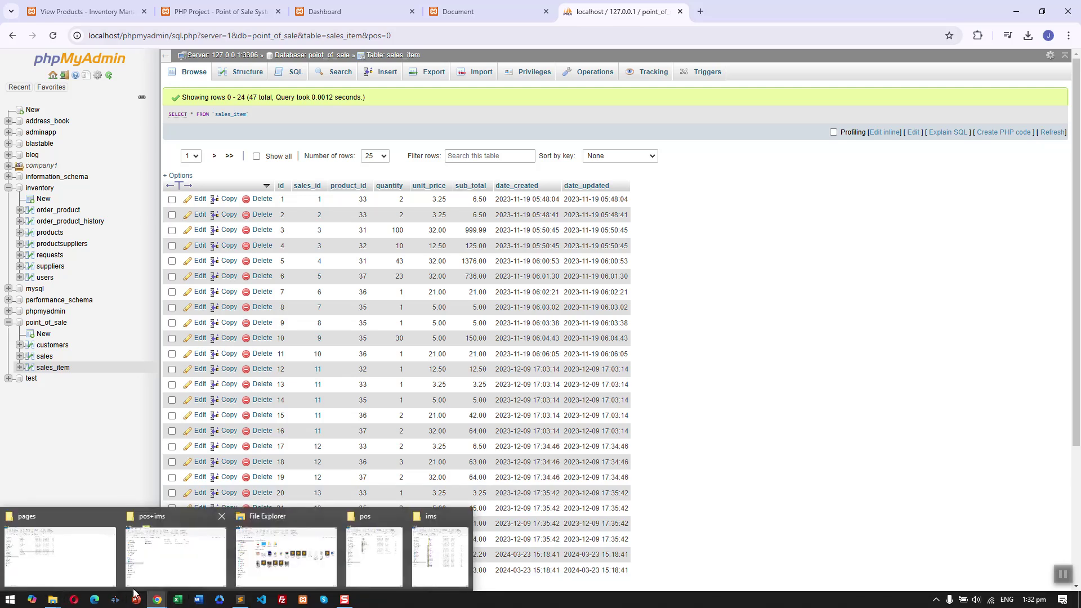
Bring the pos project folder forward, then place the ims folder beside it.
left_click(365, 562)
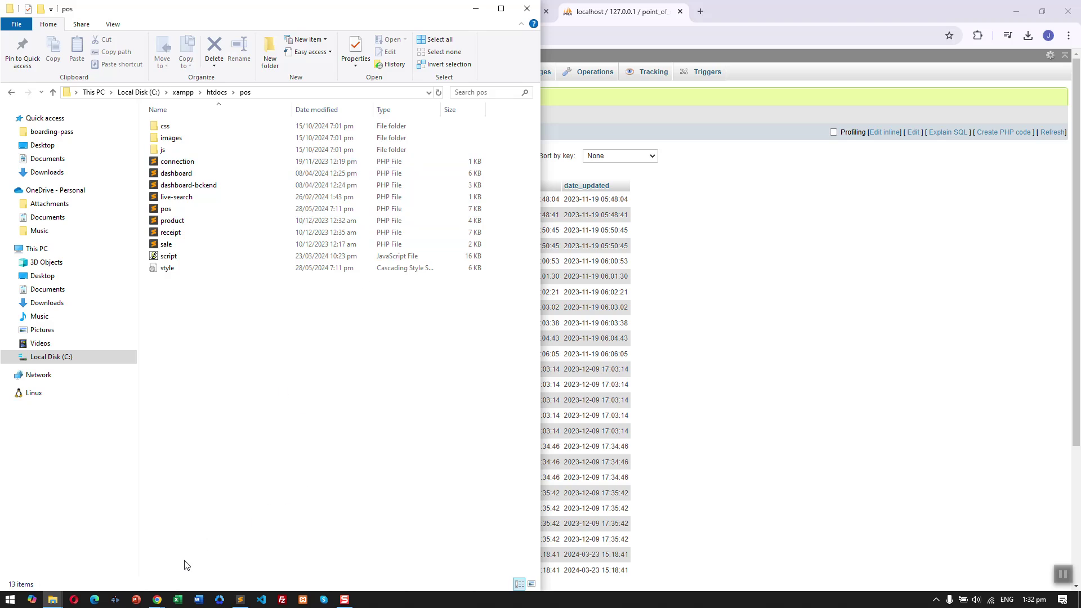
mouse_move(158, 601)
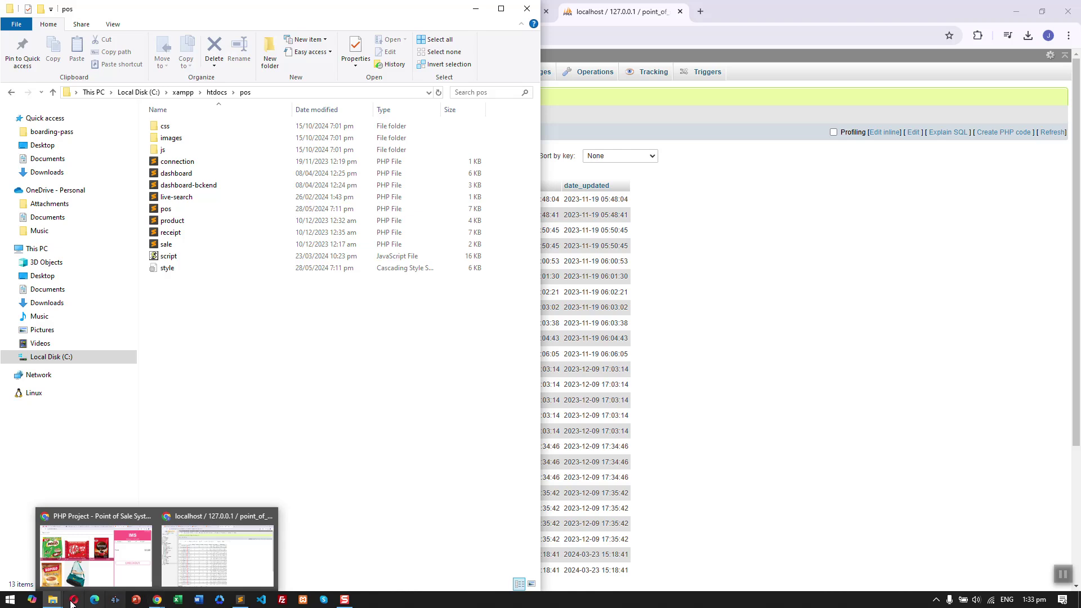
mouse_move(53, 600)
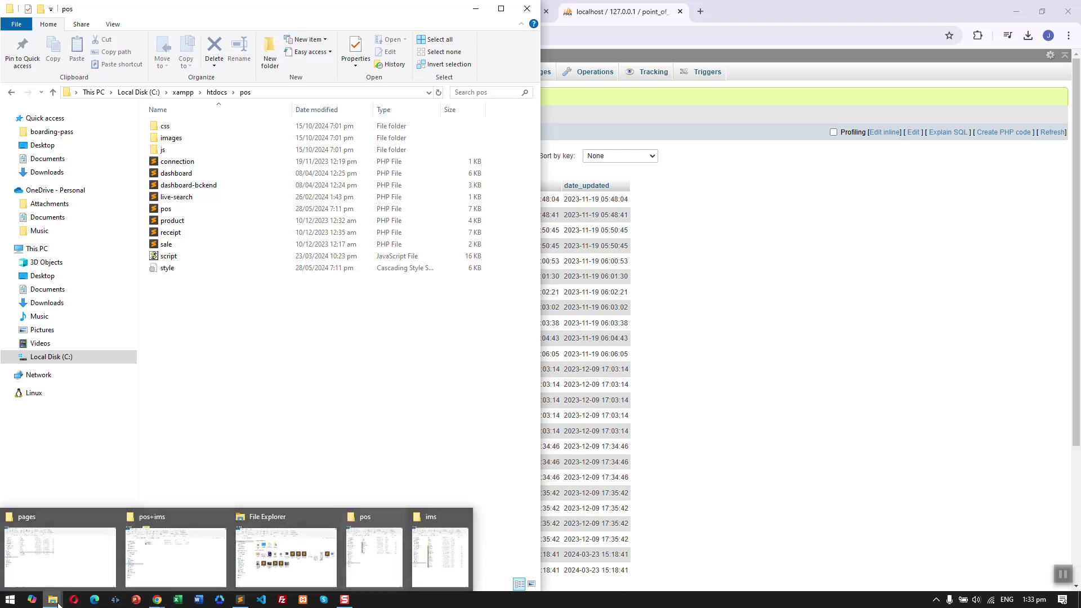
left_click(433, 559)
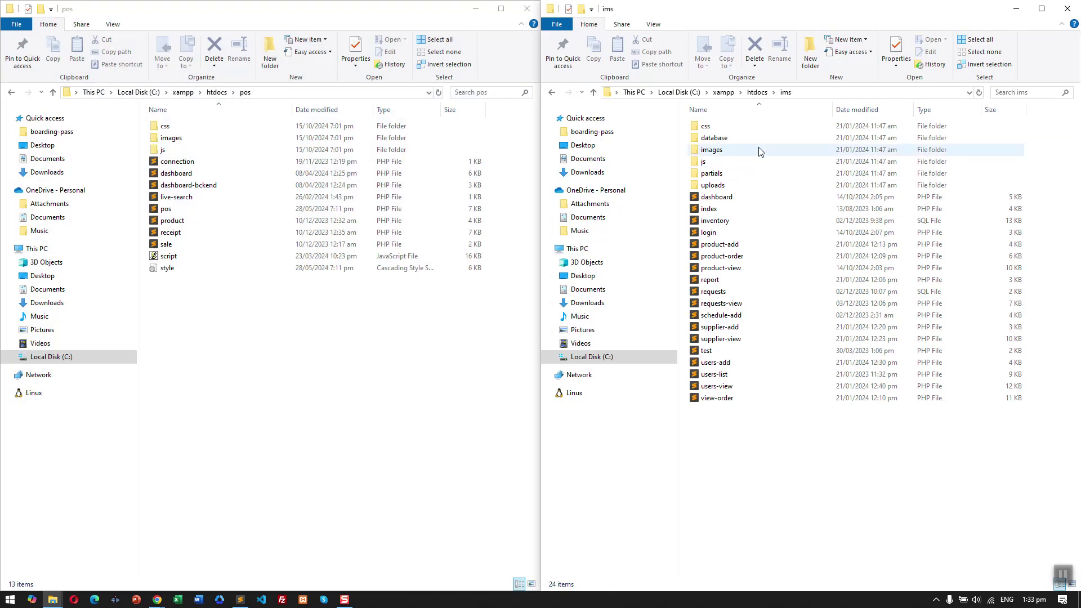